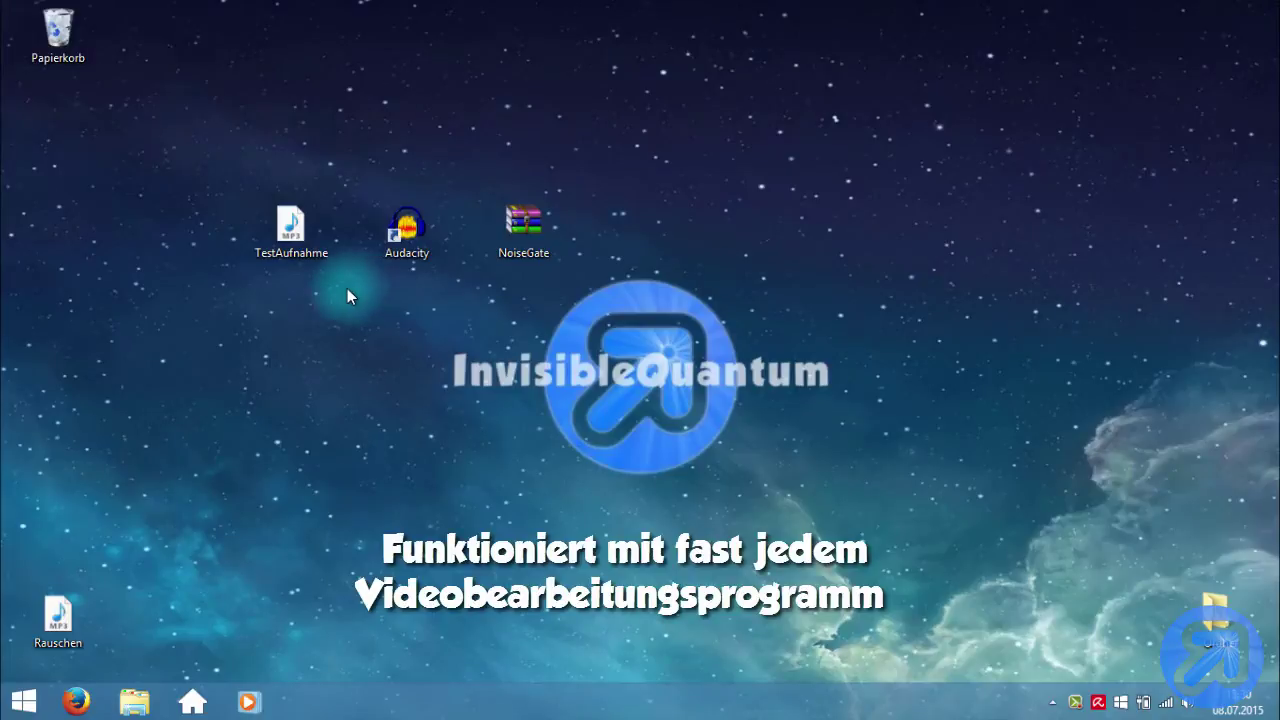
pyautogui.click(276, 247)
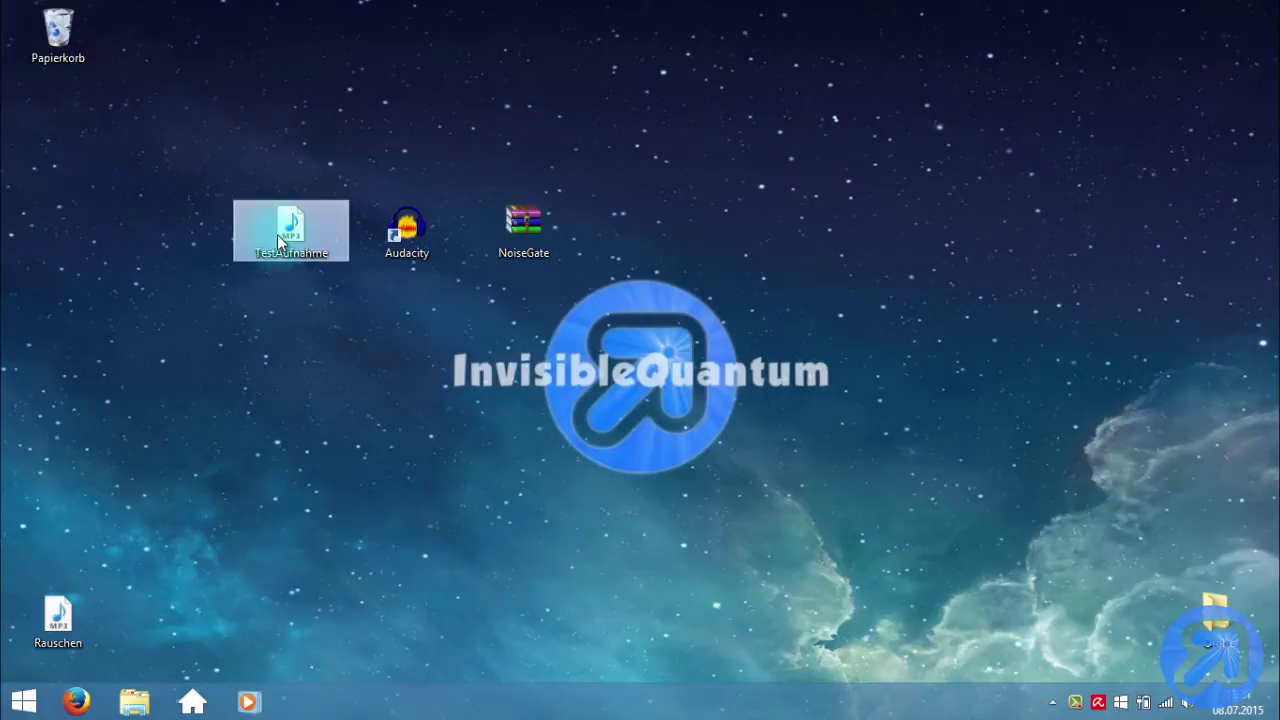
pyautogui.click(407, 232)
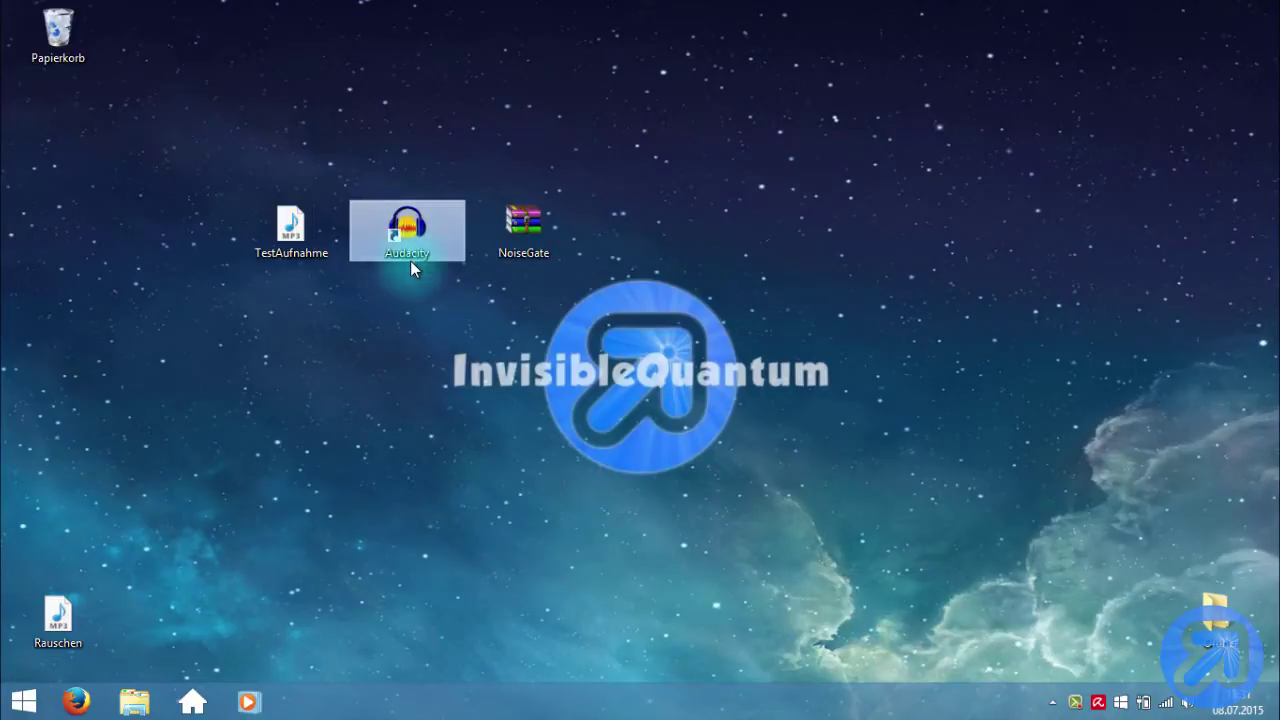
pyautogui.click(505, 230)
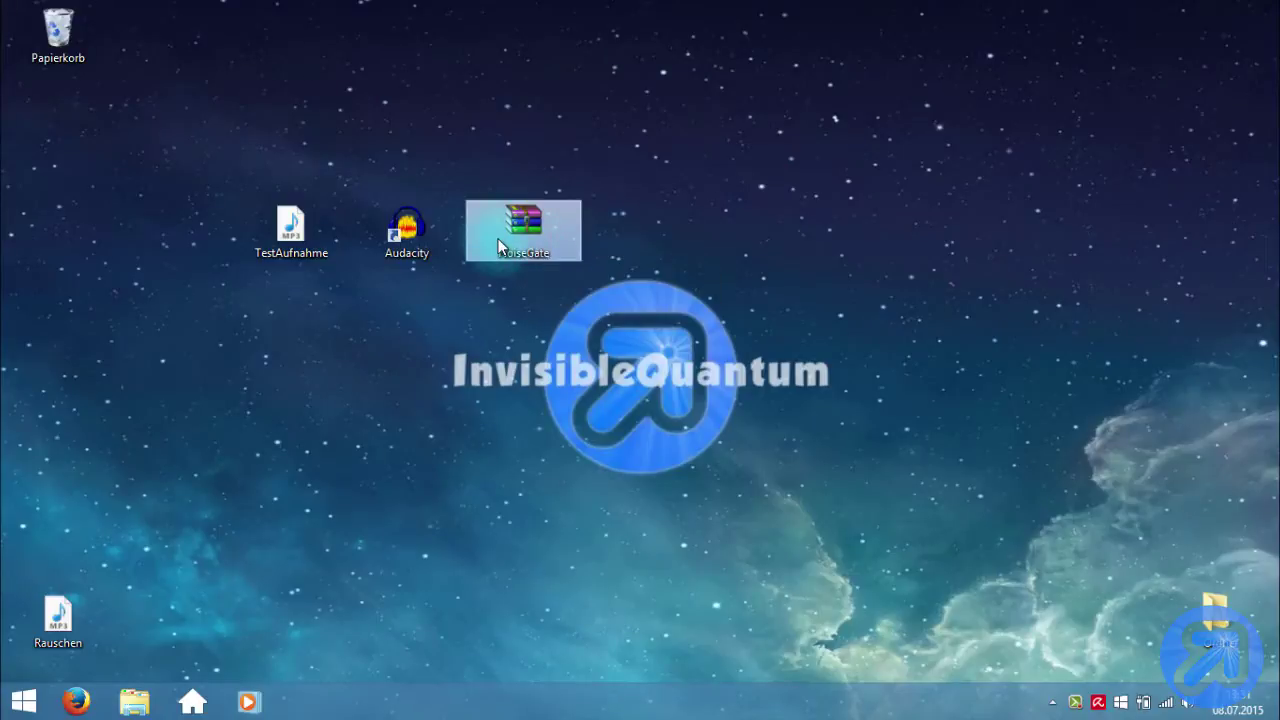
pyautogui.click(515, 393)
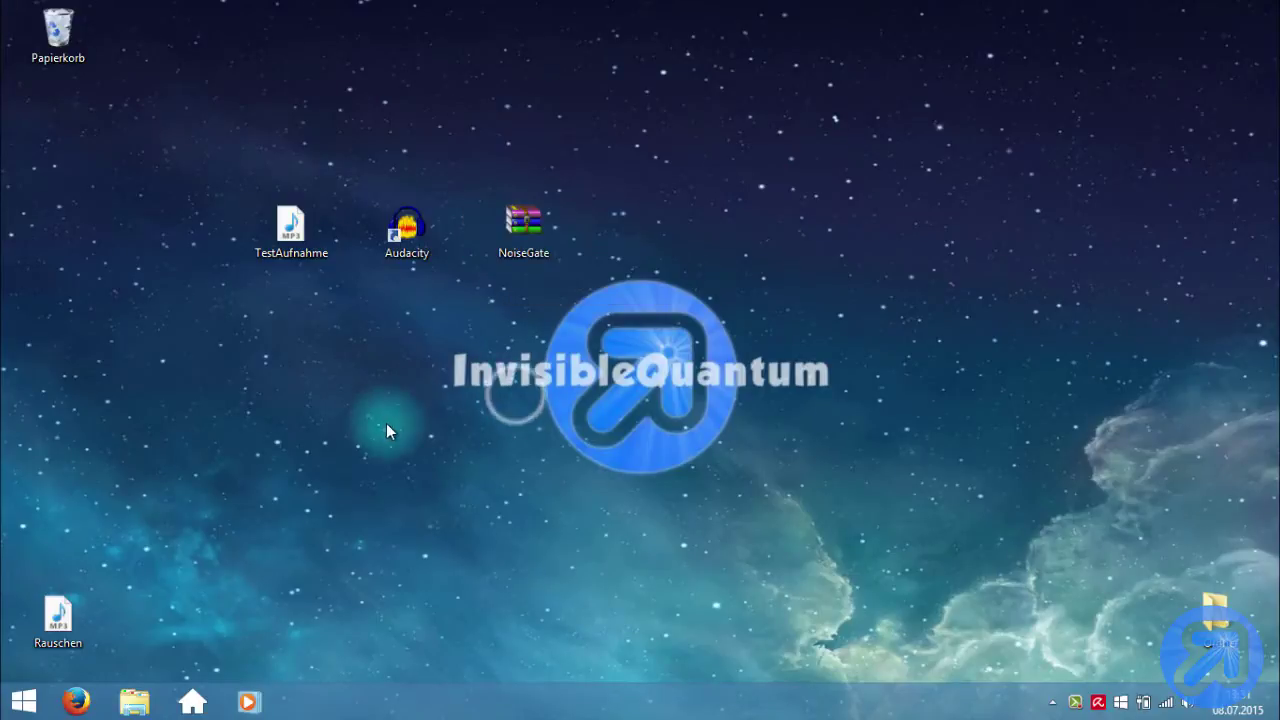
pyautogui.click(511, 258)
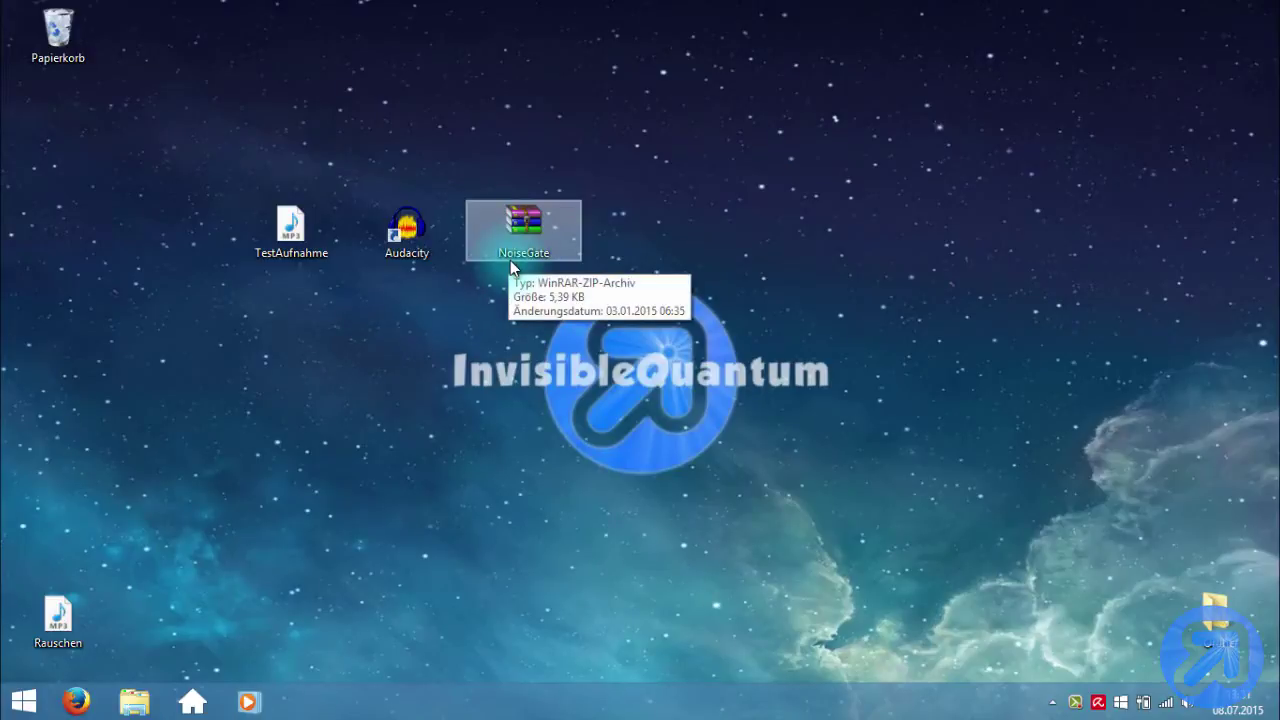
pyautogui.click(530, 312)
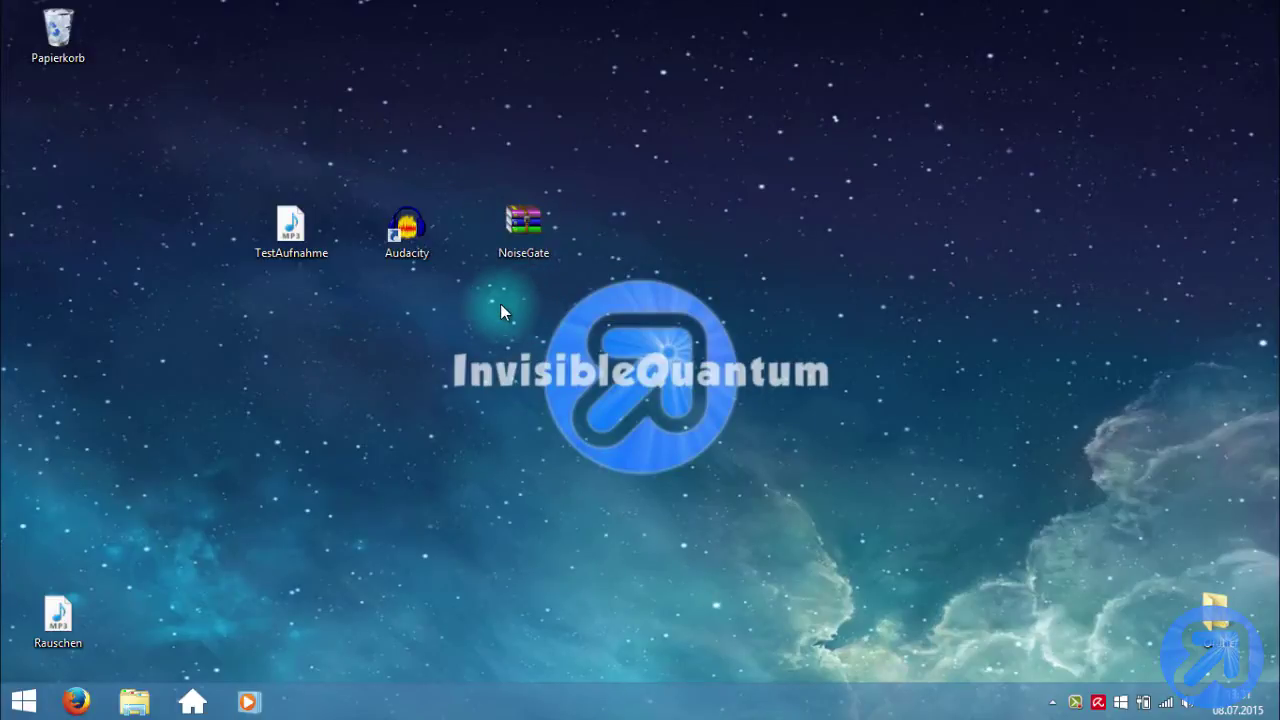
# Extract the NoiseGate archive into its own NoiseGate folder and place that folder beside the archive on the desktop
pyautogui.click(500, 245)
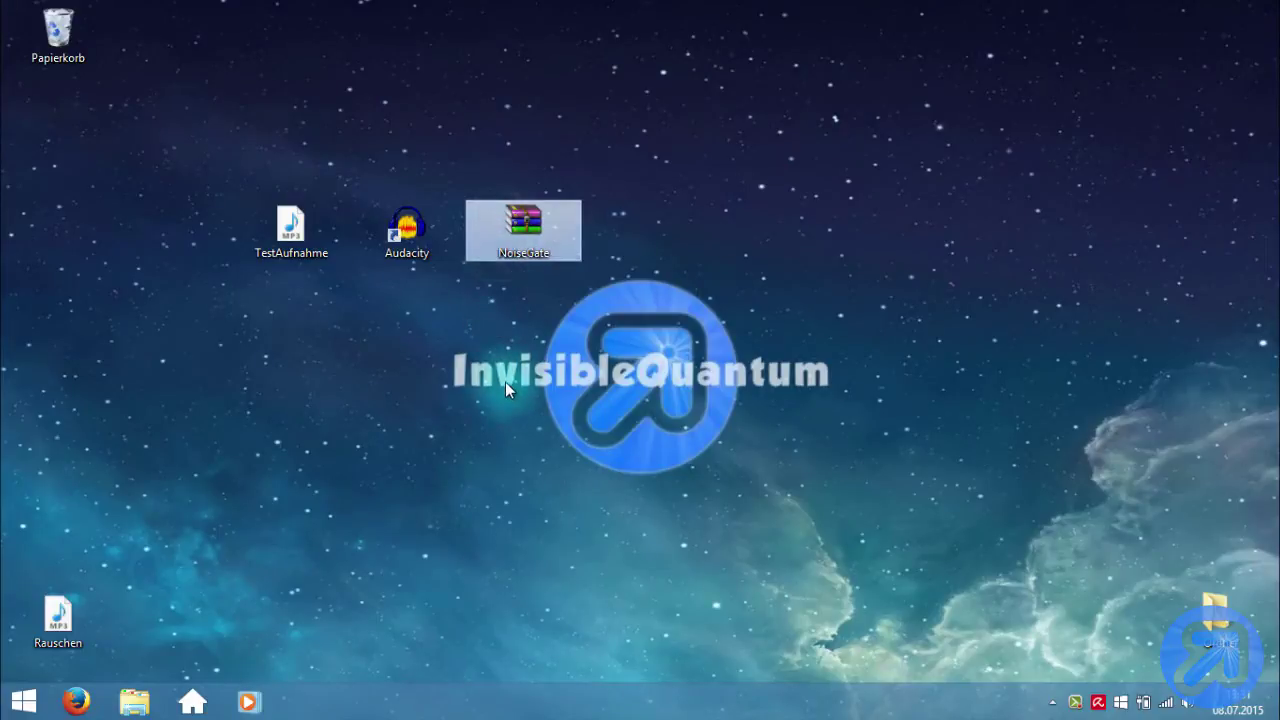
pyautogui.rightClick(510, 234)
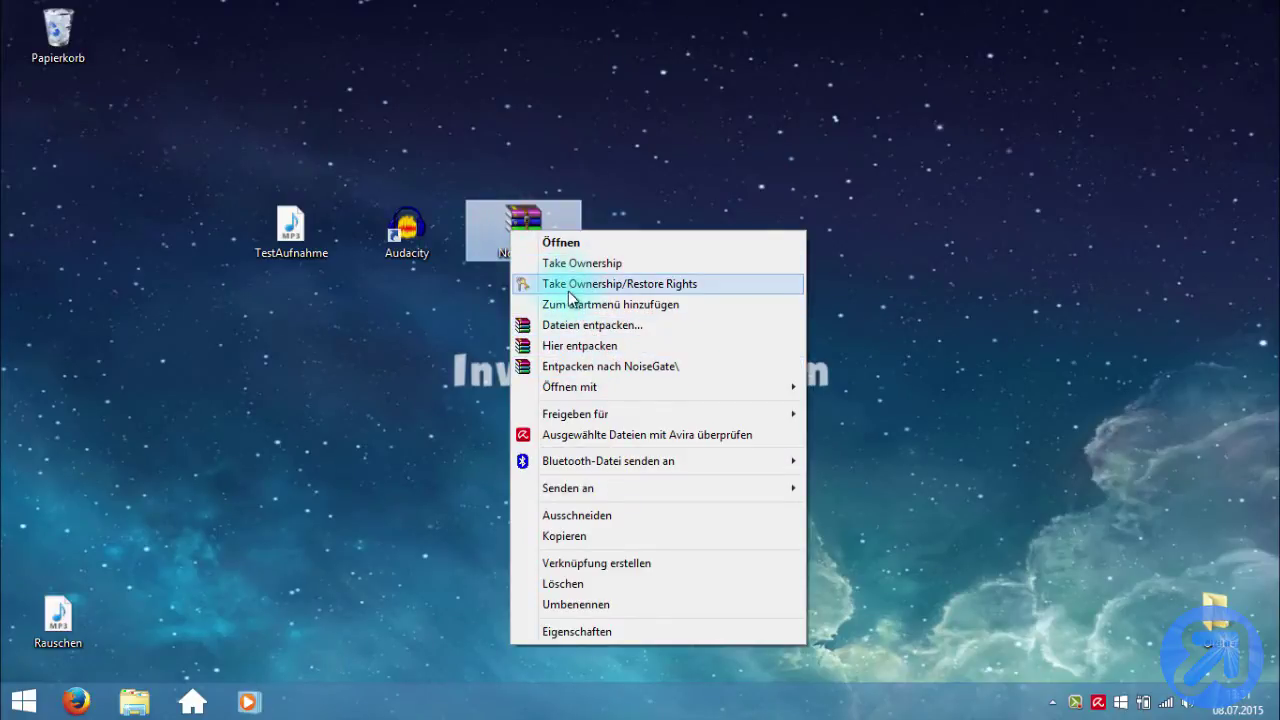
pyautogui.click(597, 367)
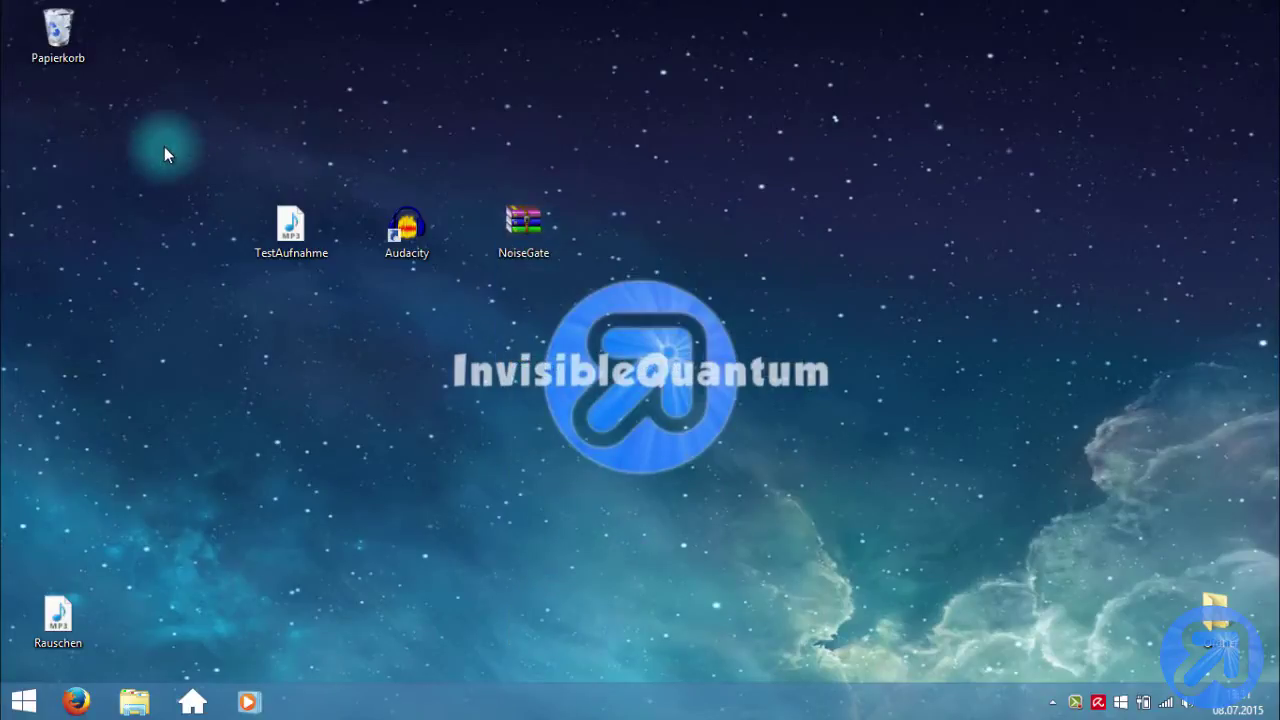
pyautogui.moveTo(58, 135); pyautogui.dragTo(600, 250)
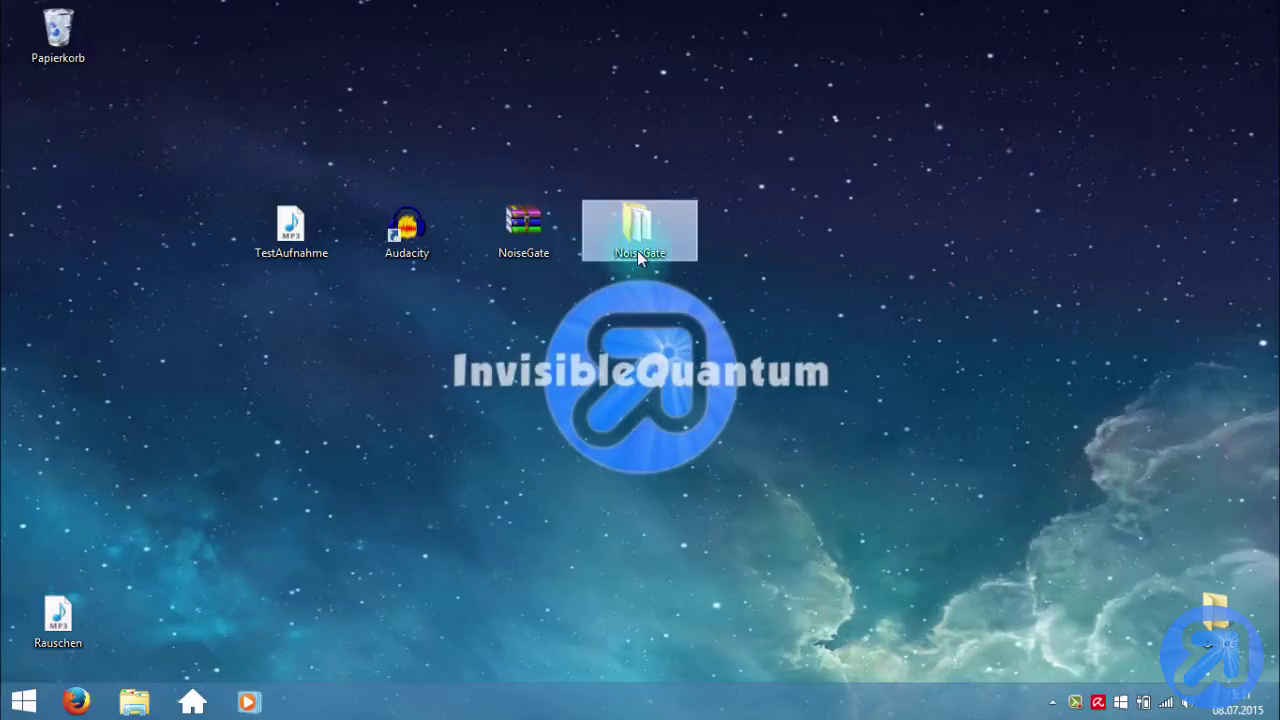
# Open the extracted NoiseGate folder and dock its window to the right half of the screen
pyautogui.doubleClick(635, 230)
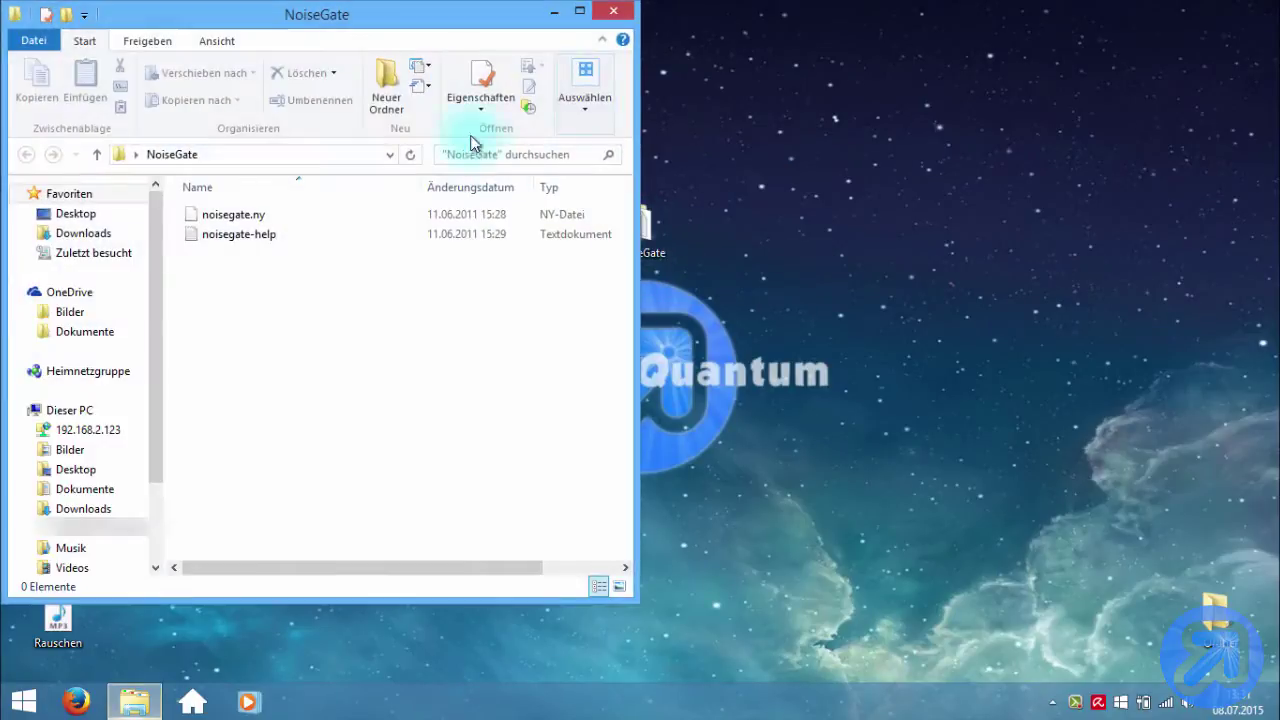
pyautogui.moveTo(358, 19); pyautogui.dragTo(1278, 20)
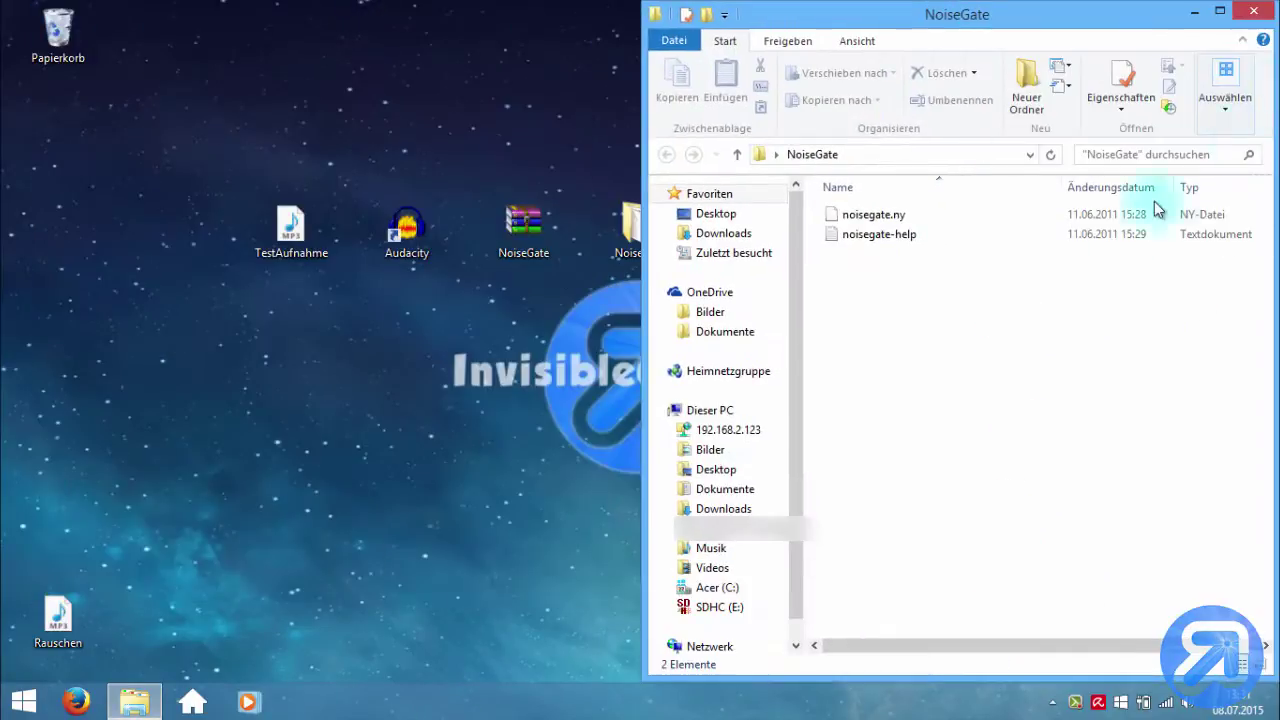
pyautogui.click(874, 220)
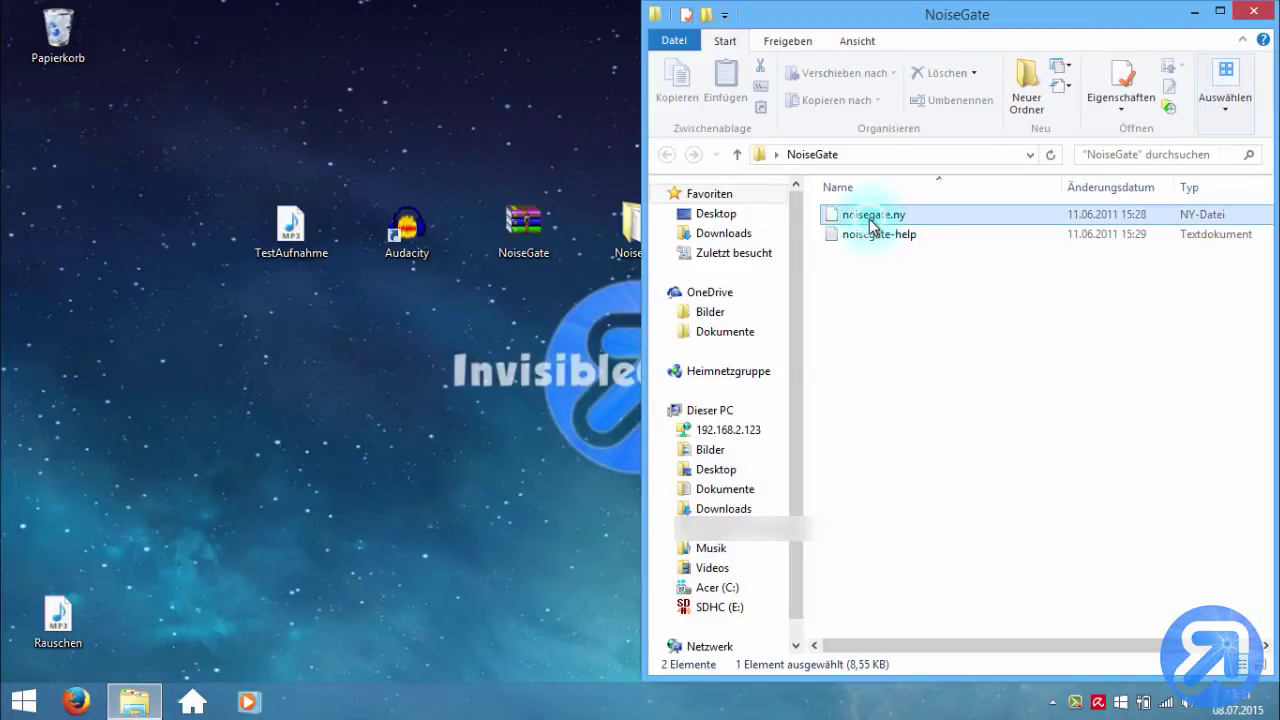
pyautogui.click(869, 241)
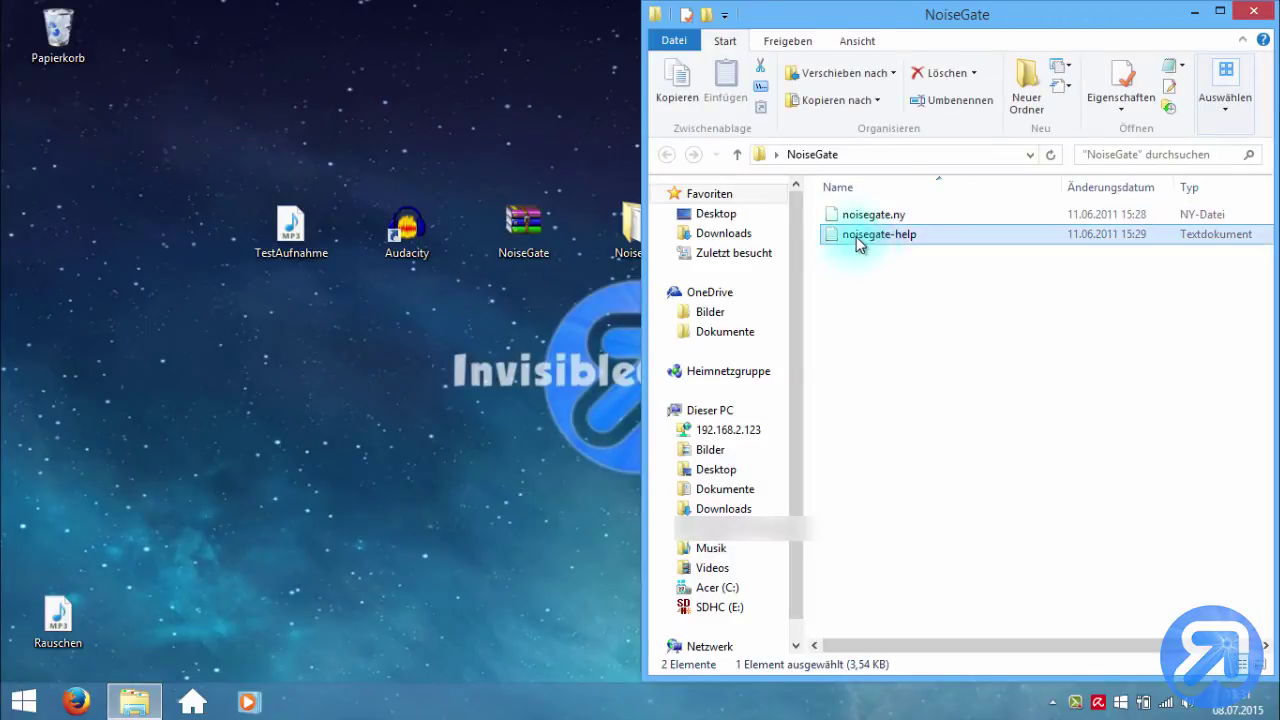
pyautogui.click(434, 434)
pyautogui.click(889, 242)
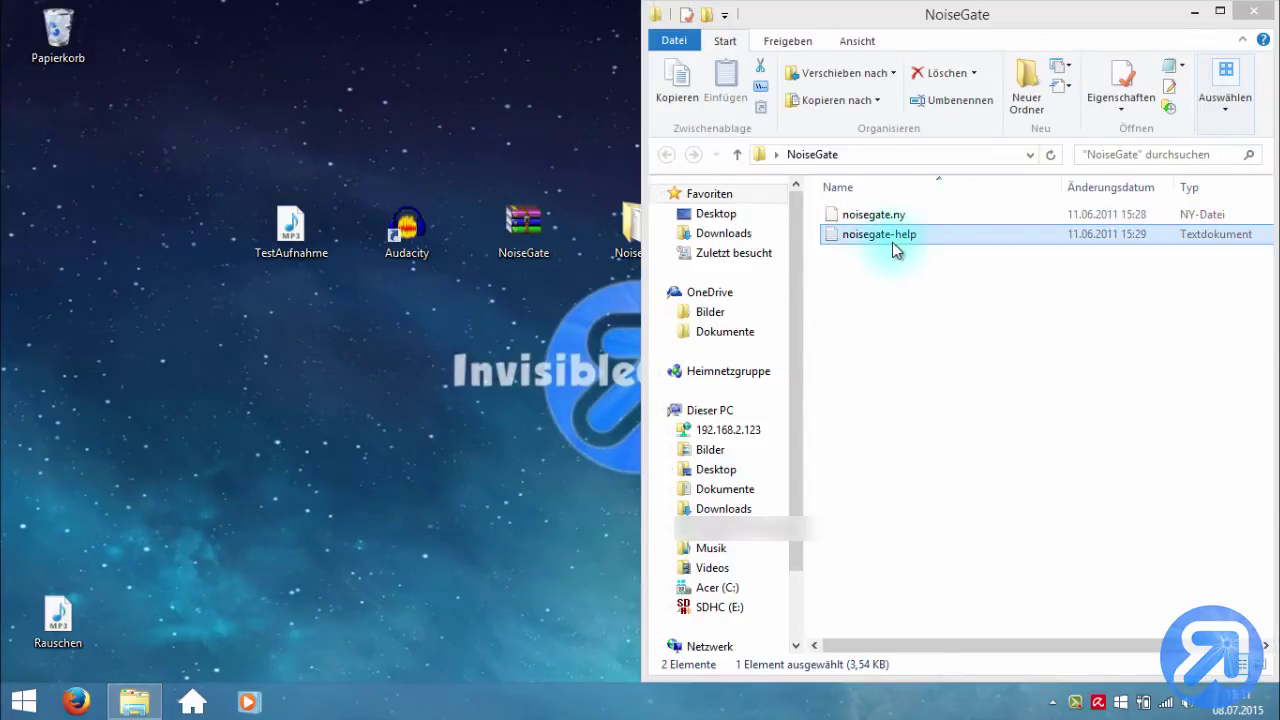
pyautogui.click(625, 322)
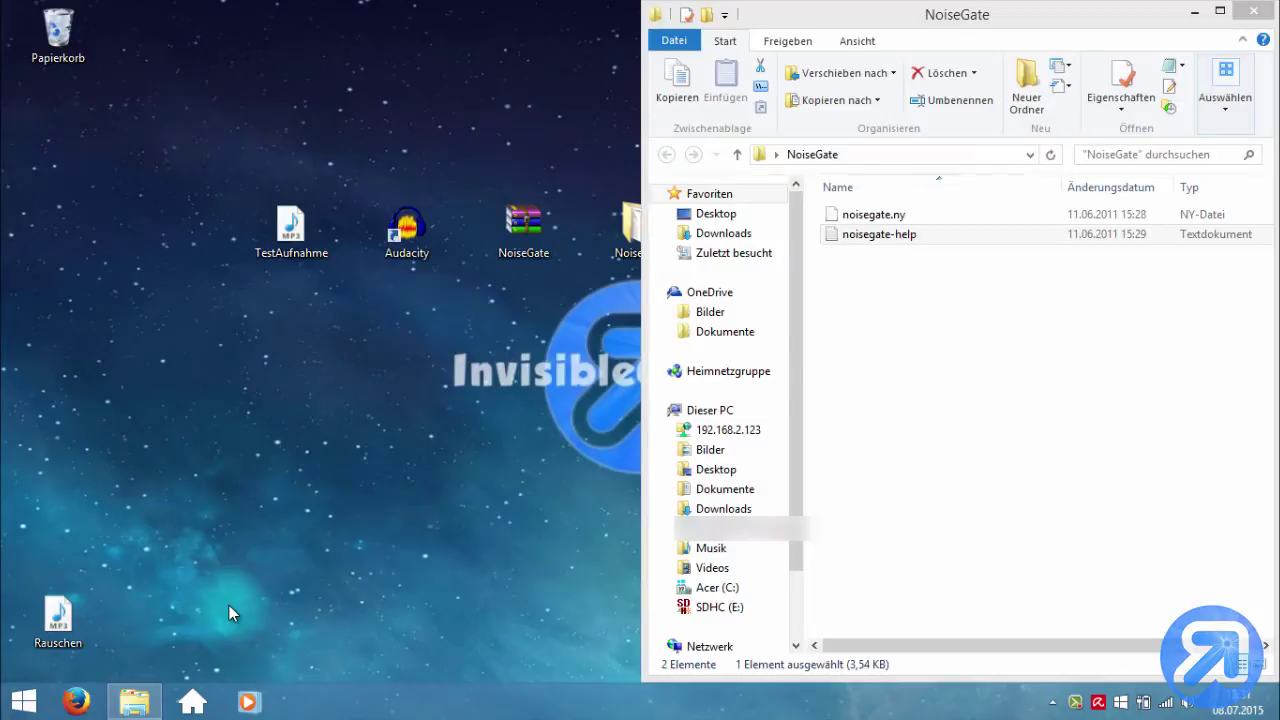
# Open a second file window docked on the left half and go to the Plug-Ins folder under C:, Program Files (x86), Audacity
pyautogui.press('super+e')
pyautogui.press('super+Left')
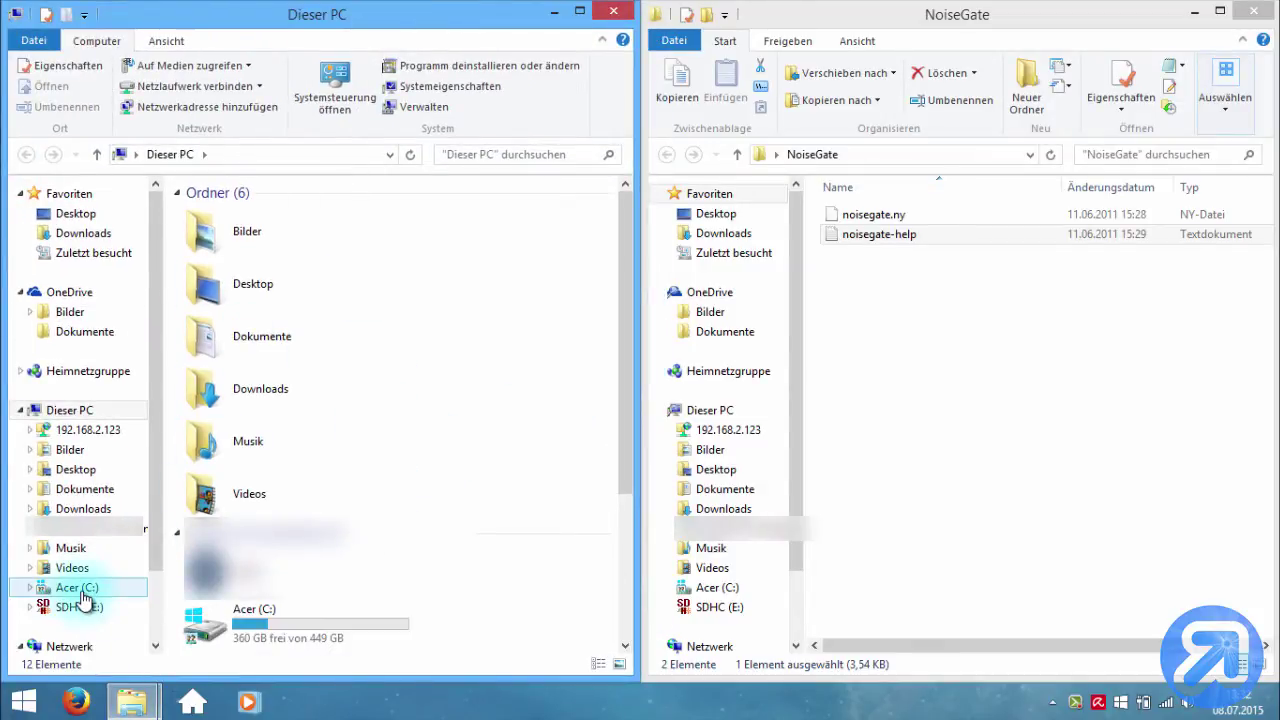
pyautogui.click(82, 591)
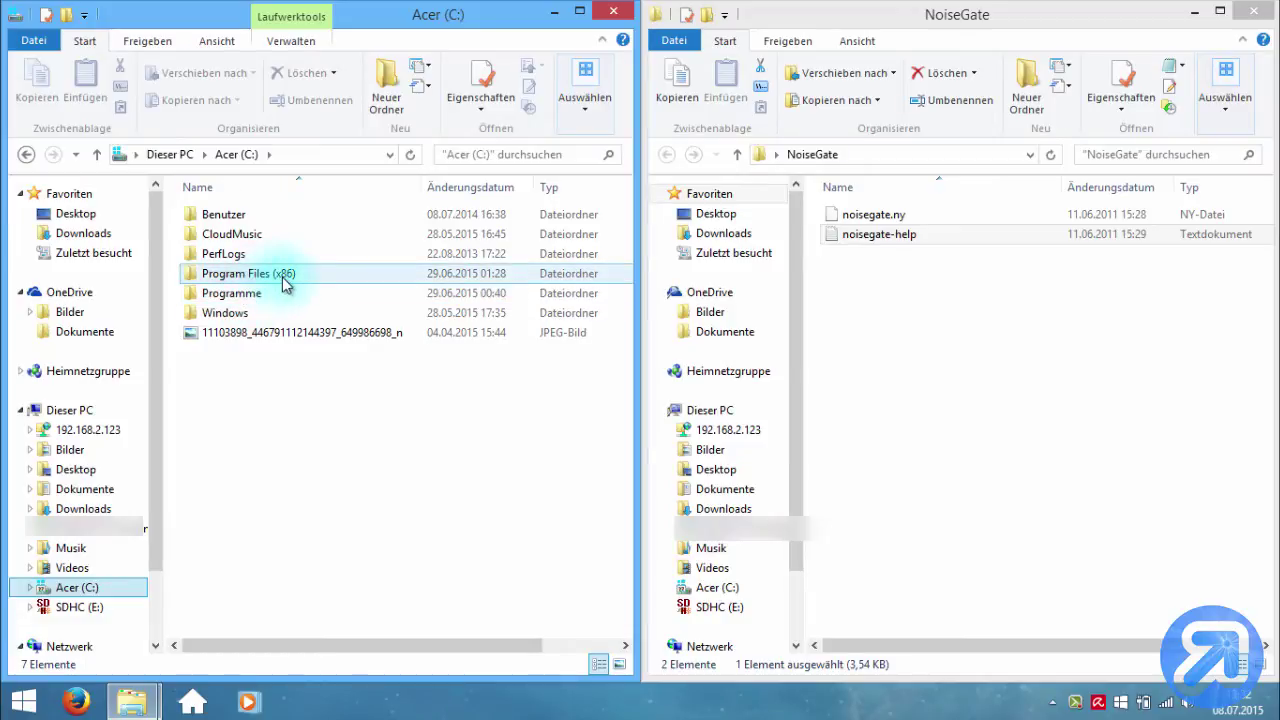
pyautogui.doubleClick(282, 277)
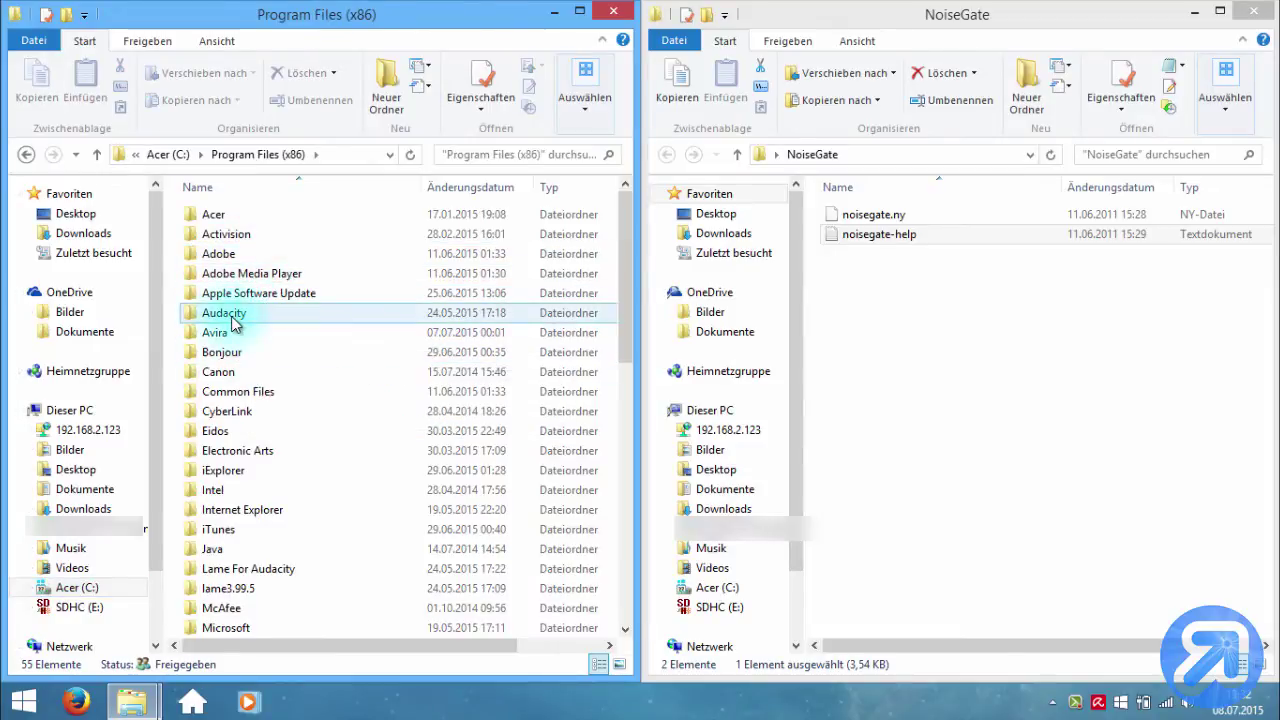
pyautogui.doubleClick(232, 318)
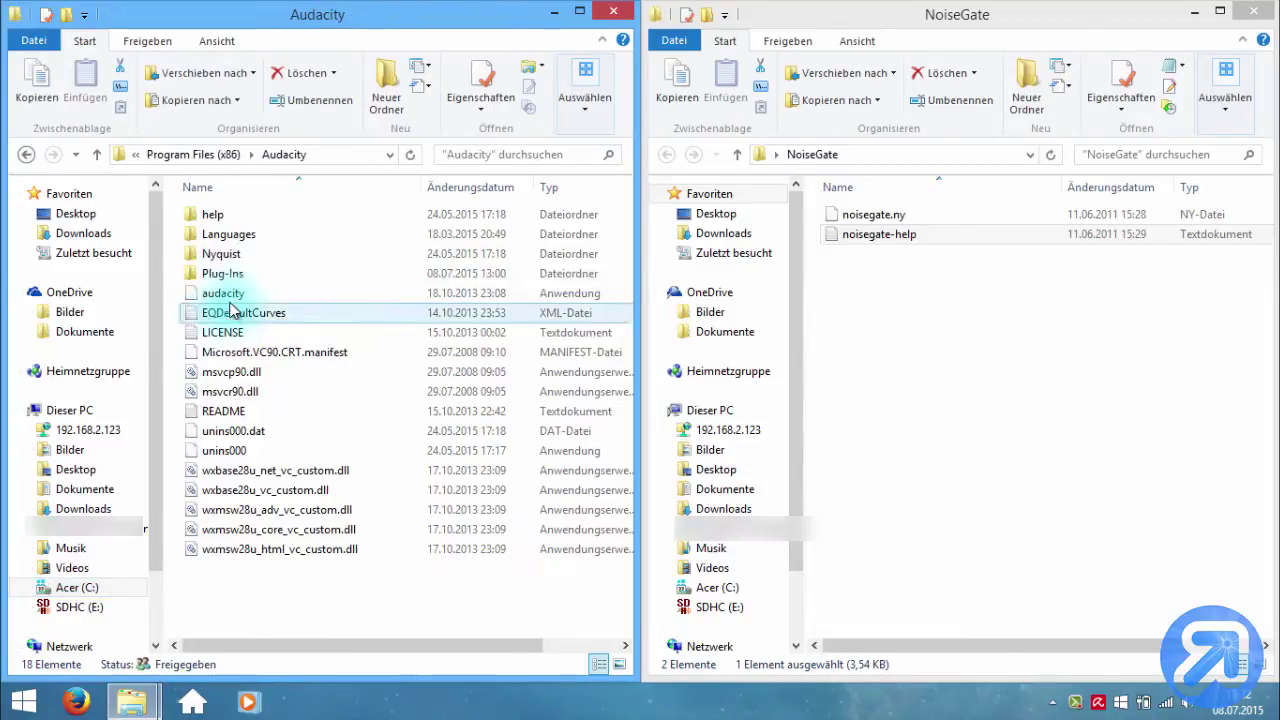
pyautogui.doubleClick(222, 274)
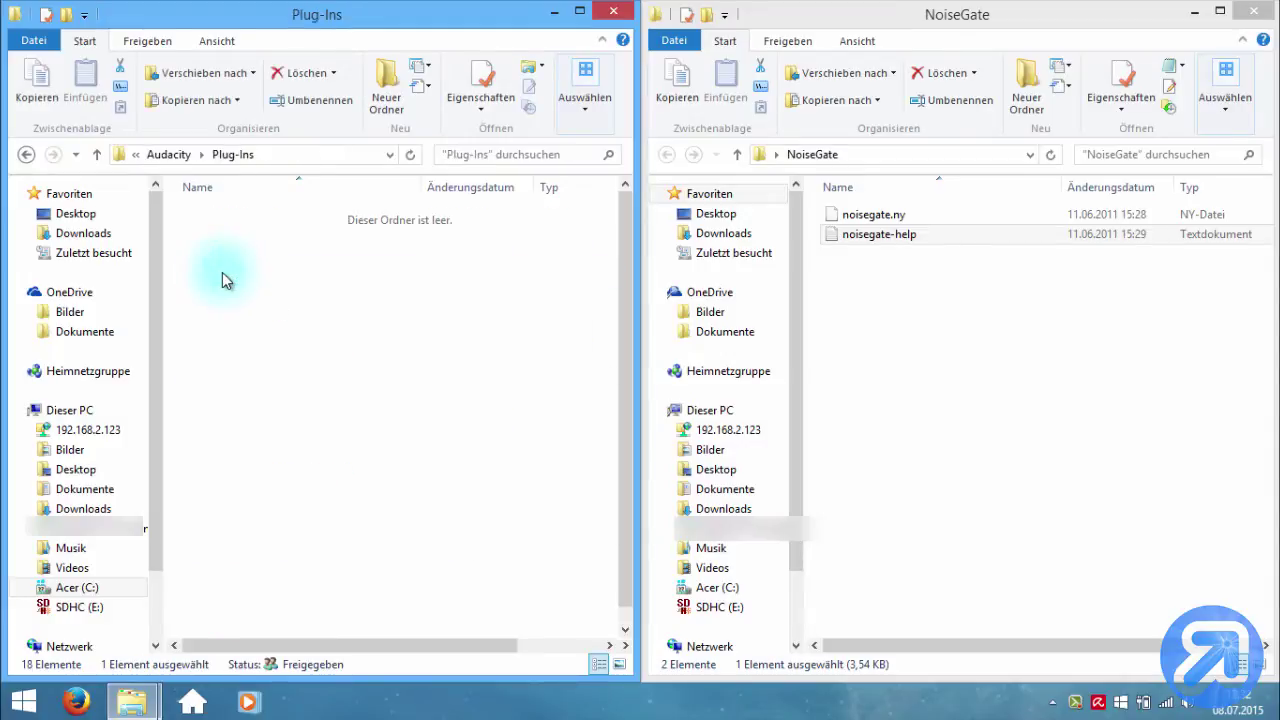
# Move noisegate.ny into Audacity's Plug-Ins folder, replacing the existing file and granting administrator permission
pyautogui.click(851, 228)
pyautogui.moveTo(851, 220); pyautogui.dragTo(352, 403)
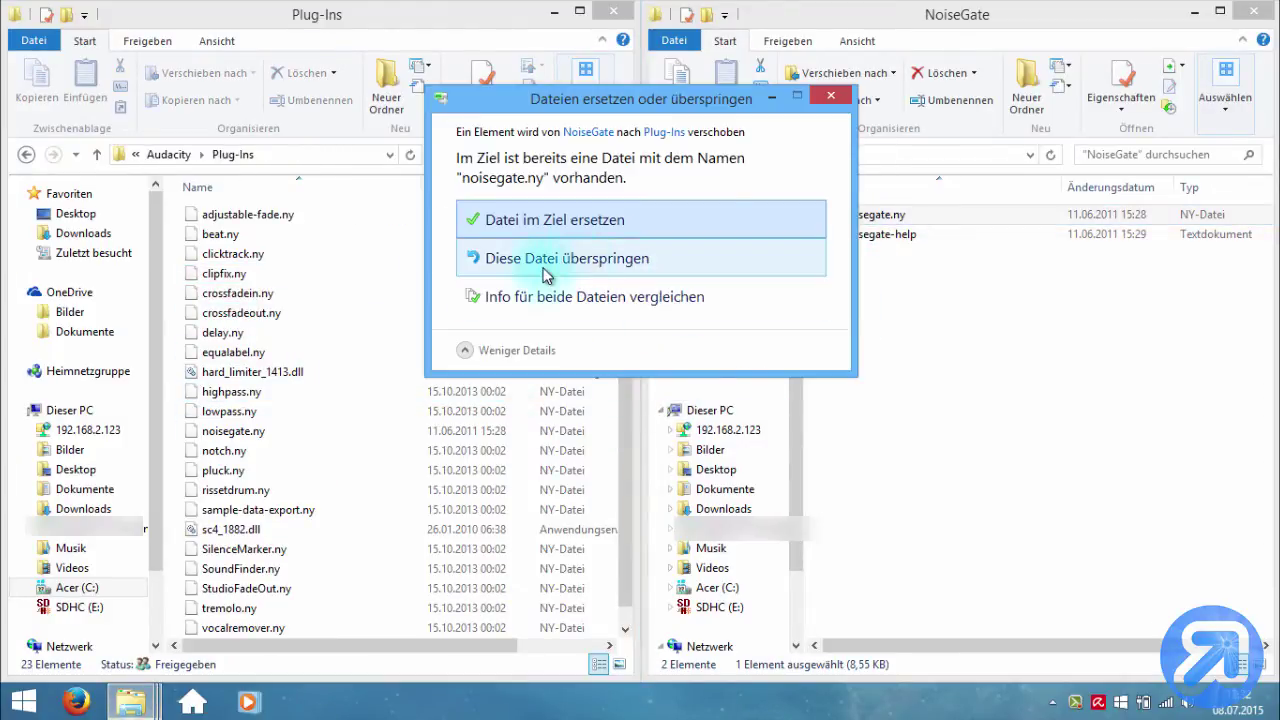
pyautogui.click(528, 240)
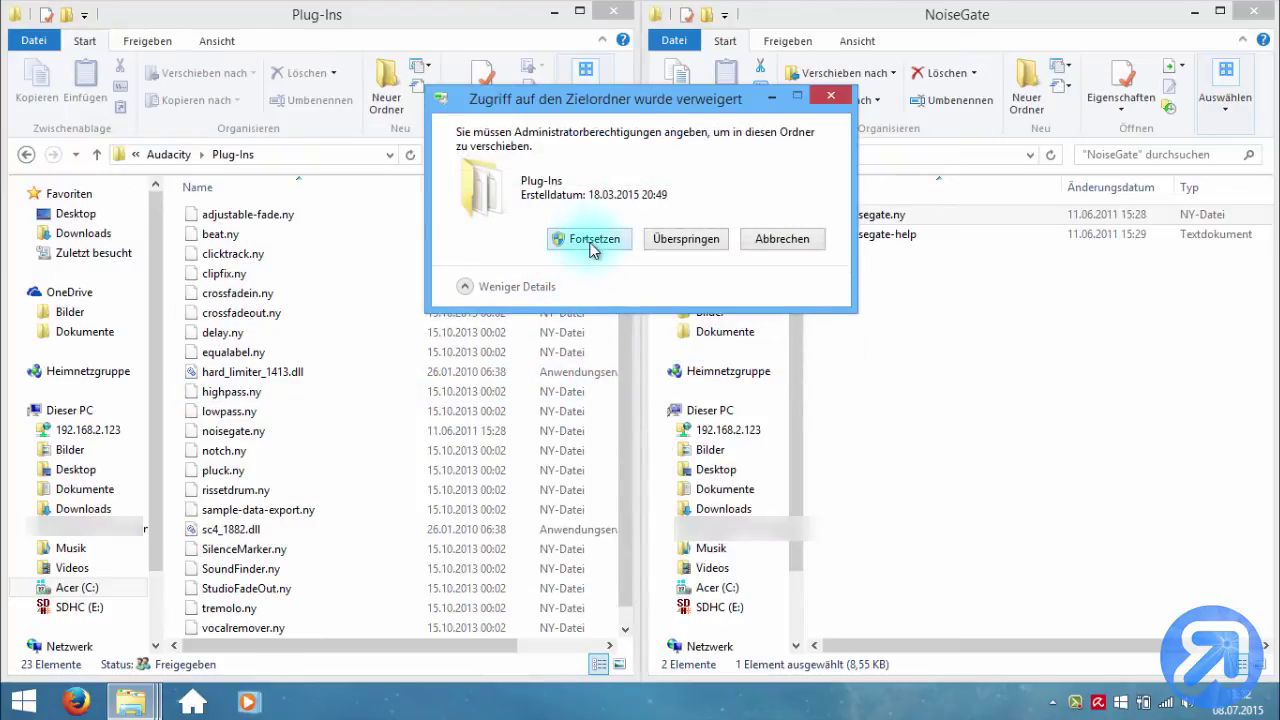
pyautogui.click(590, 240)
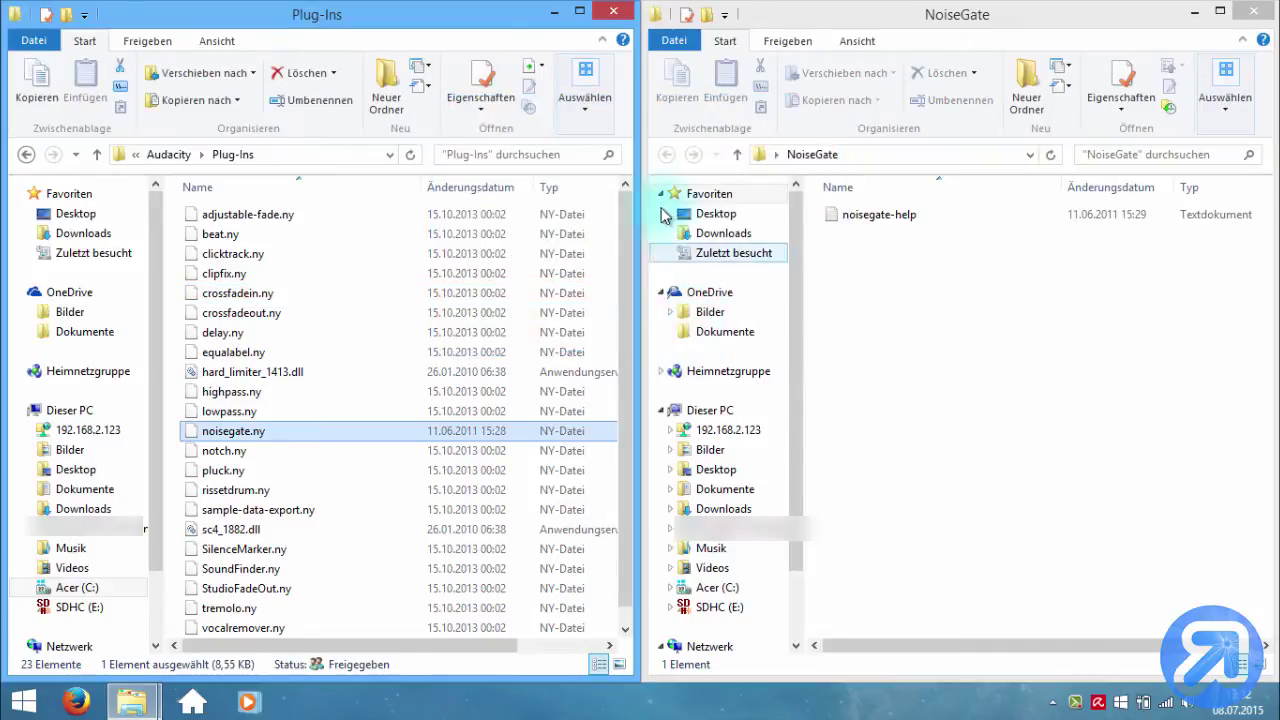
# Close both file windows and move the NoiseGate archive and folder from the desktop to the recycle bin
pyautogui.click(630, 9)
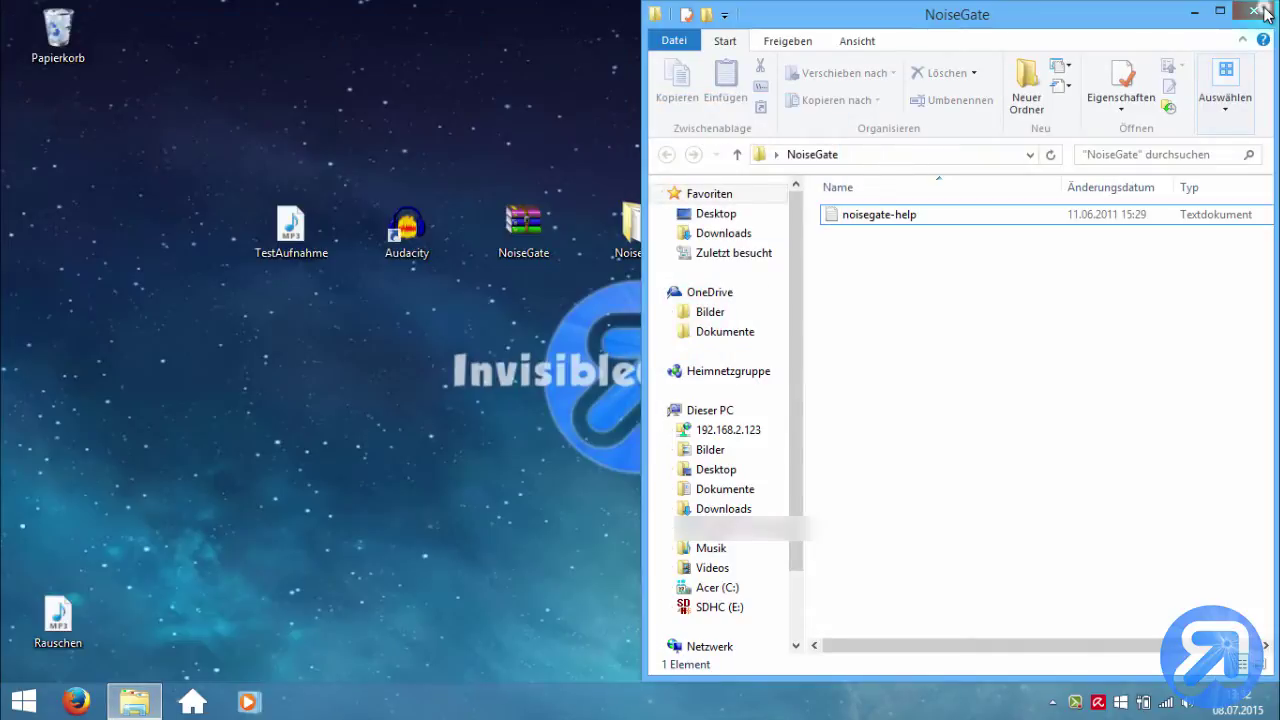
pyautogui.click(1255, 10)
pyautogui.moveTo(738, 332); pyautogui.dragTo(62, 38)
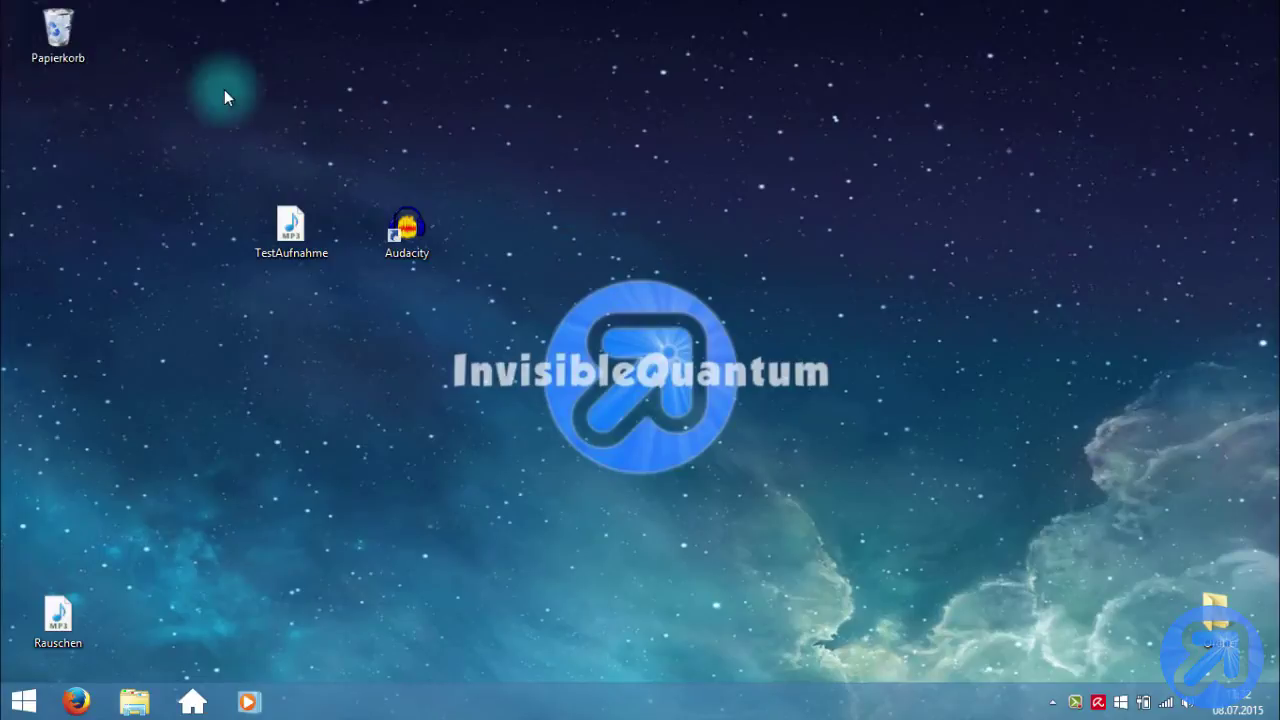
# Launch Audacity, dismiss its welcome dialog and dock its window to the right half of the screen
pyautogui.doubleClick(408, 234)
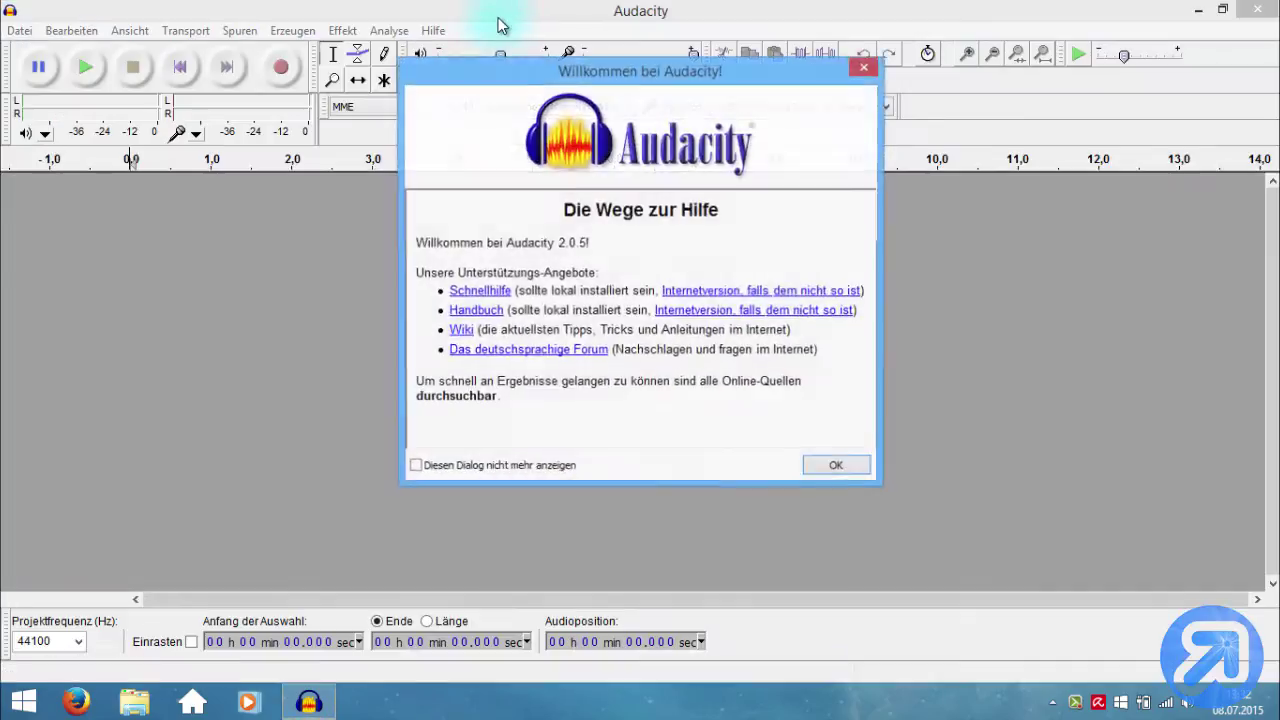
pyautogui.click(845, 462)
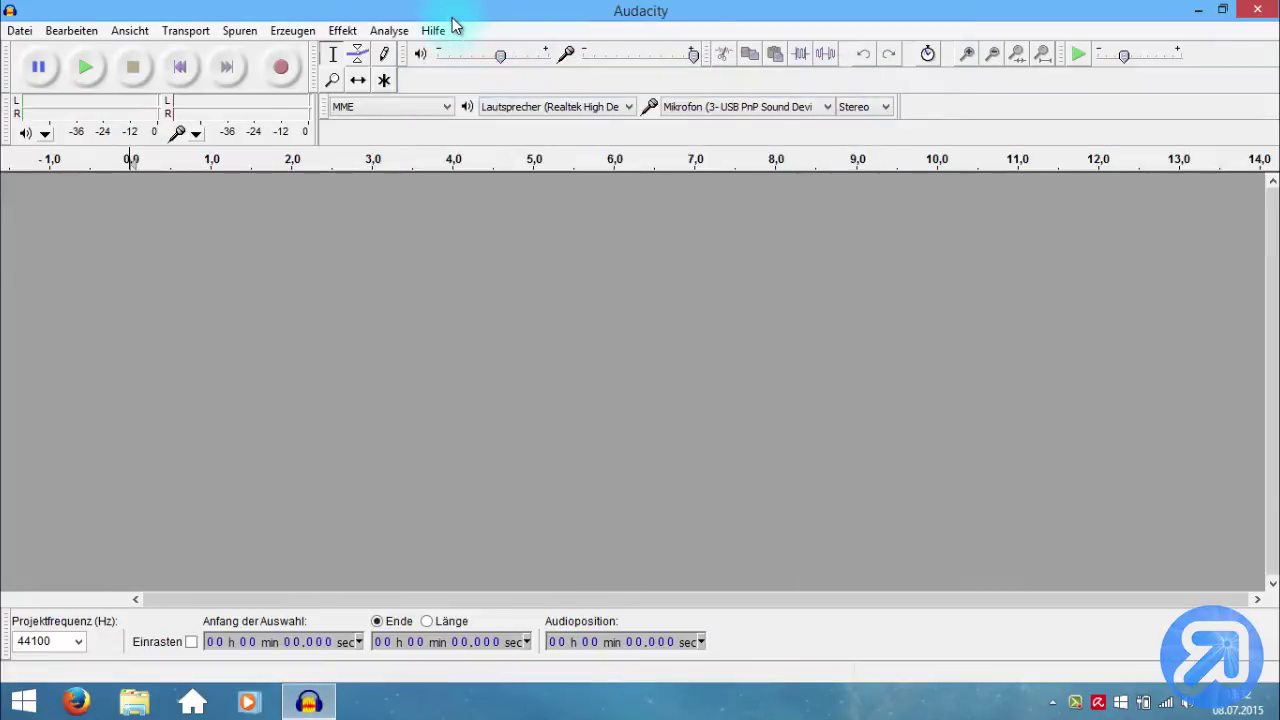
pyautogui.moveTo(453, 25); pyautogui.dragTo(1278, 425)
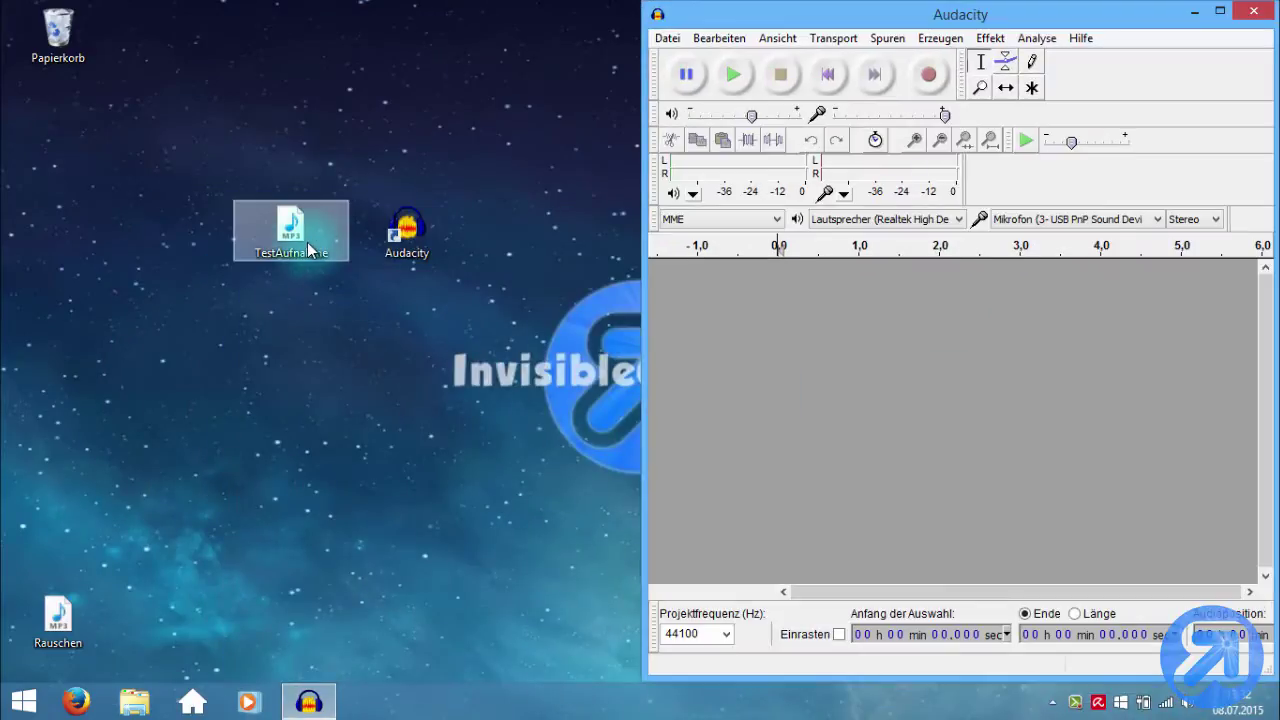
pyautogui.click(664, 38)
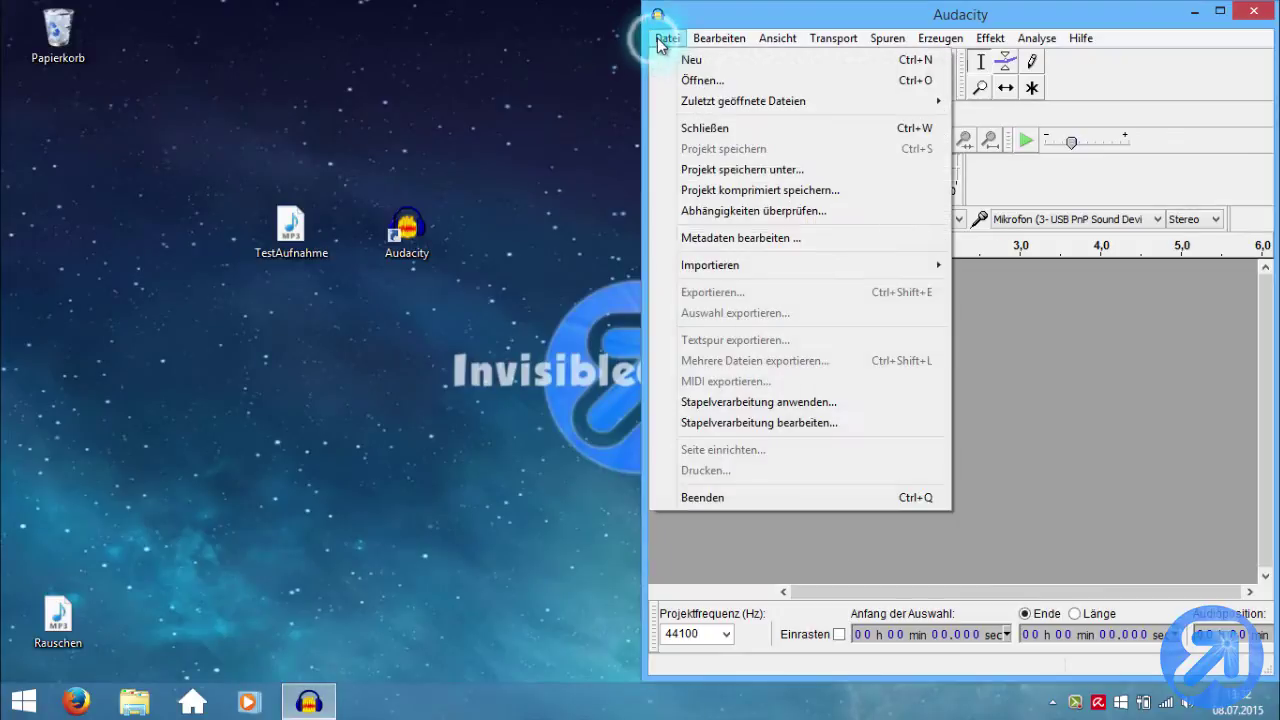
pyautogui.click(713, 85)
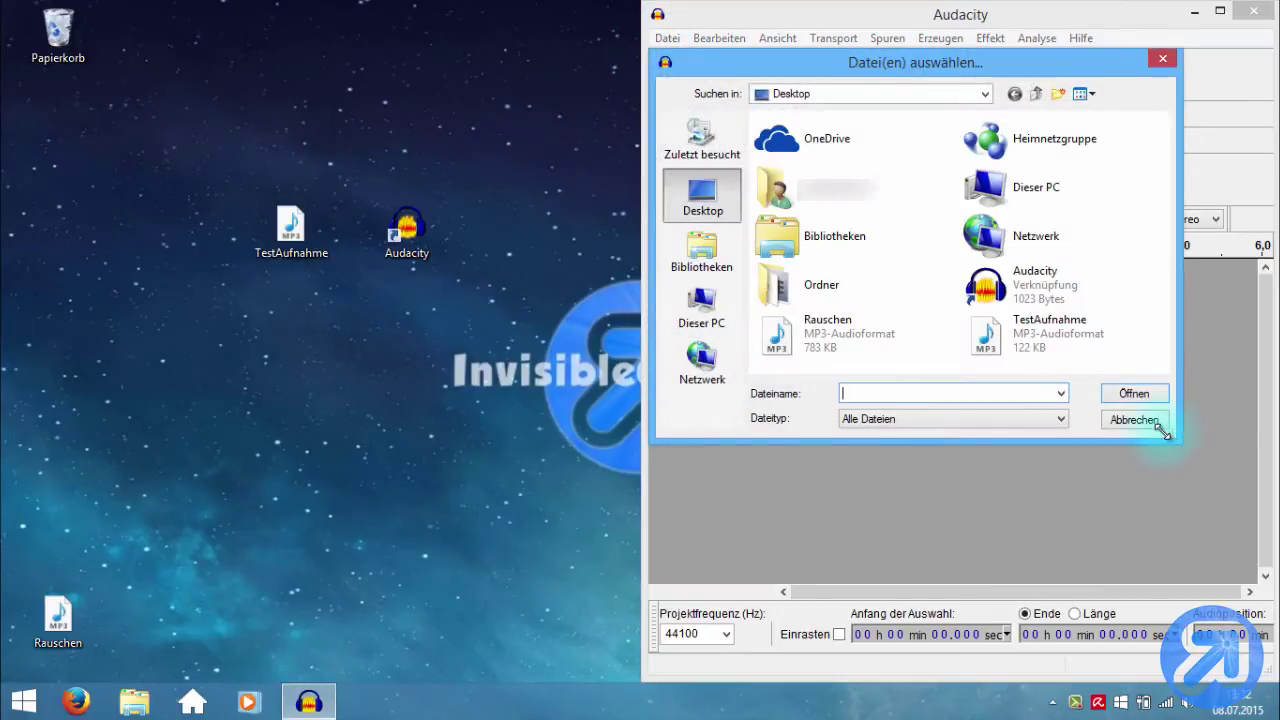
pyautogui.click(1160, 428)
# Import the TestAufnahme MP3 from the desktop into Audacity and maximize the Audacity window
pyautogui.moveTo(268, 238); pyautogui.dragTo(822, 380)
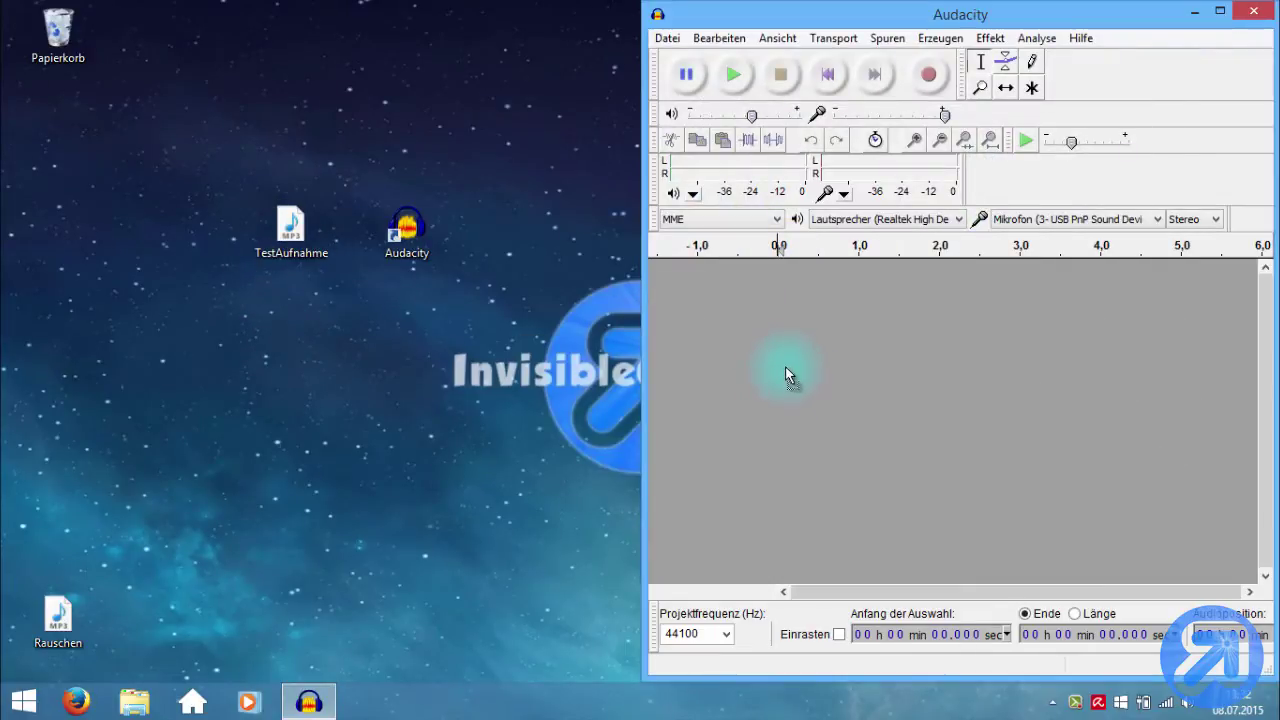
pyautogui.doubleClick(907, 20)
pyautogui.doubleClick(810, 282)
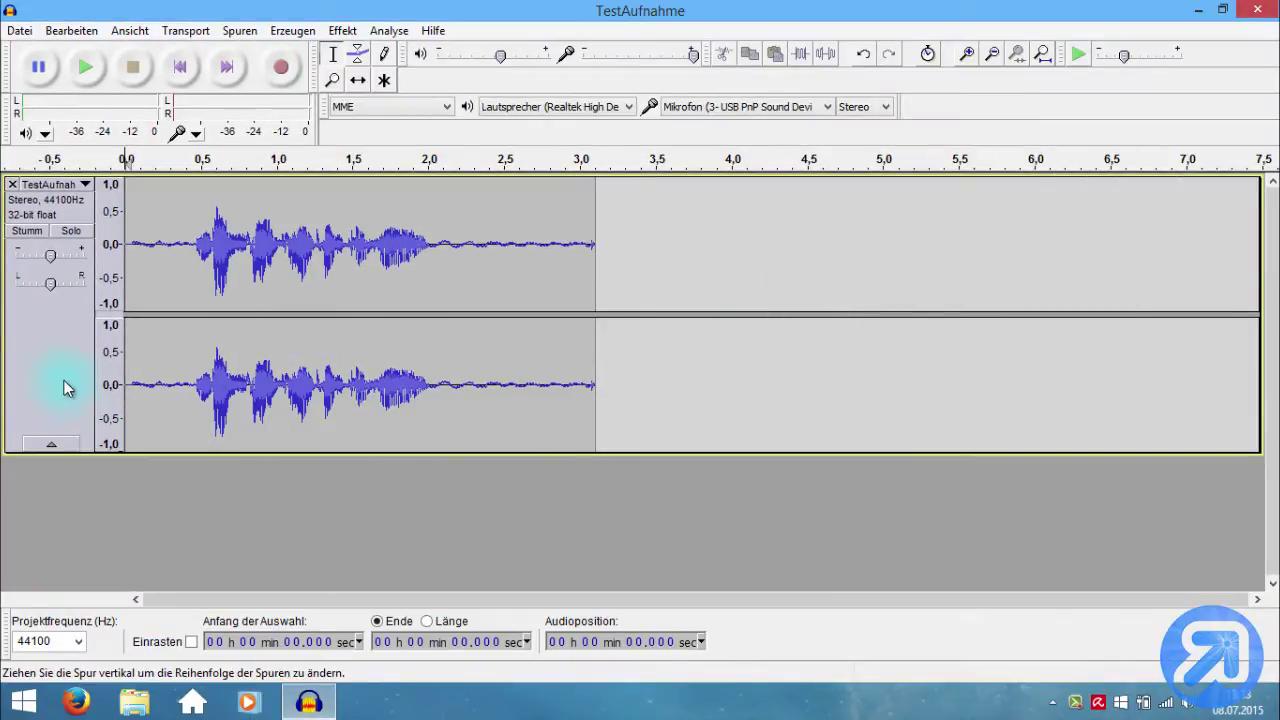
# Play the TestAufnahme track and select its speech-free stretch from about 2.19 s to 2.90 s
pyautogui.click(72, 162)
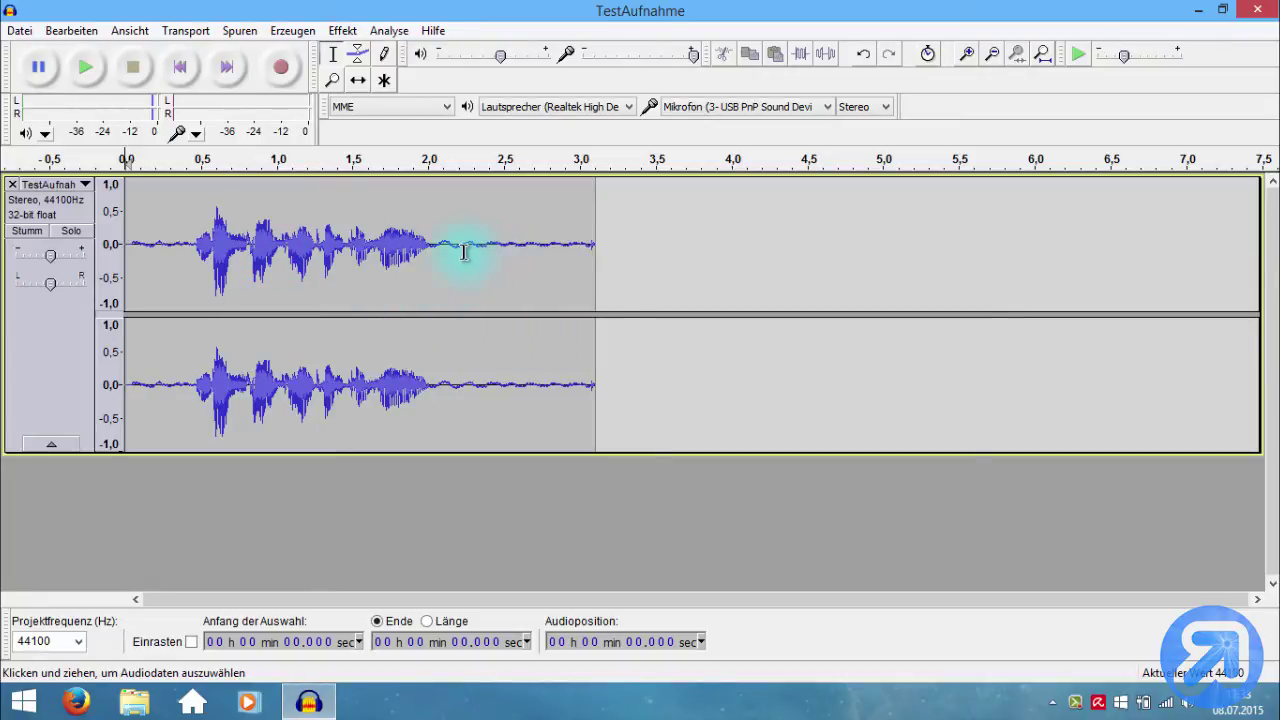
pyautogui.moveTo(457, 252); pyautogui.dragTo(564, 248)
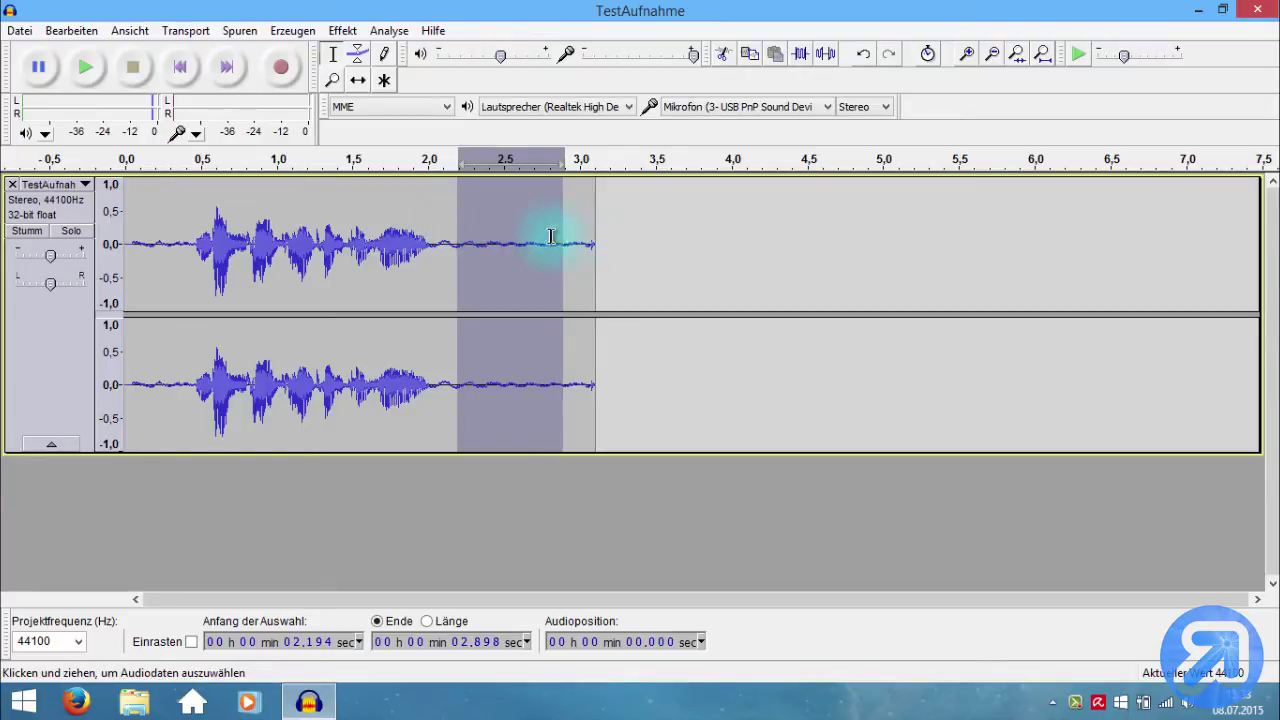
# Play the selected speech-free stretch and capture it as the noise profile for Rauschentfernung
pyautogui.click(86, 67)
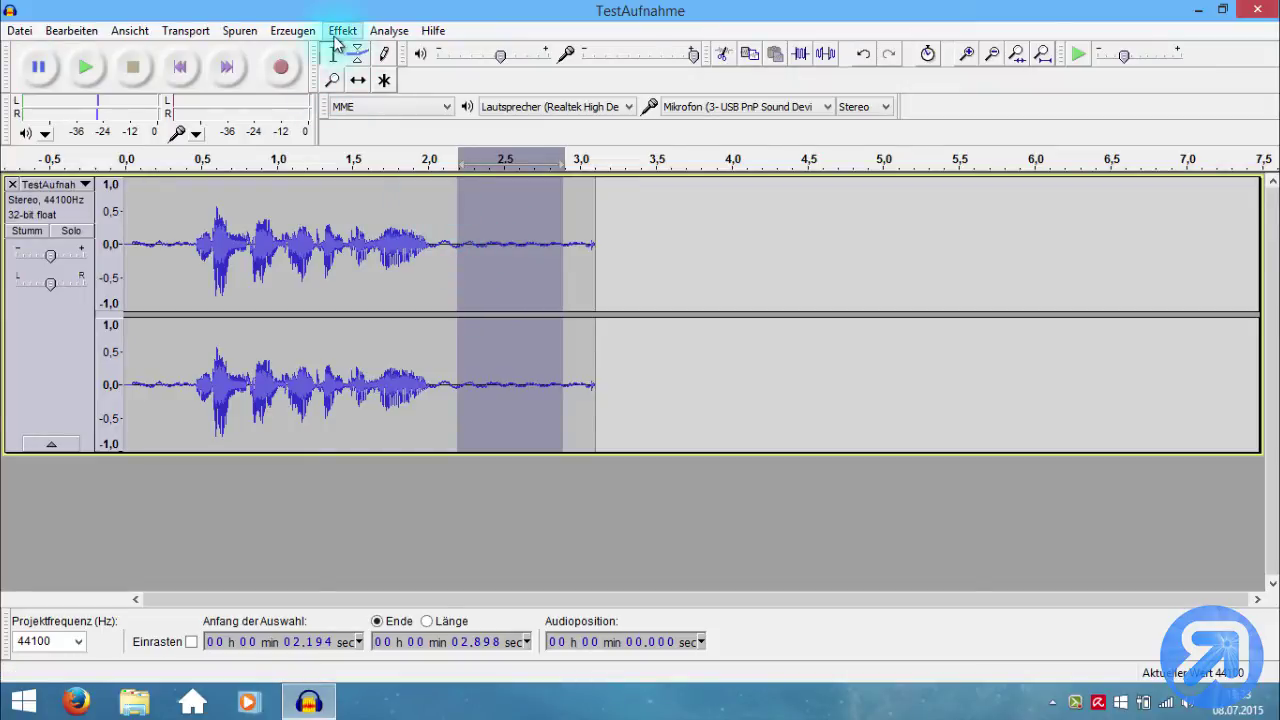
pyautogui.click(341, 31)
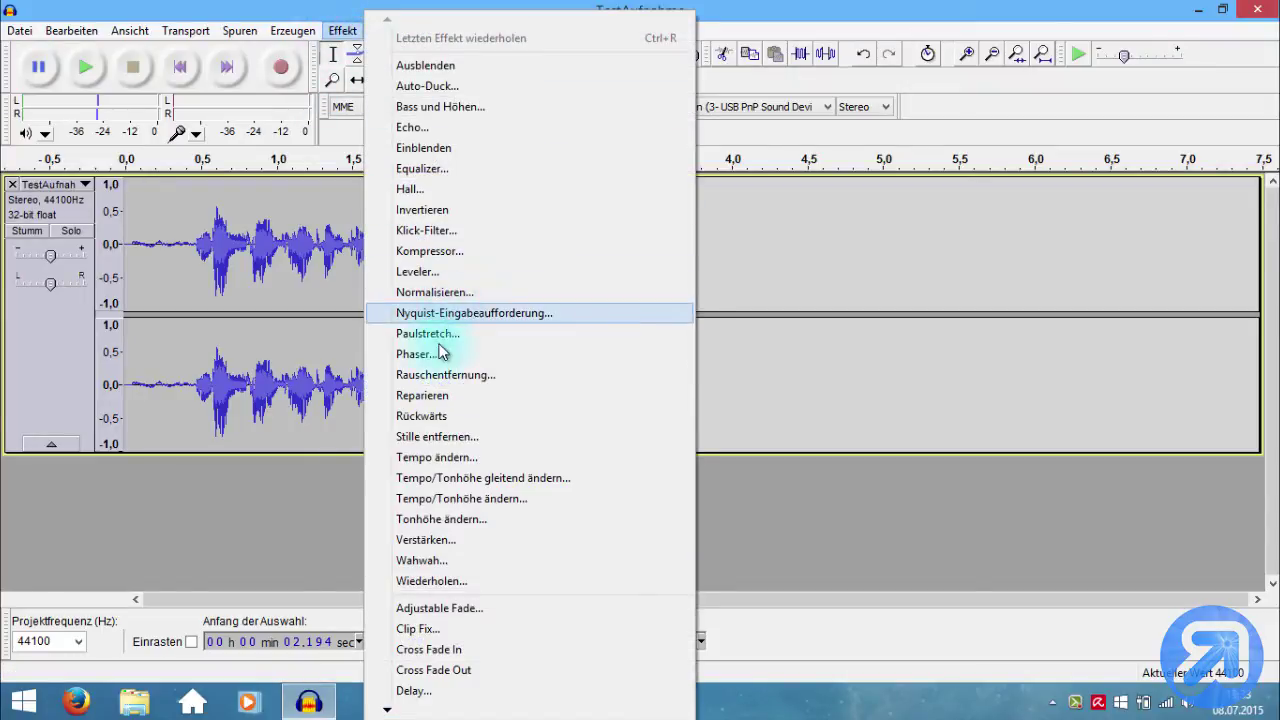
pyautogui.click(437, 376)
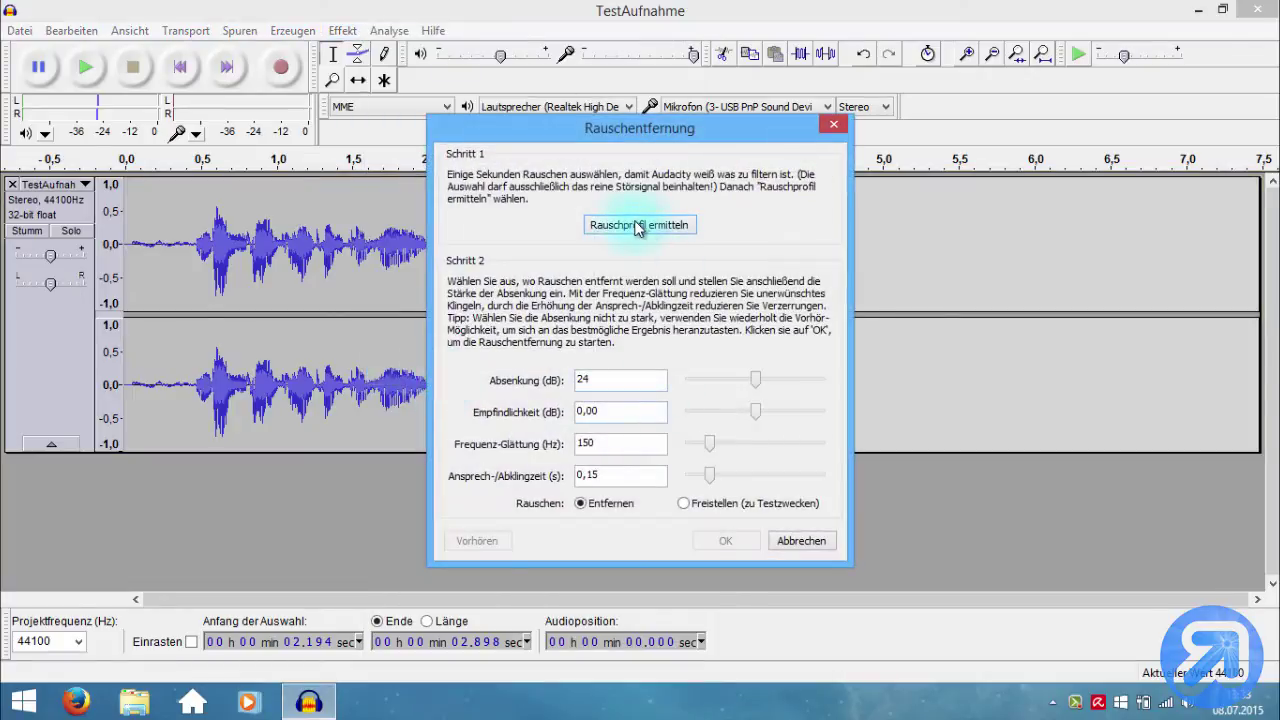
pyautogui.click(613, 228)
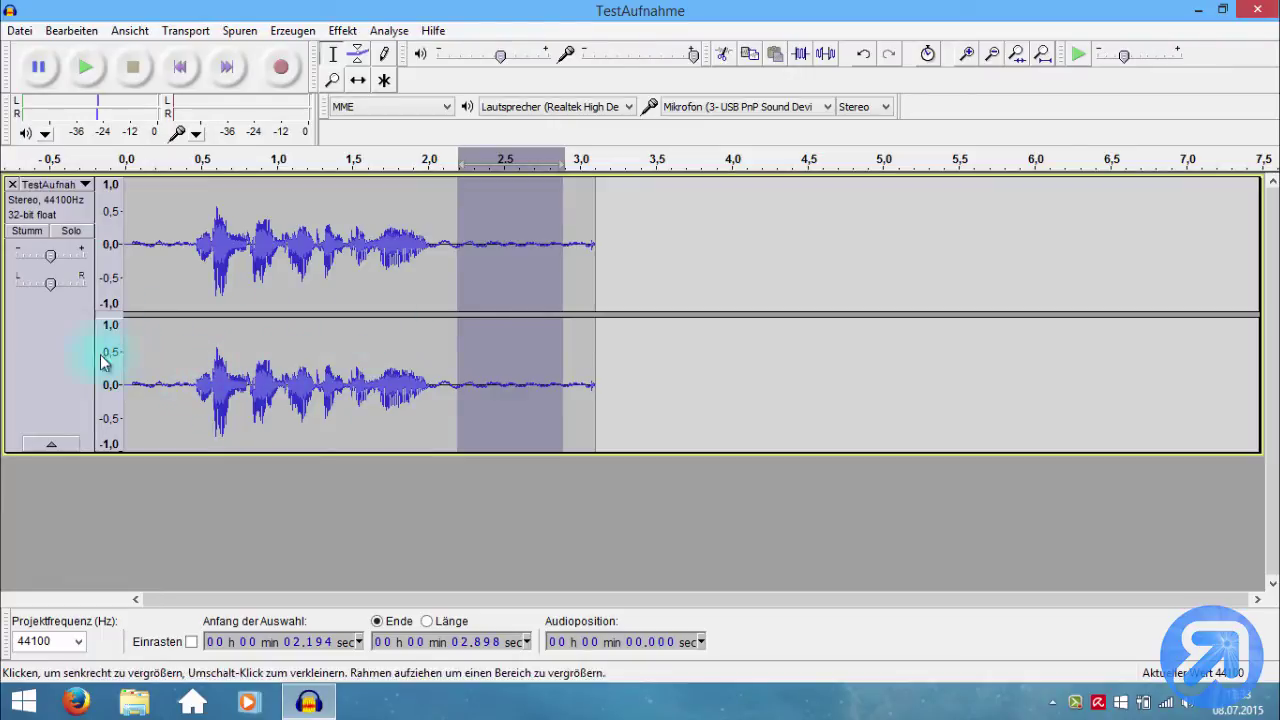
# Apply Rauschentfernung to the whole track with Absenkung 24 dB, Empfindlichkeit 0,00 dB, Frequenz-Glättung 150 Hz and Ansprech-/Abklingzeit 0,15 s, and play the result
pyautogui.click(52, 342)
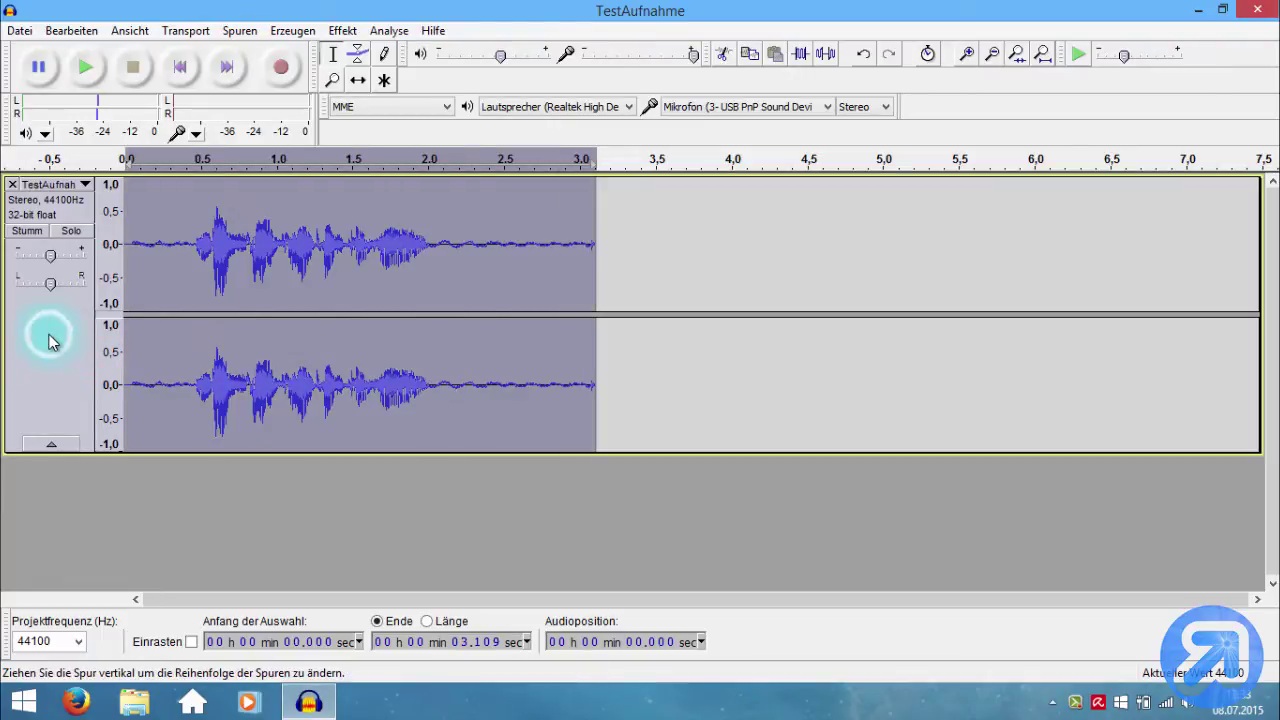
pyautogui.click(342, 31)
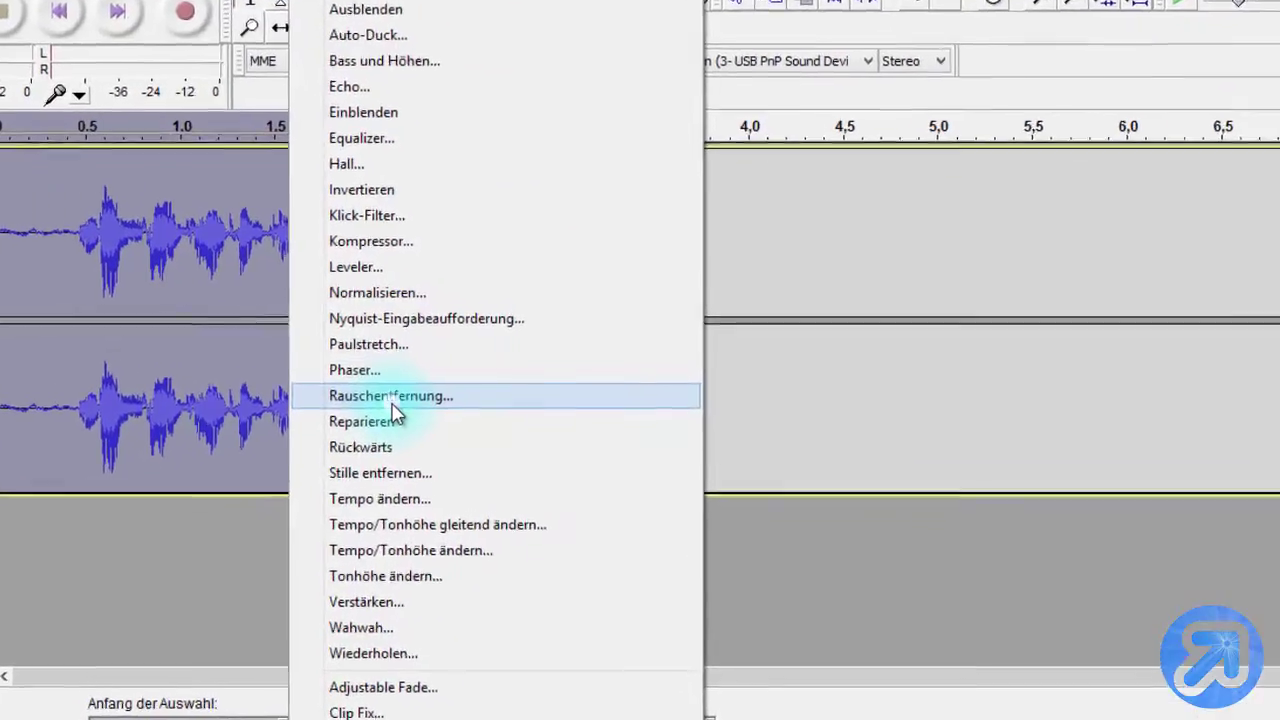
pyautogui.click(446, 374)
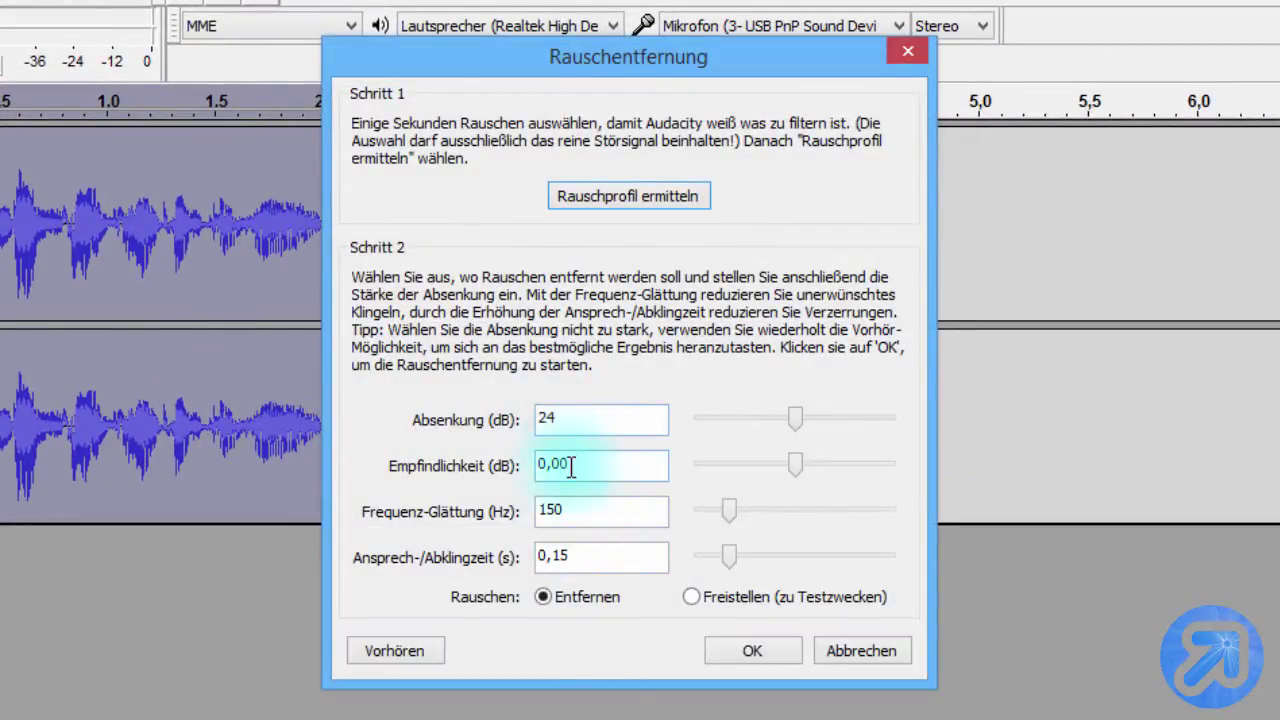
pyautogui.click(582, 425)
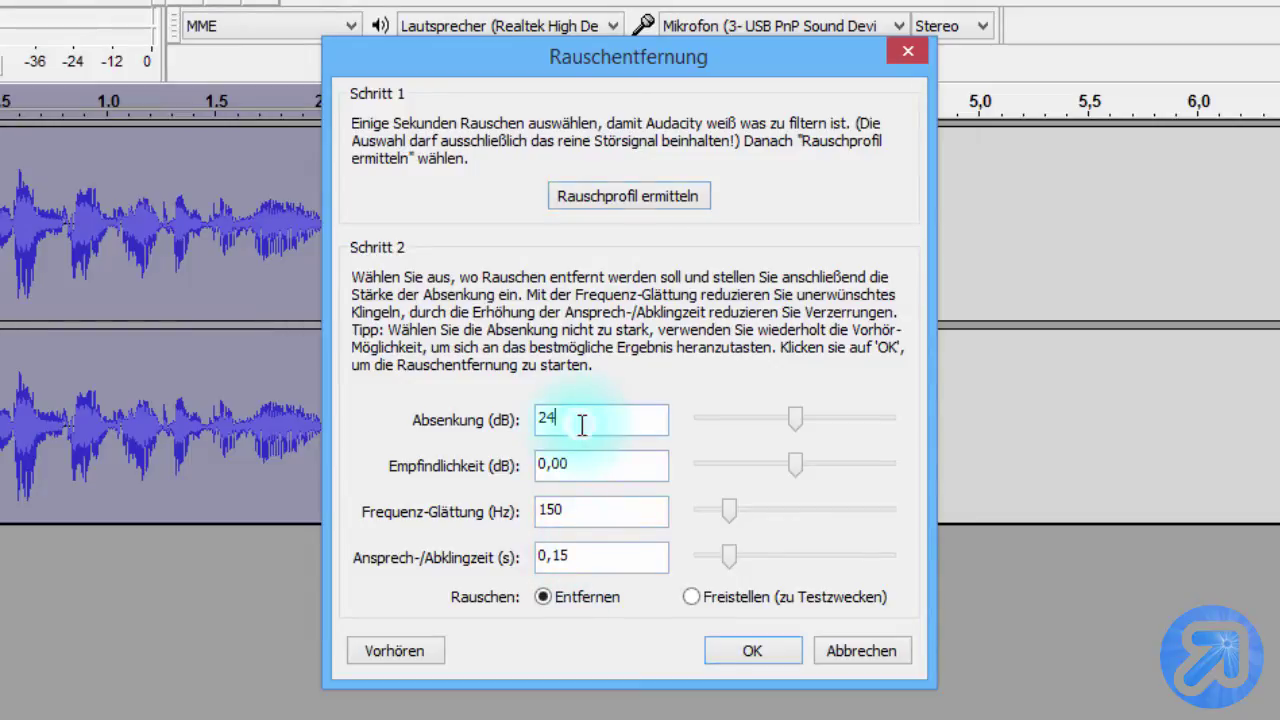
pyautogui.click(584, 464)
pyautogui.click(574, 557)
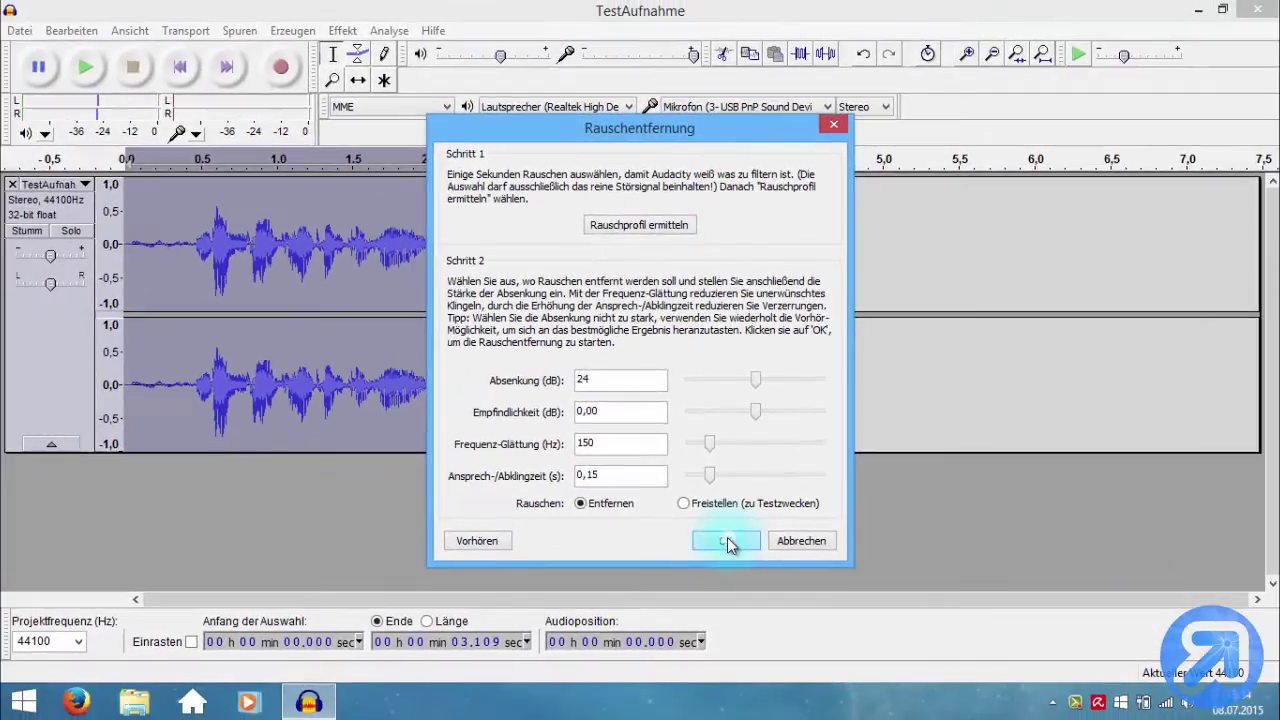
pyautogui.click(727, 541)
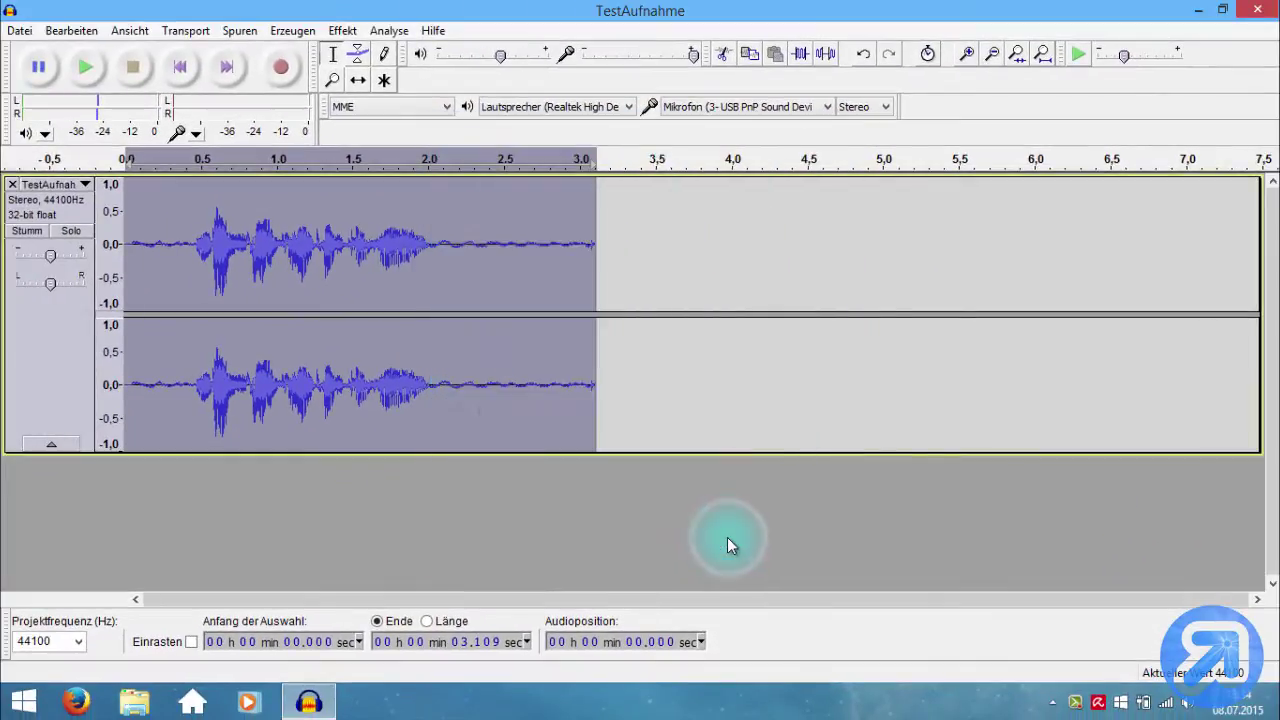
pyautogui.click(70, 163)
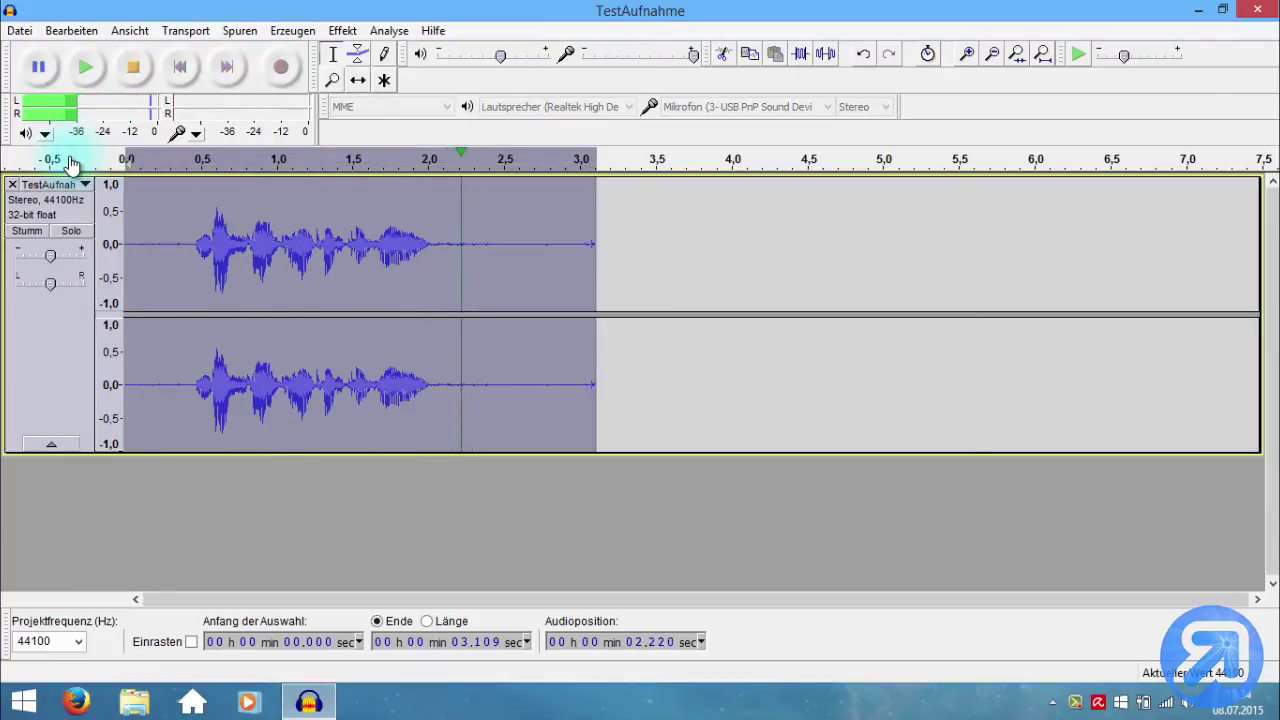
# Import the original TestAufnahme MP3 from the desktop again as a second track and restore the maximized Audacity window
pyautogui.press('super+Right')
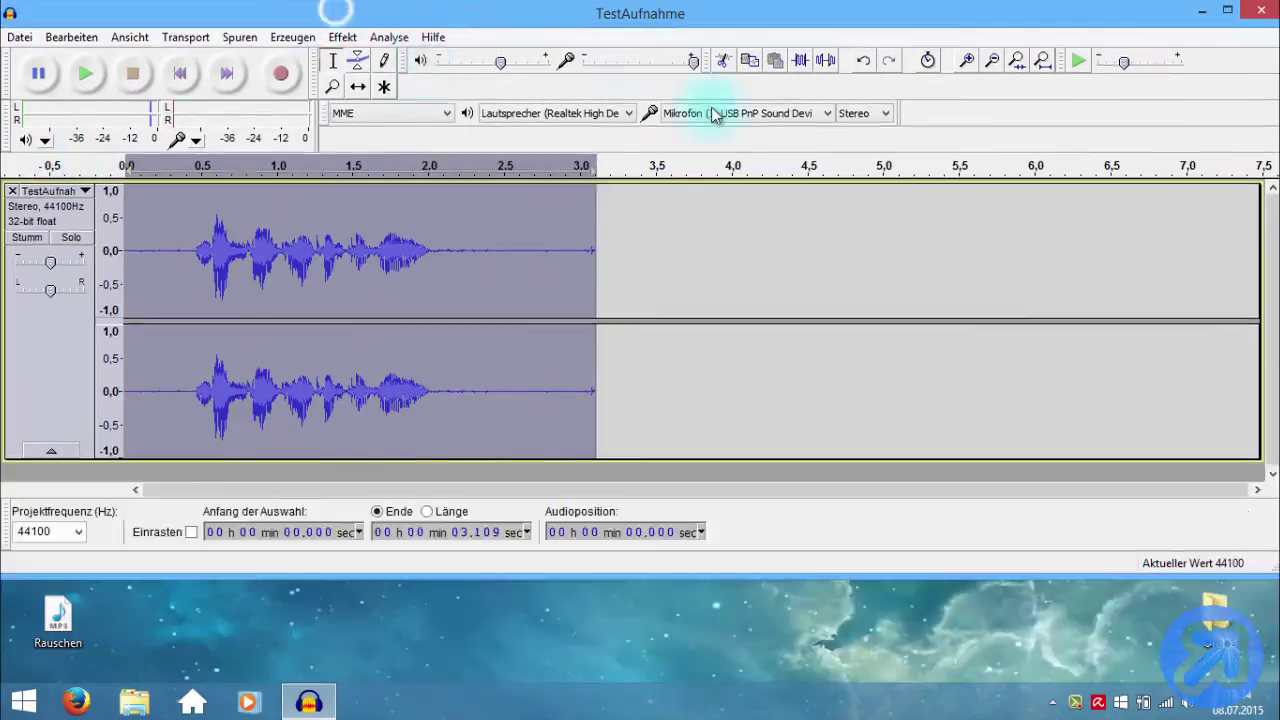
pyautogui.click(424, 394)
pyautogui.moveTo(270, 253); pyautogui.dragTo(790, 549)
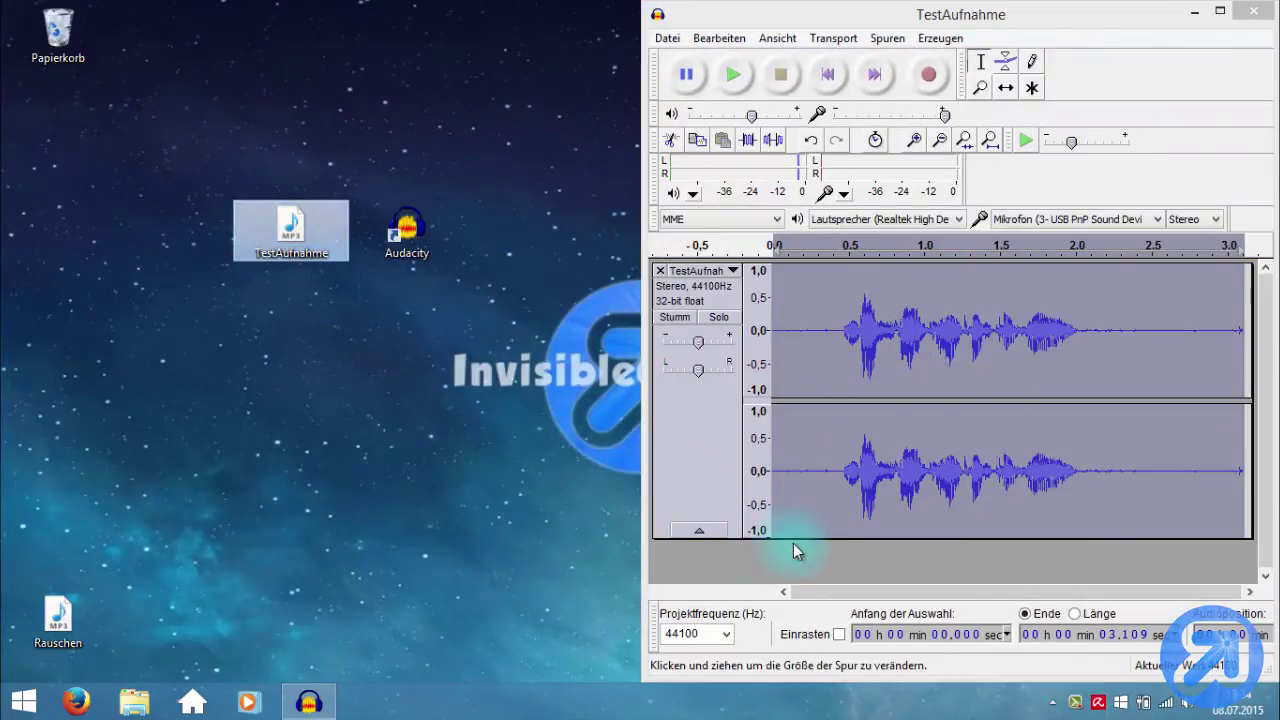
pyautogui.doubleClick(944, 22)
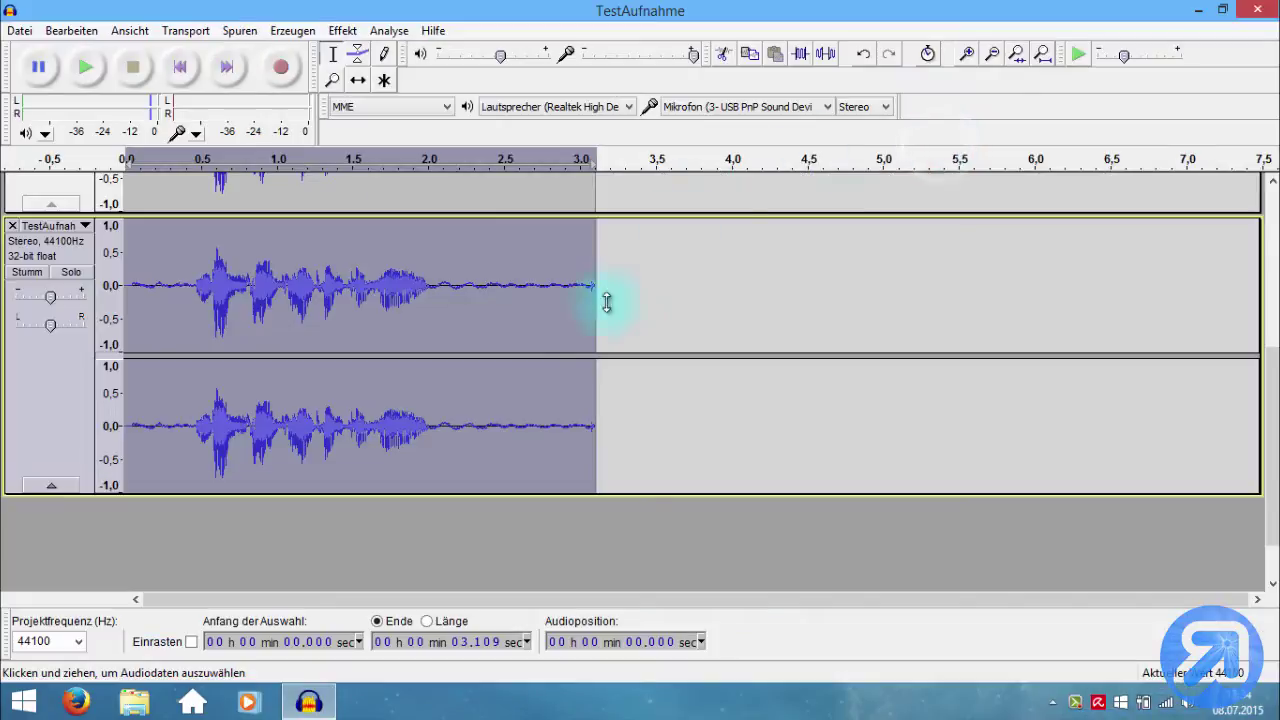
# Play the re-imported original track in solo for comparison and remove it from the project
pyautogui.scroll(2, 523, 391)
pyautogui.scroll(-2, 300, 357)
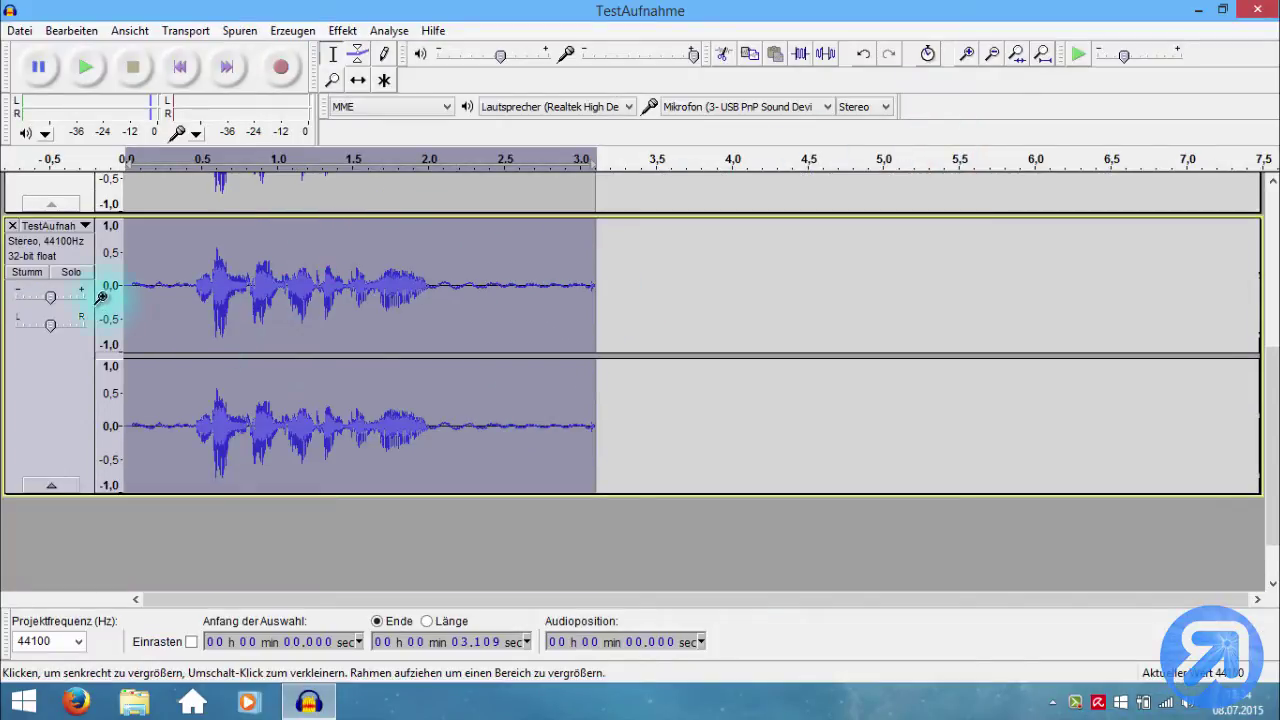
pyautogui.click(70, 276)
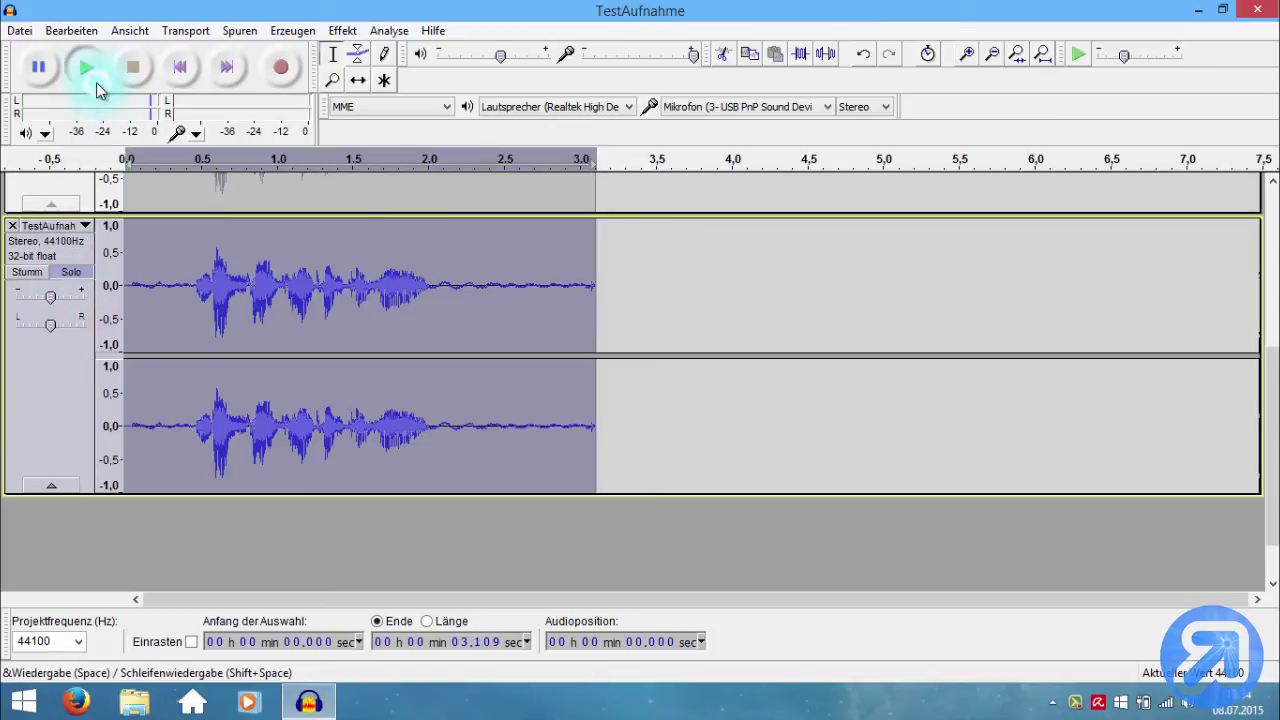
pyautogui.click(96, 82)
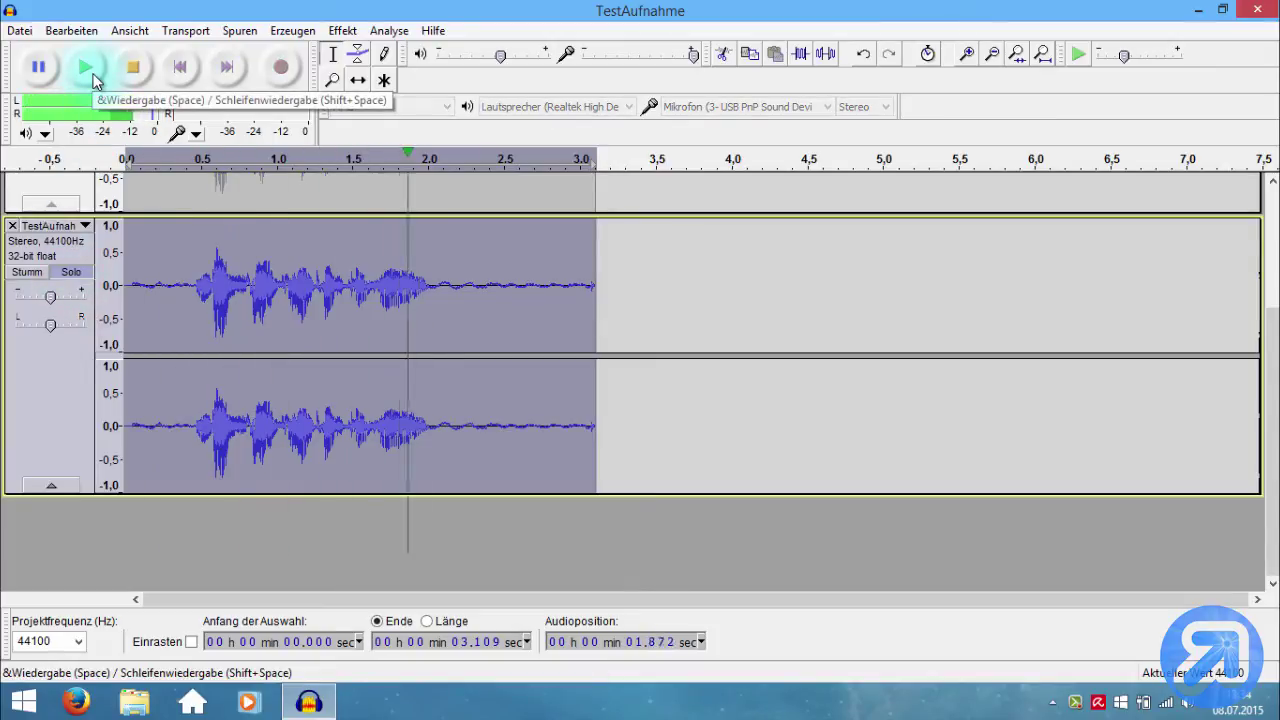
pyautogui.click(134, 68)
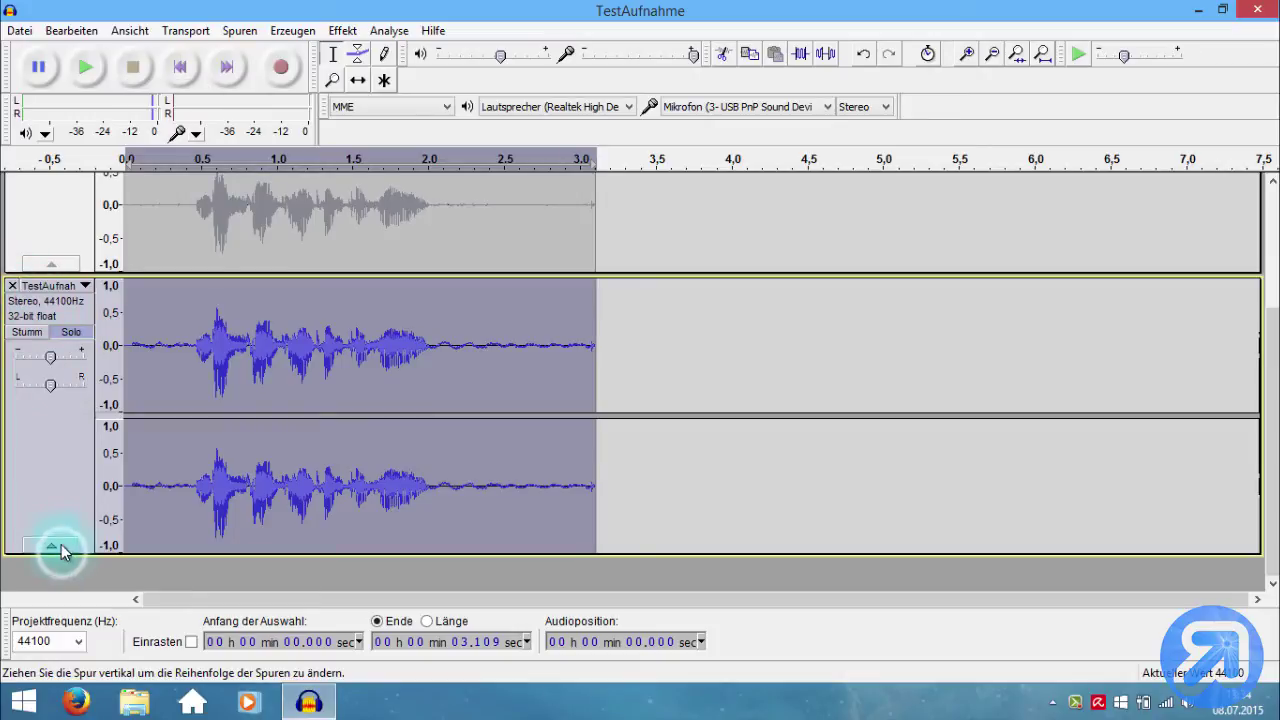
pyautogui.scroll(-1, 12, 300)
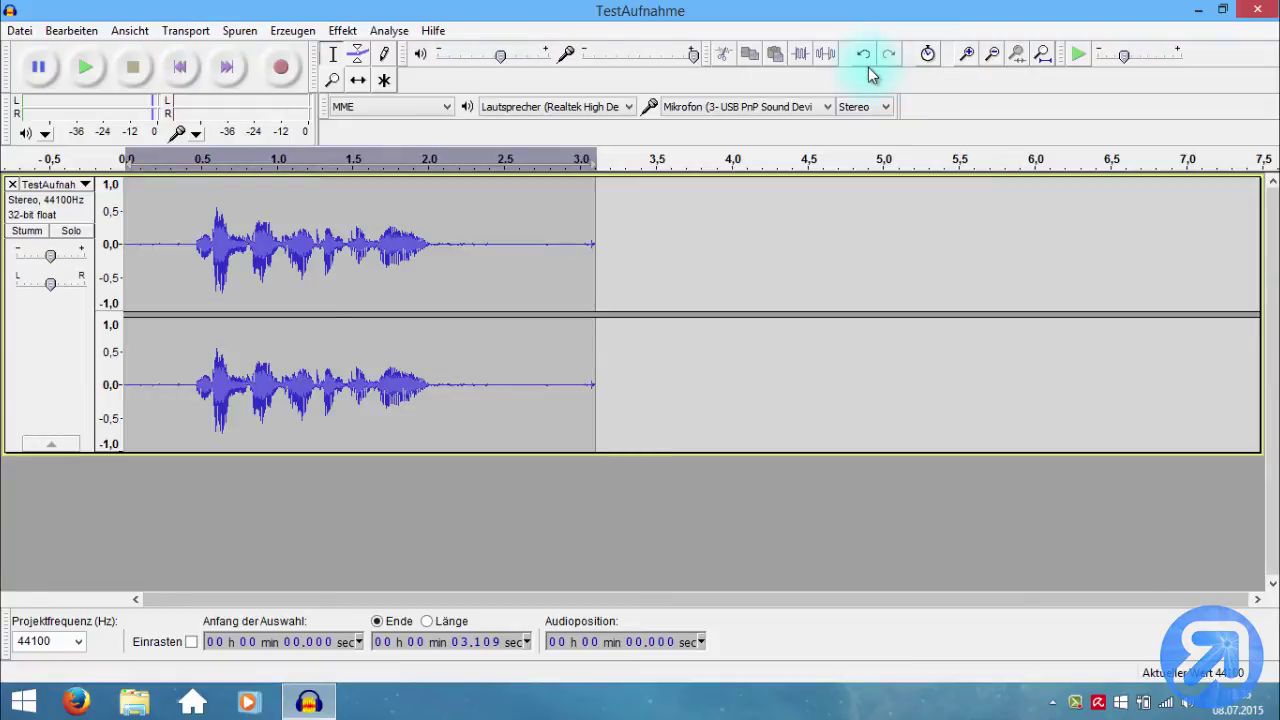
# Compress the whole track with Grenzwert -12 dB, Nebengeräusche -40 dB, Verhältnis 2:1, Ansprechzeit 0,2 s, Abklingzeit 1,0 s and raising to 0 dB enabled
pyautogui.click(343, 30)
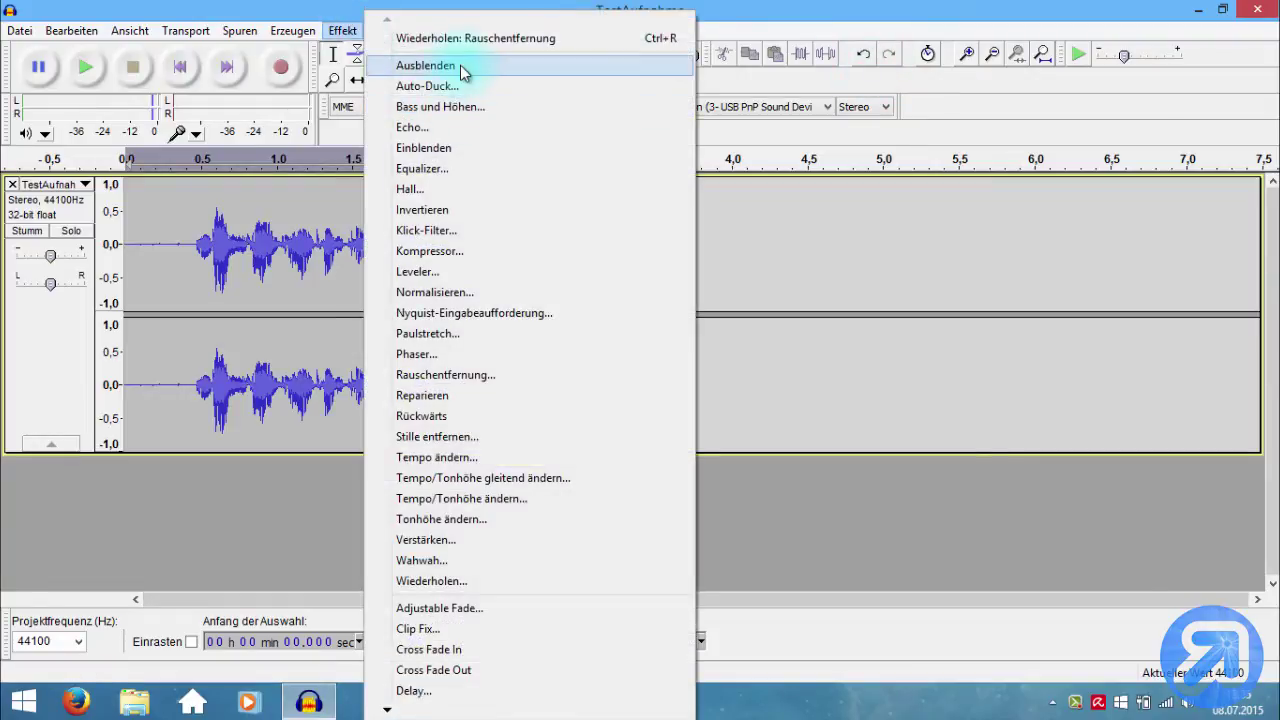
pyautogui.click(456, 251)
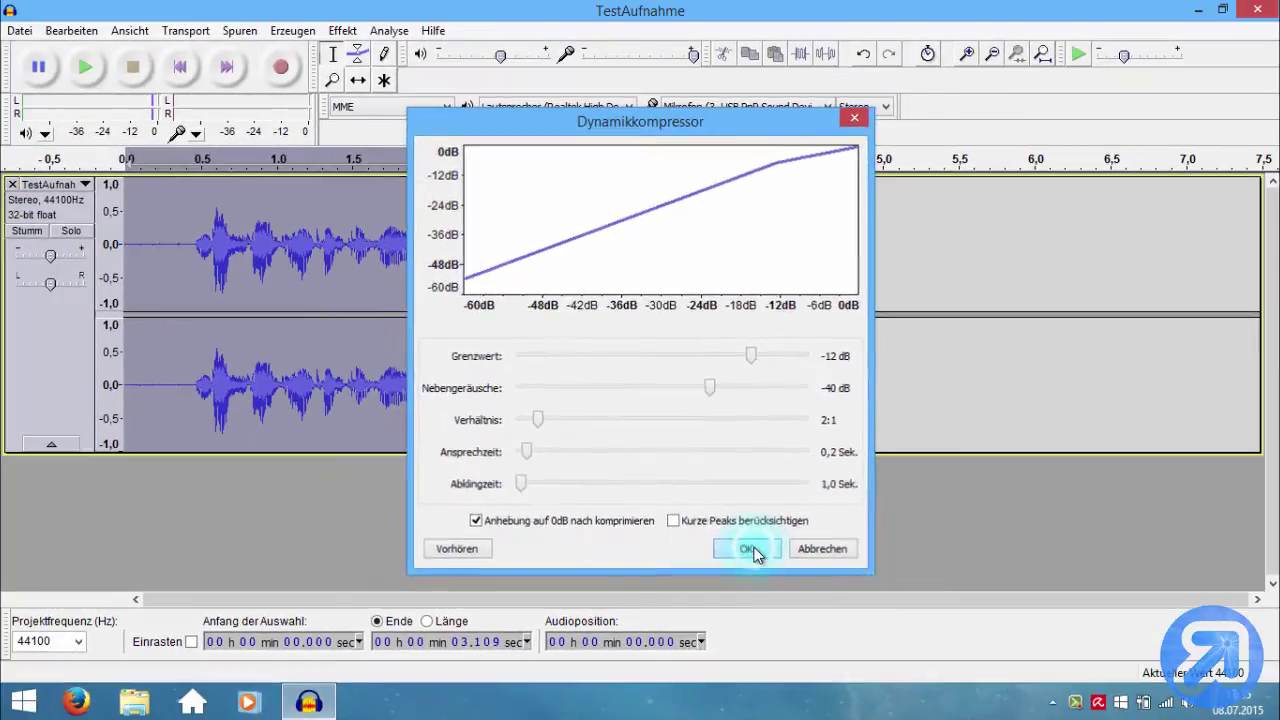
pyautogui.click(788, 651)
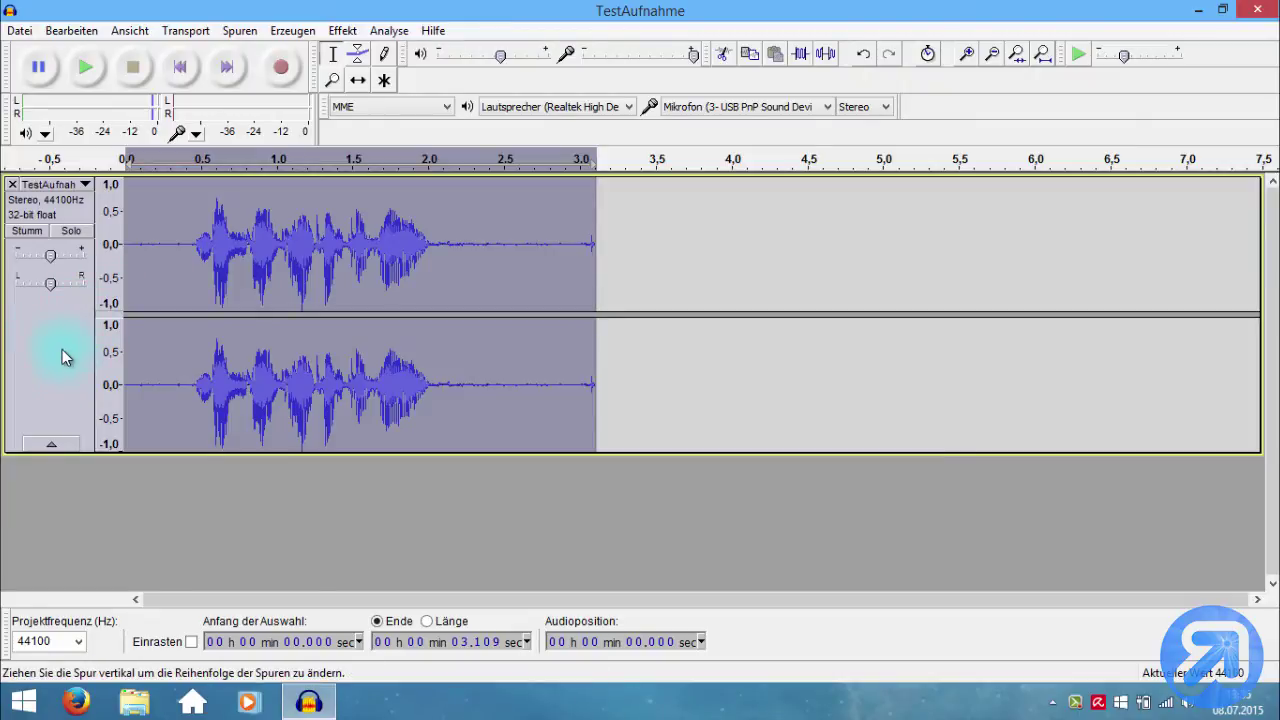
# Apply the Noise Gate effect to the whole track with level reduction -100 dB, gate threshold -20,7 dB and attack/decay 1000 ms
pyautogui.click(343, 30)
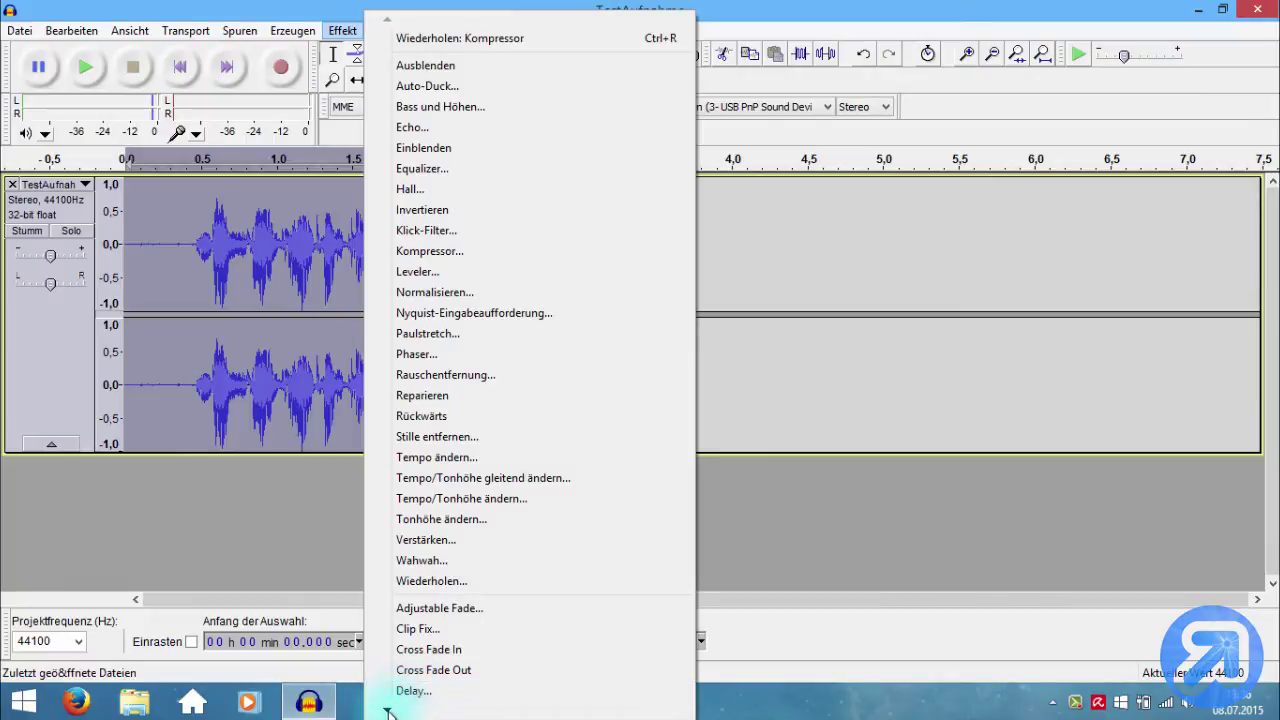
pyautogui.moveTo(388, 712)
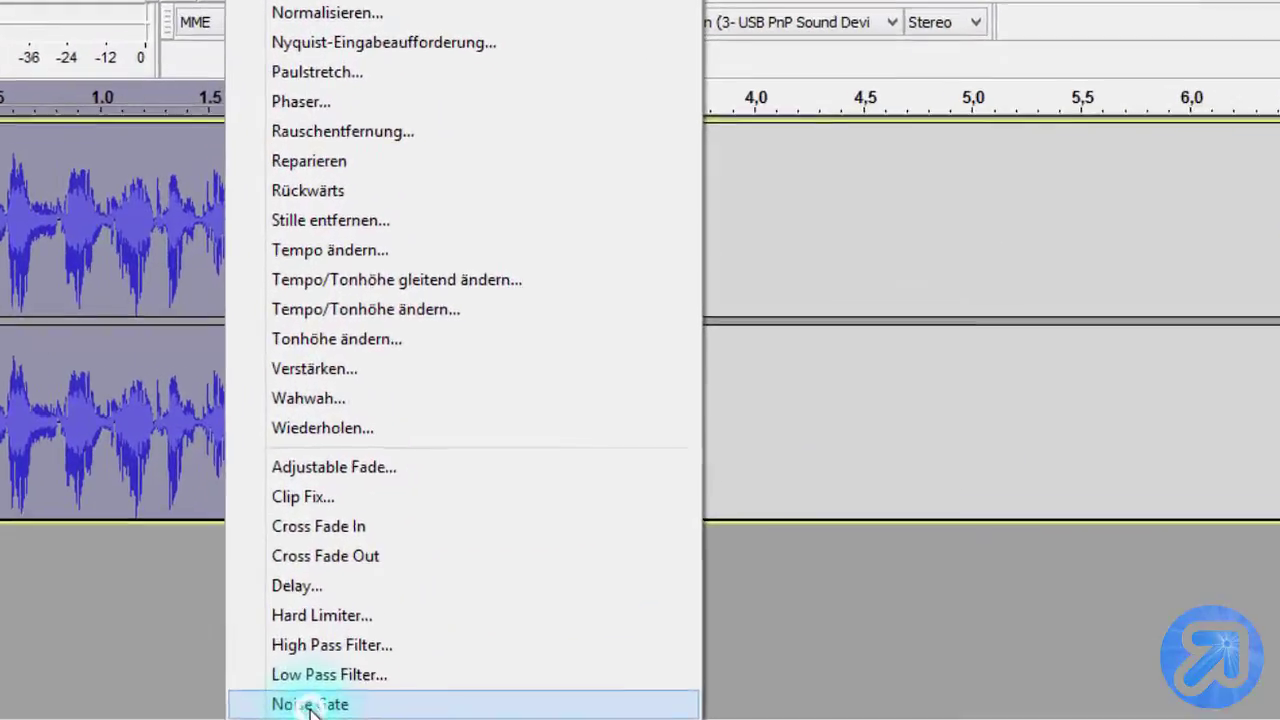
pyautogui.click(423, 601)
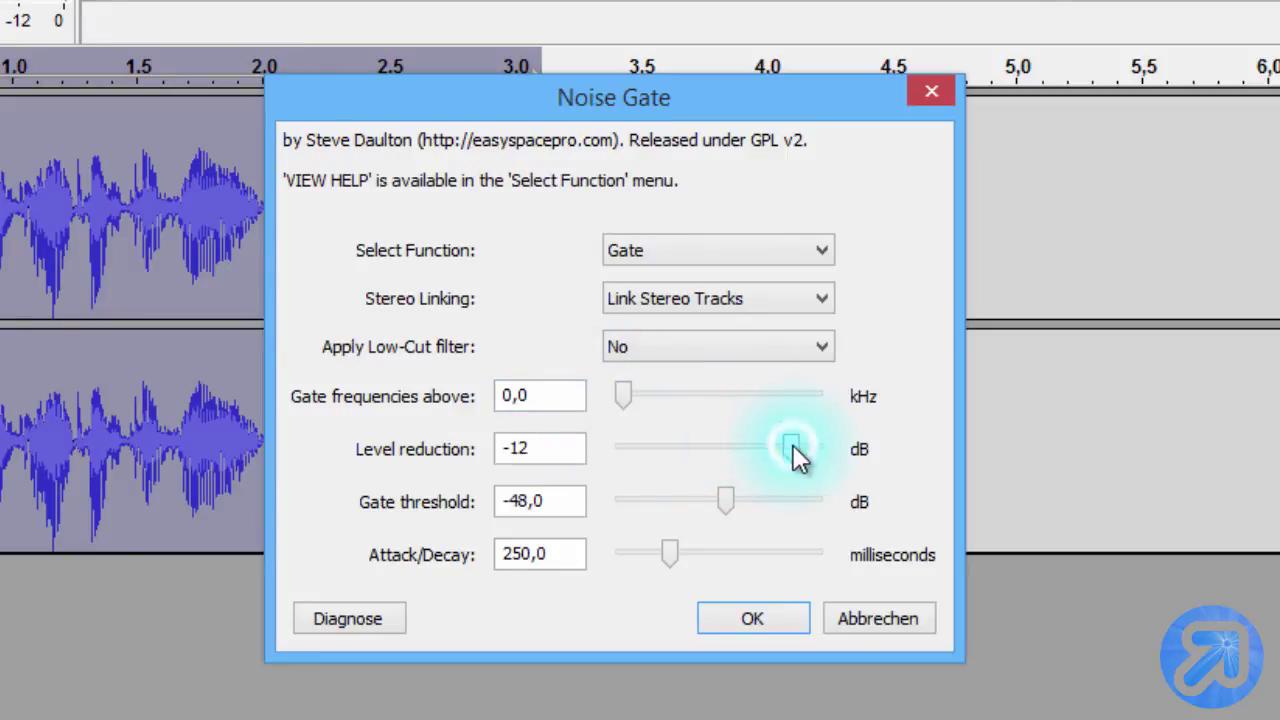
pyautogui.moveTo(793, 445); pyautogui.dragTo(566, 438)
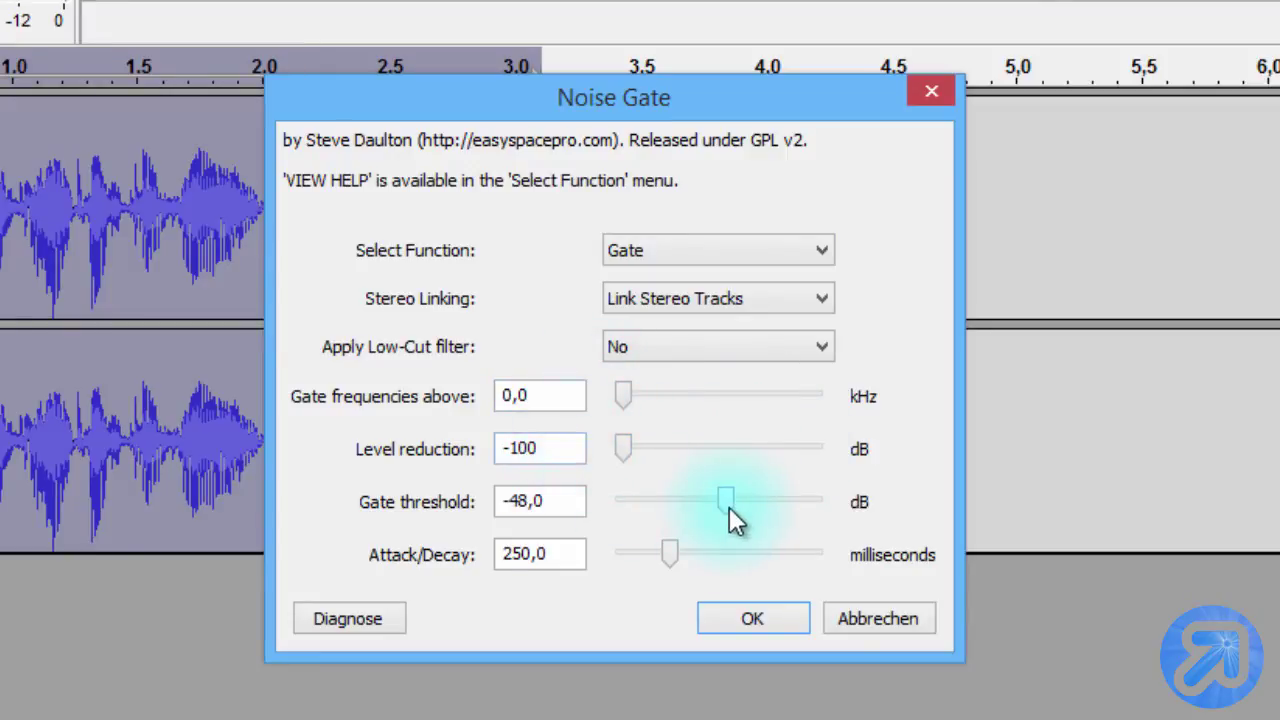
pyautogui.moveTo(729, 507); pyautogui.dragTo(759, 506)
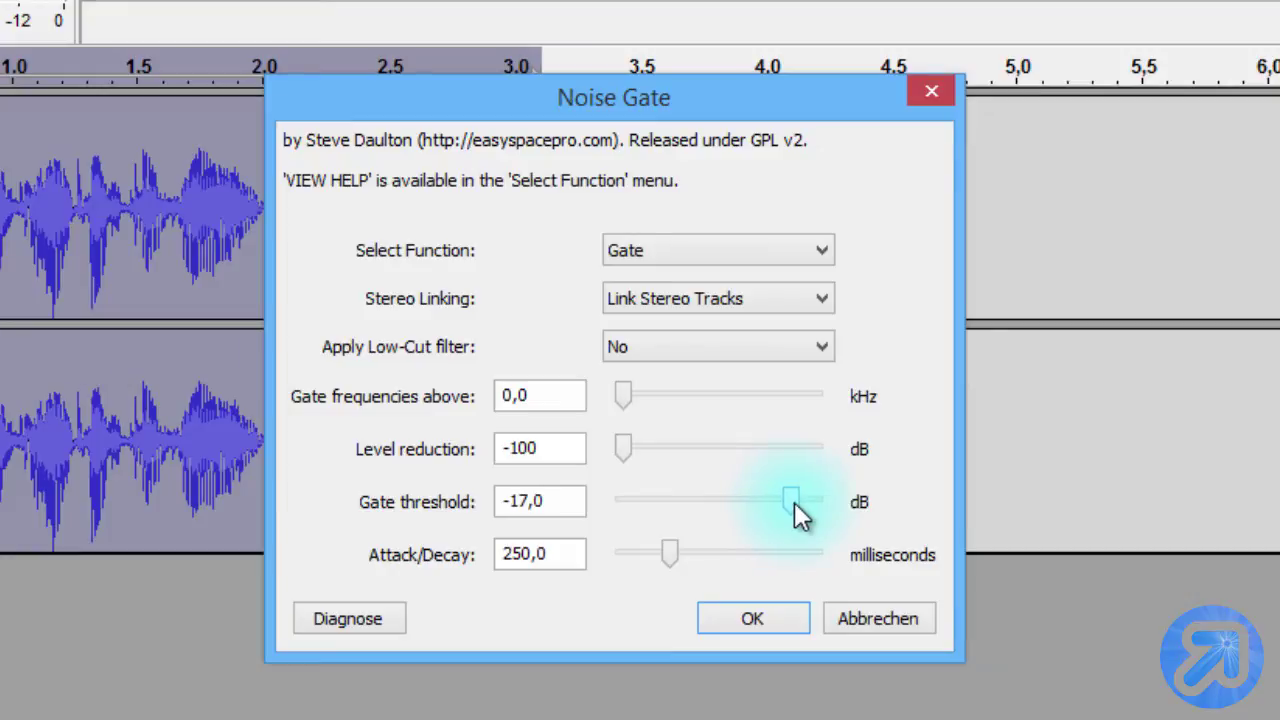
pyautogui.moveTo(783, 503); pyautogui.dragTo(780, 503)
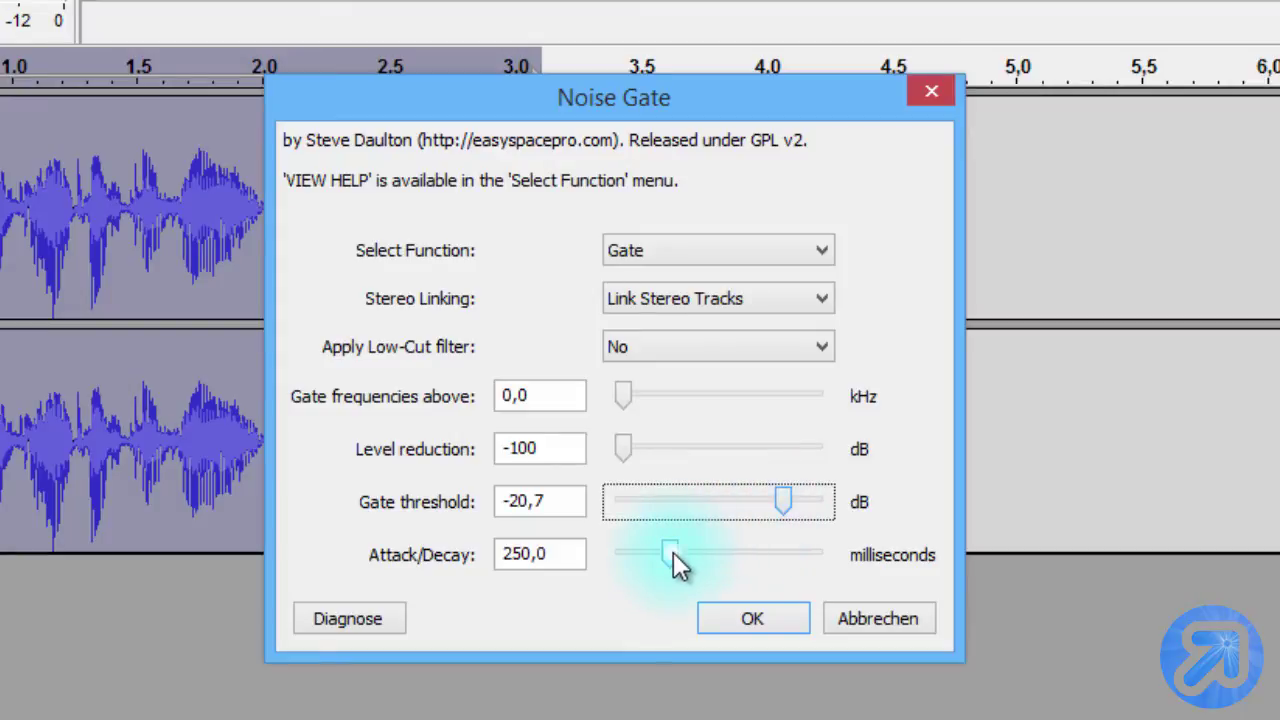
pyautogui.moveTo(673, 552); pyautogui.dragTo(878, 548)
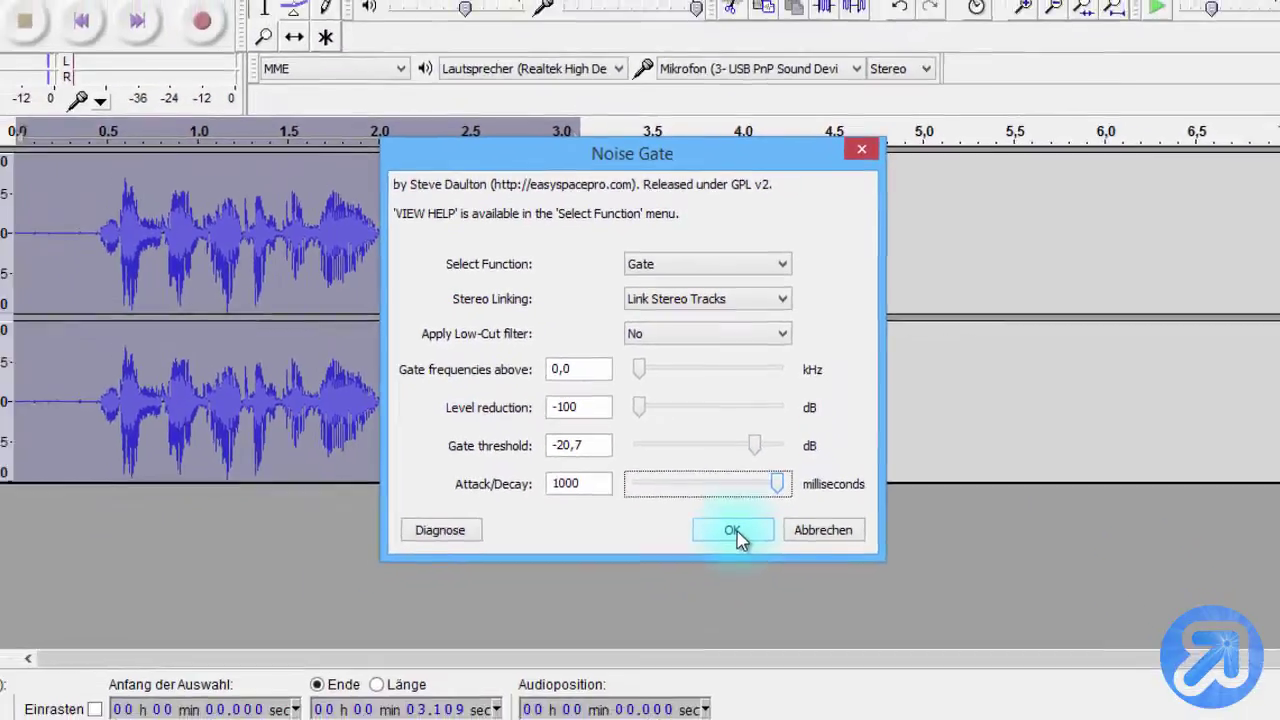
pyautogui.click(752, 618)
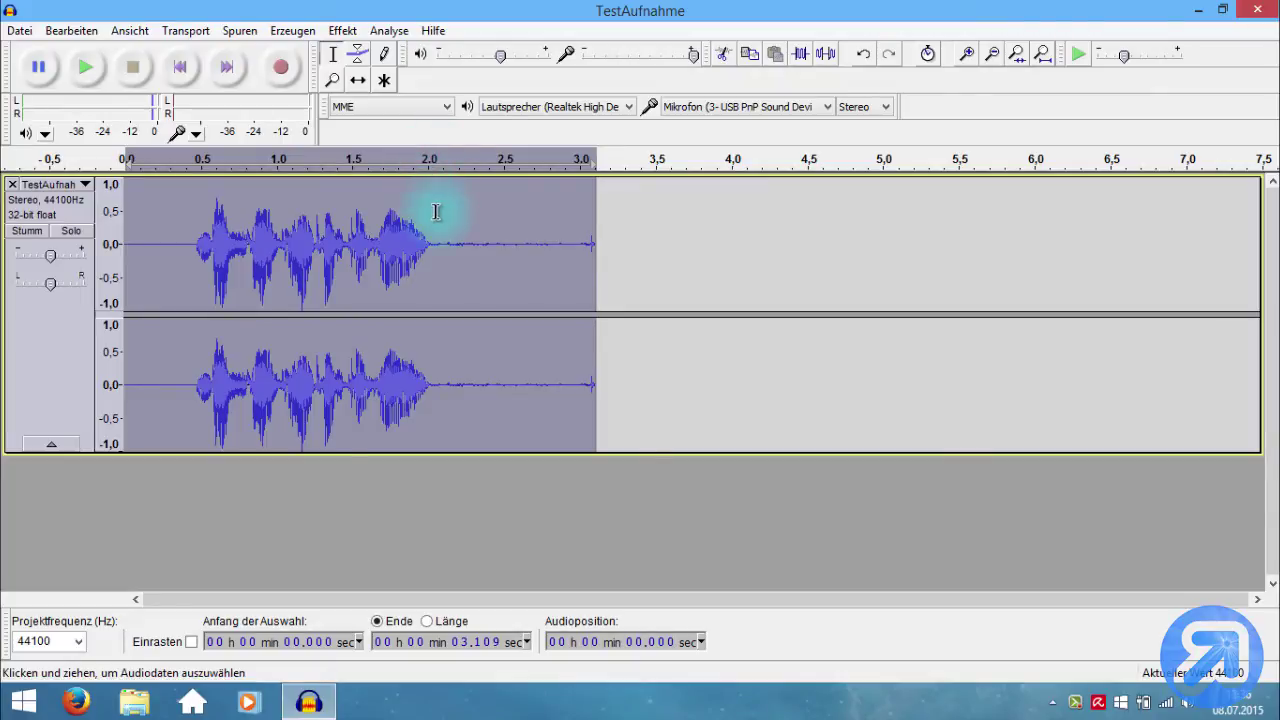
# Select the residual noise after the speech from 2,114 to 3,109 s and replace it with generated silence
pyautogui.click(443, 246)
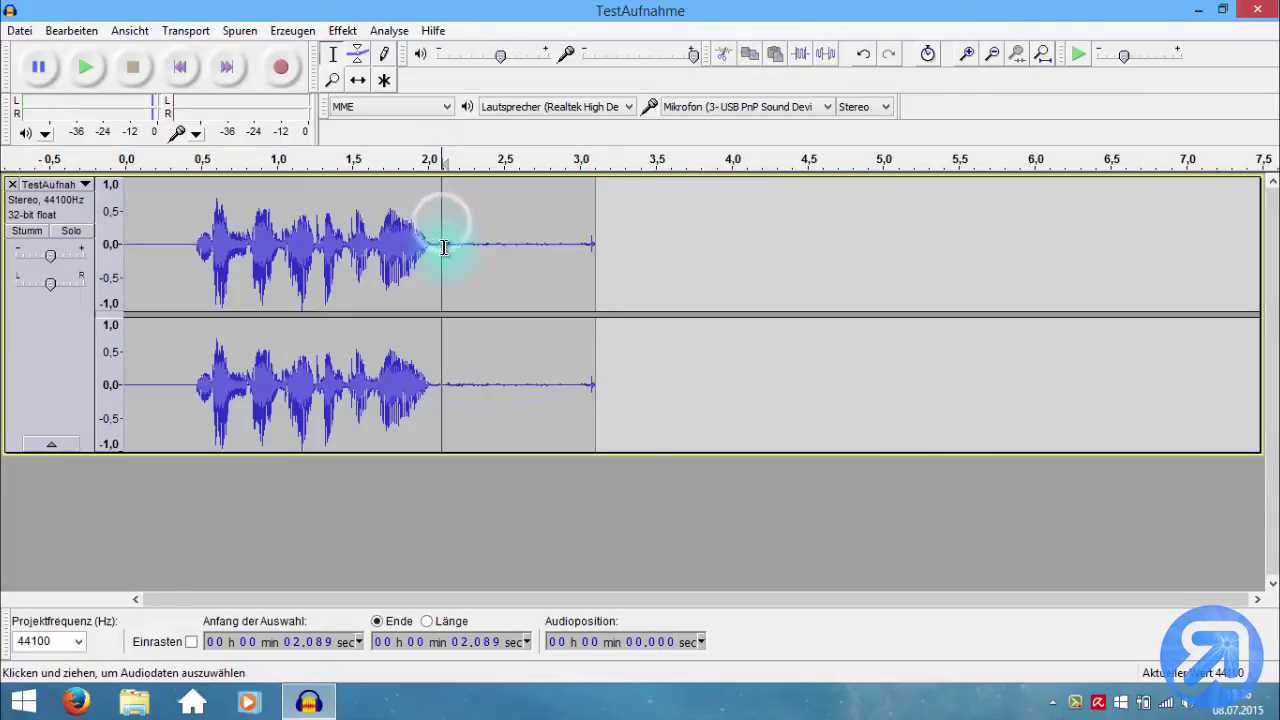
pyautogui.moveTo(445, 248); pyautogui.dragTo(596, 255)
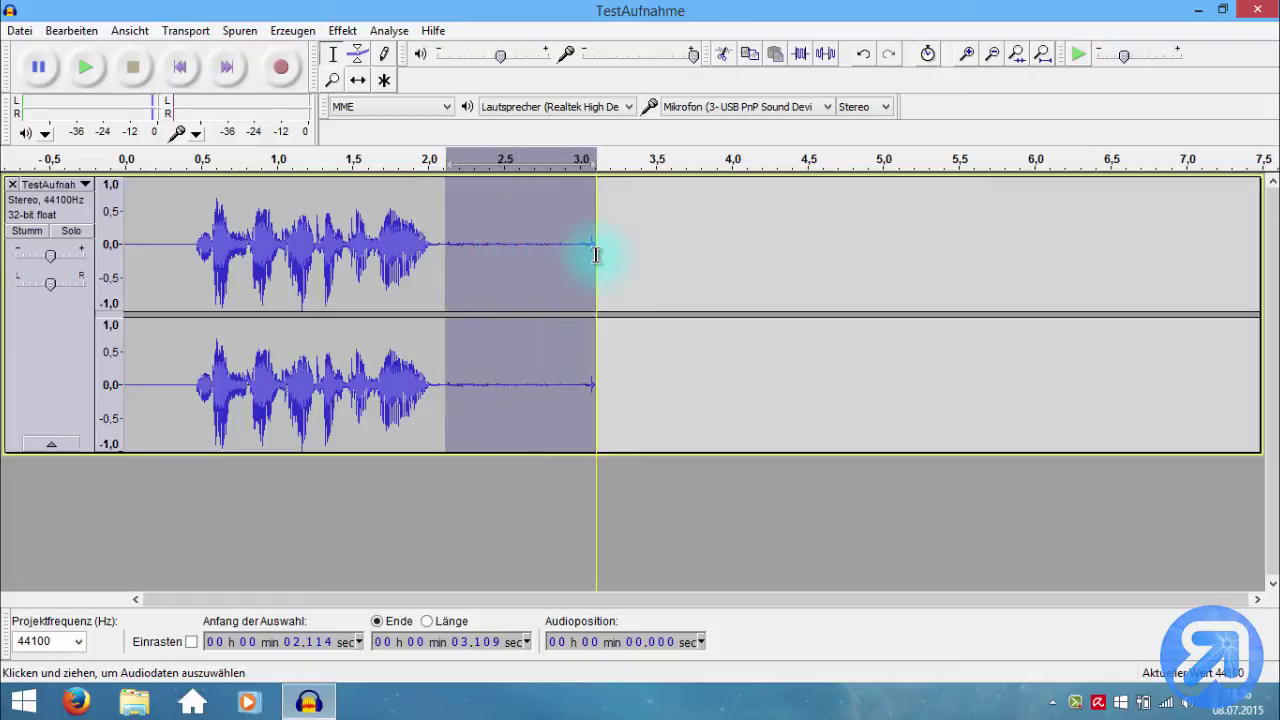
pyautogui.click(88, 66)
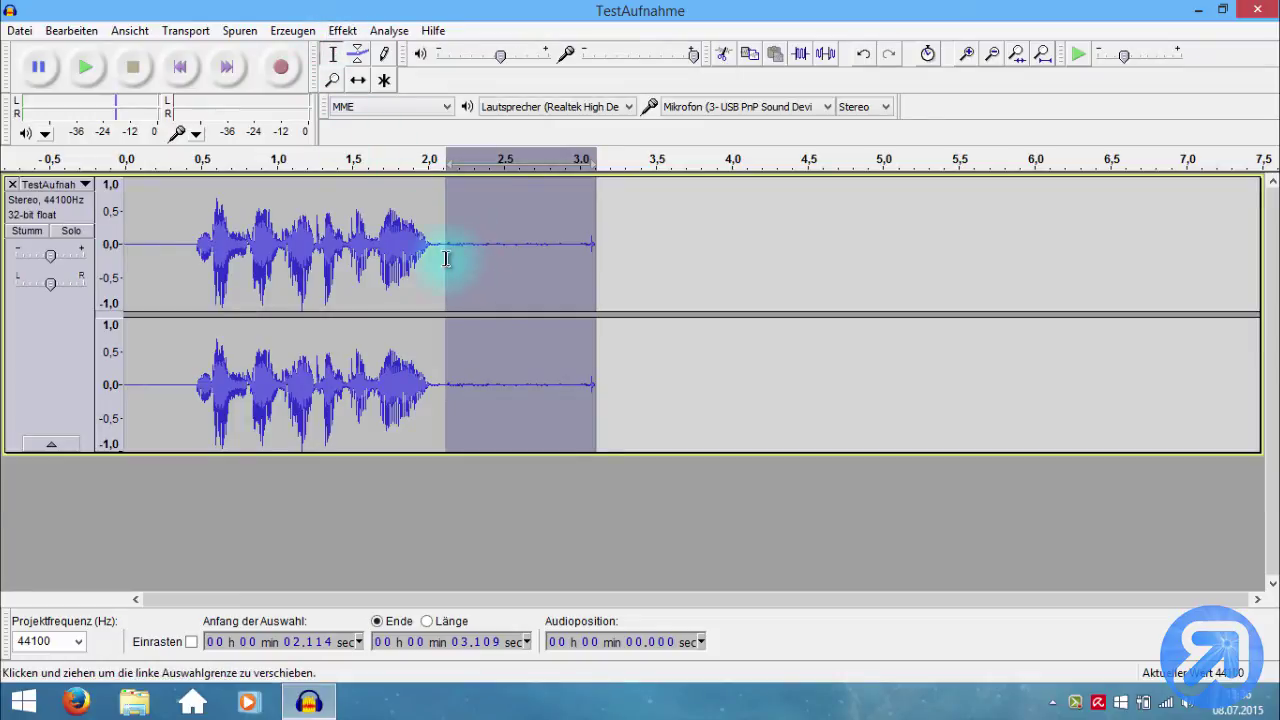
pyautogui.click(295, 31)
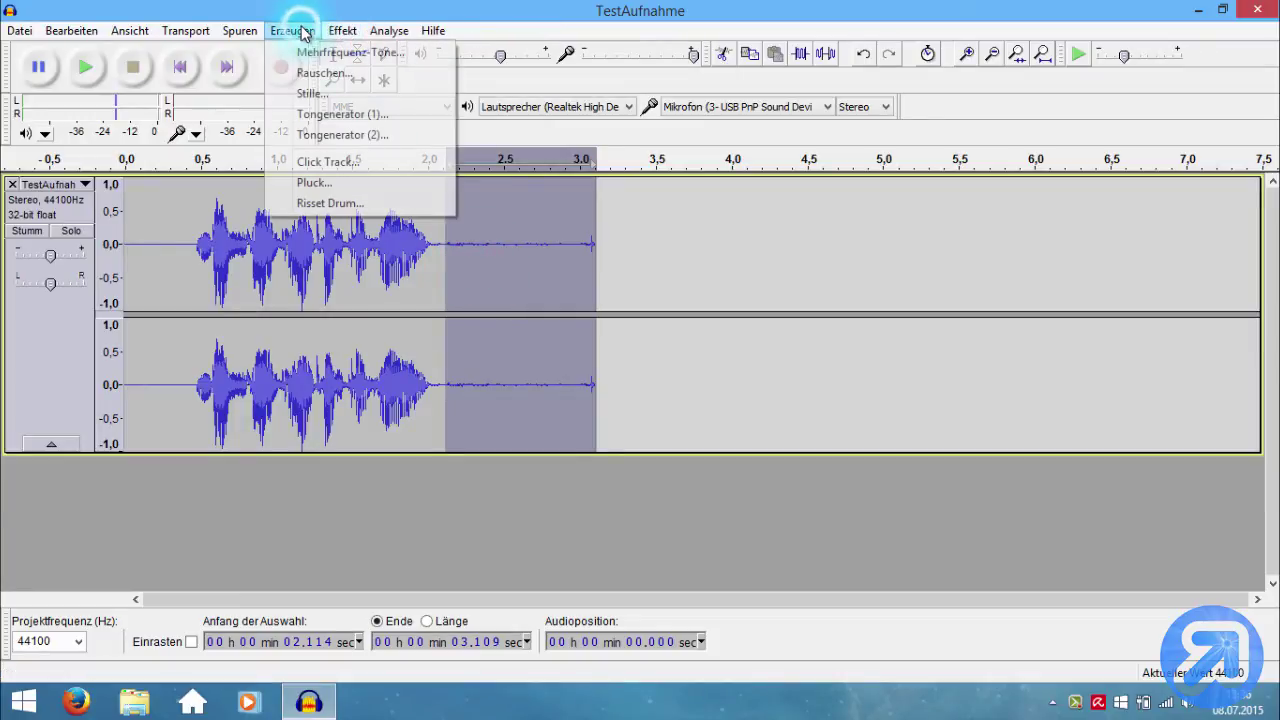
pyautogui.click(312, 91)
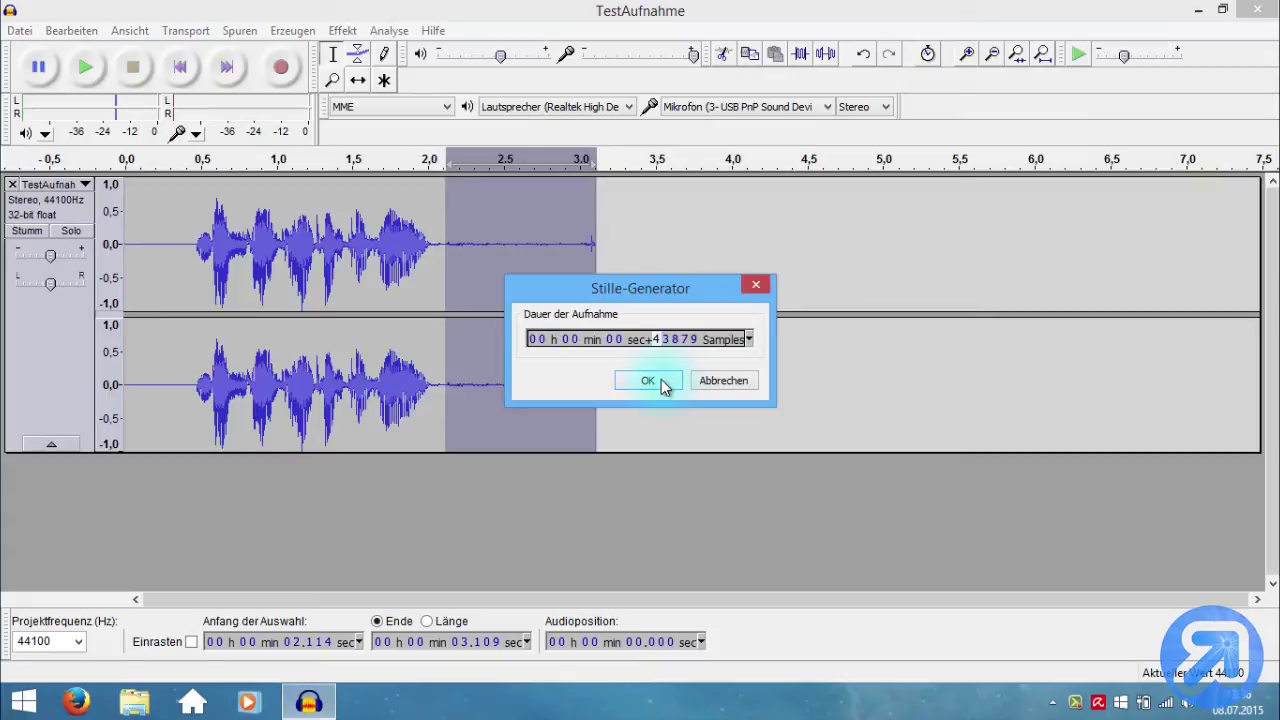
pyautogui.click(662, 386)
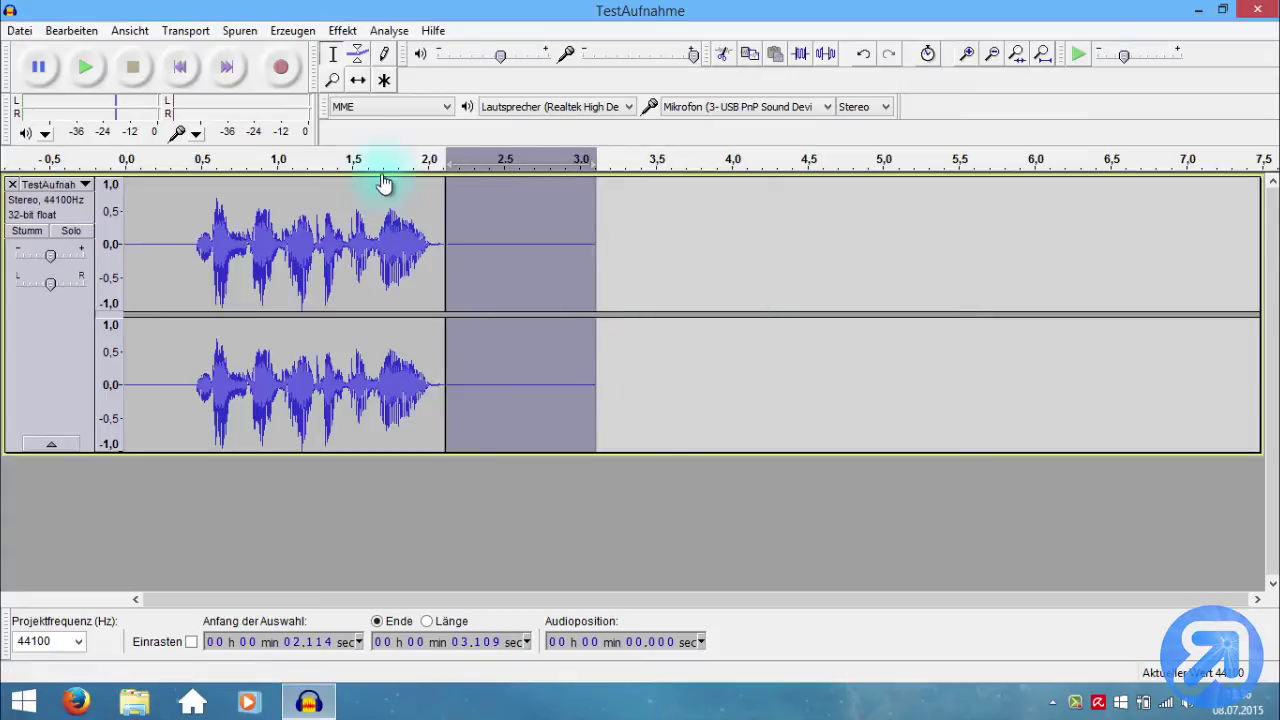
# Play back the silenced section and merge the clips at the split line before it
pyautogui.click(427, 170)
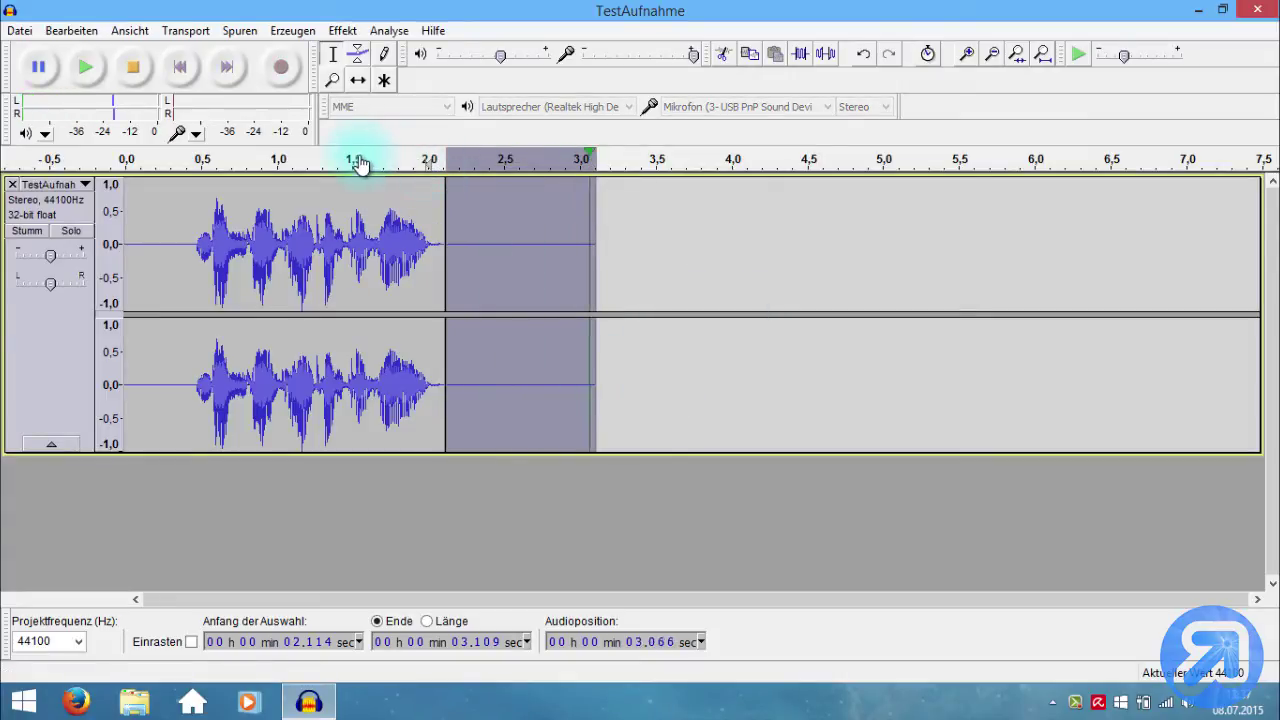
pyautogui.click(472, 517)
pyautogui.click(445, 240)
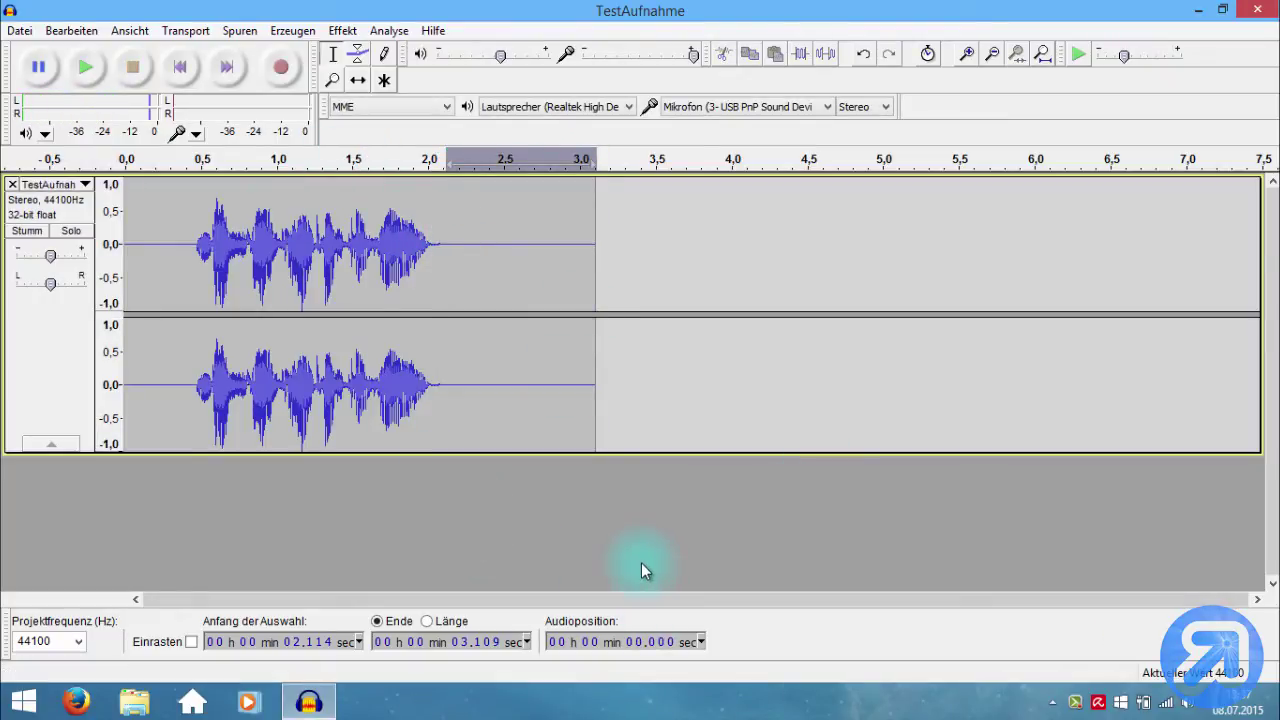
# Apply Bass und Höhen to the whole track with bass 1,8 dB, treble 0,0 dB and volume -6,2 dB, and play the result
pyautogui.click(28, 370)
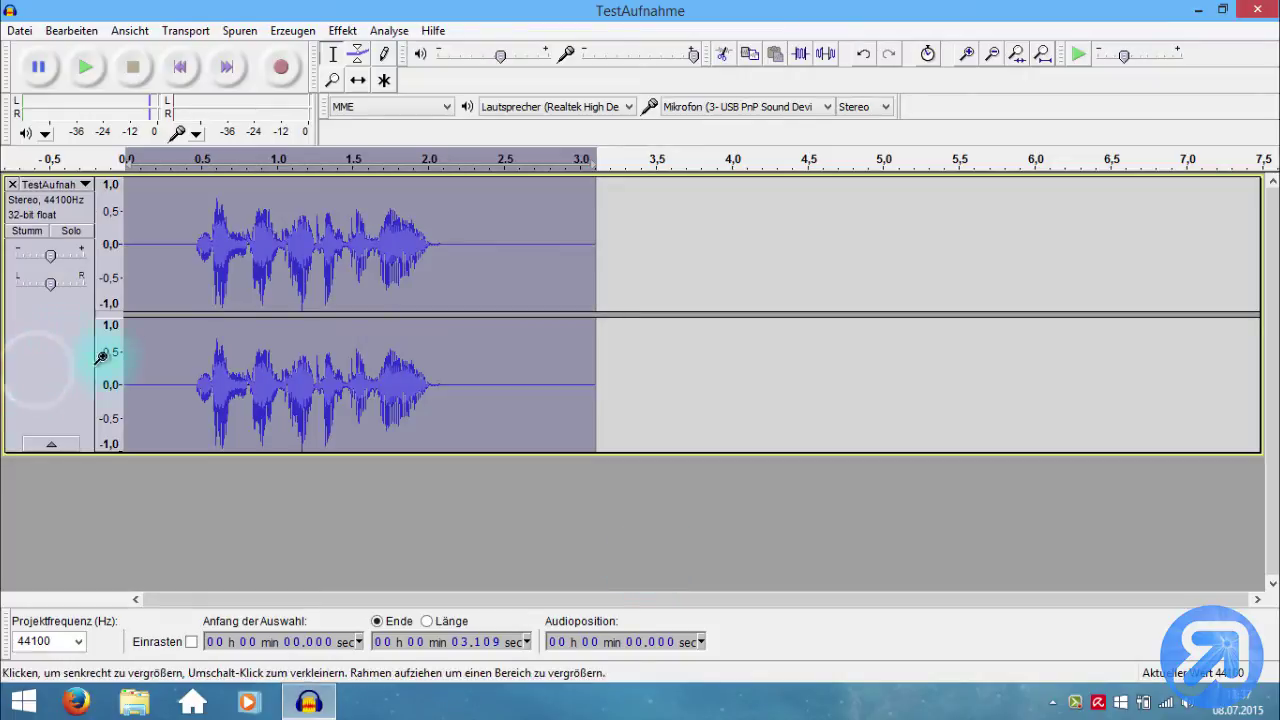
pyautogui.click(349, 33)
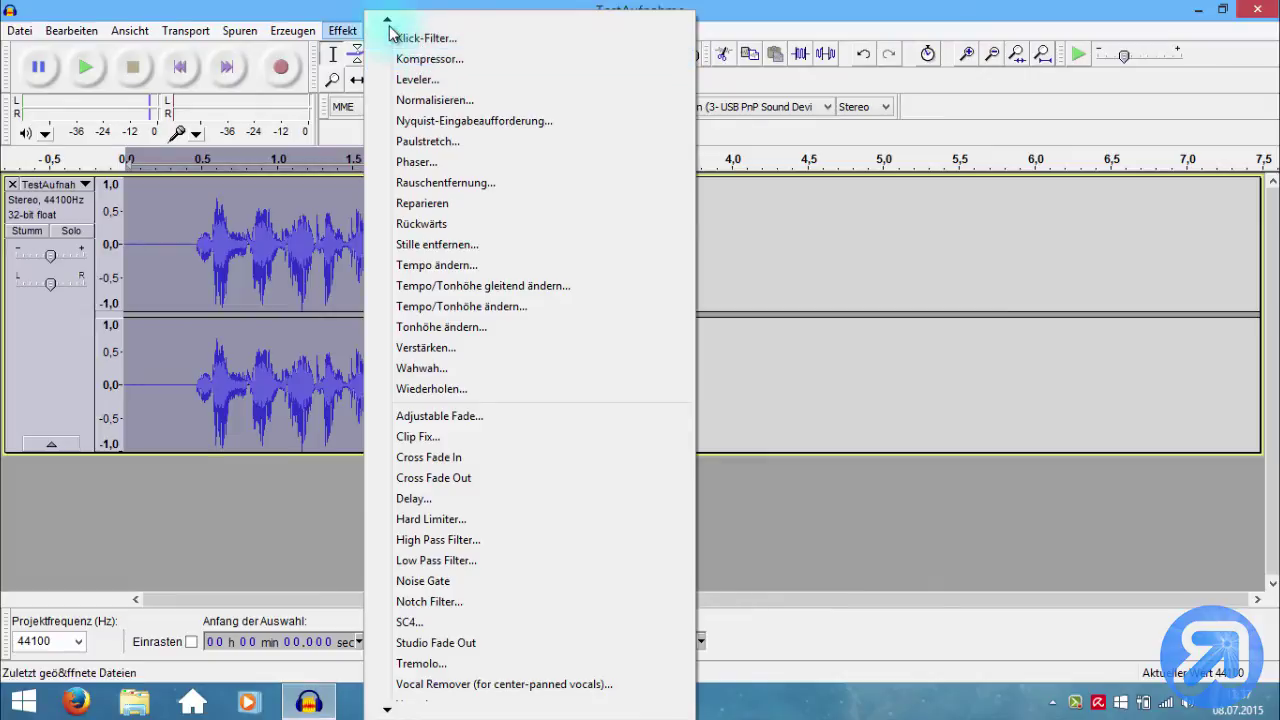
pyautogui.moveTo(389, 24)
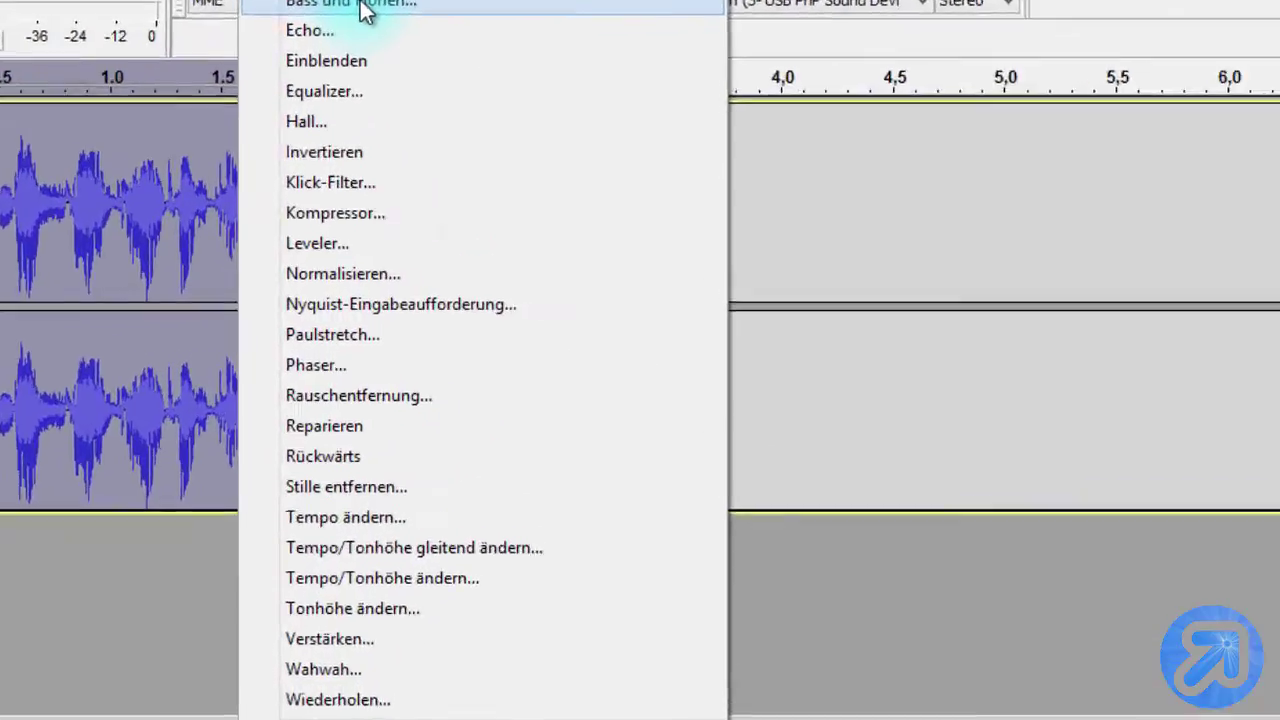
pyautogui.click(445, 107)
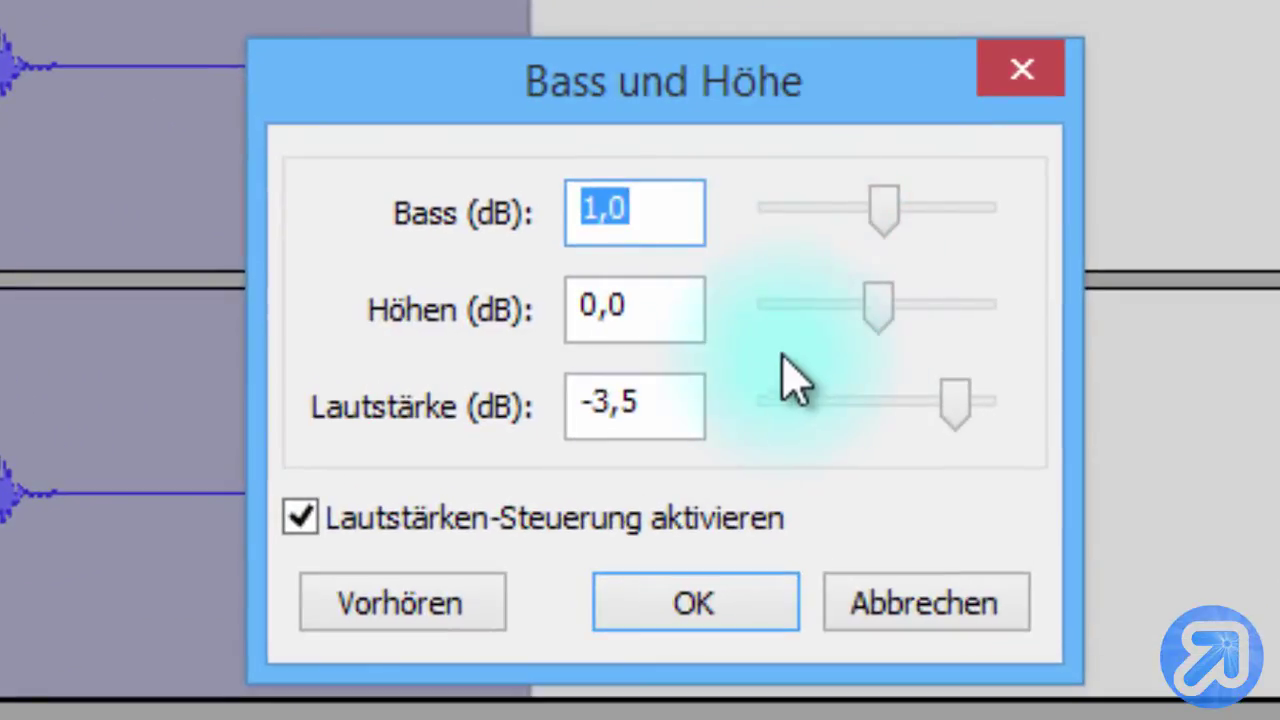
pyautogui.moveTo(892, 208); pyautogui.dragTo(898, 205)
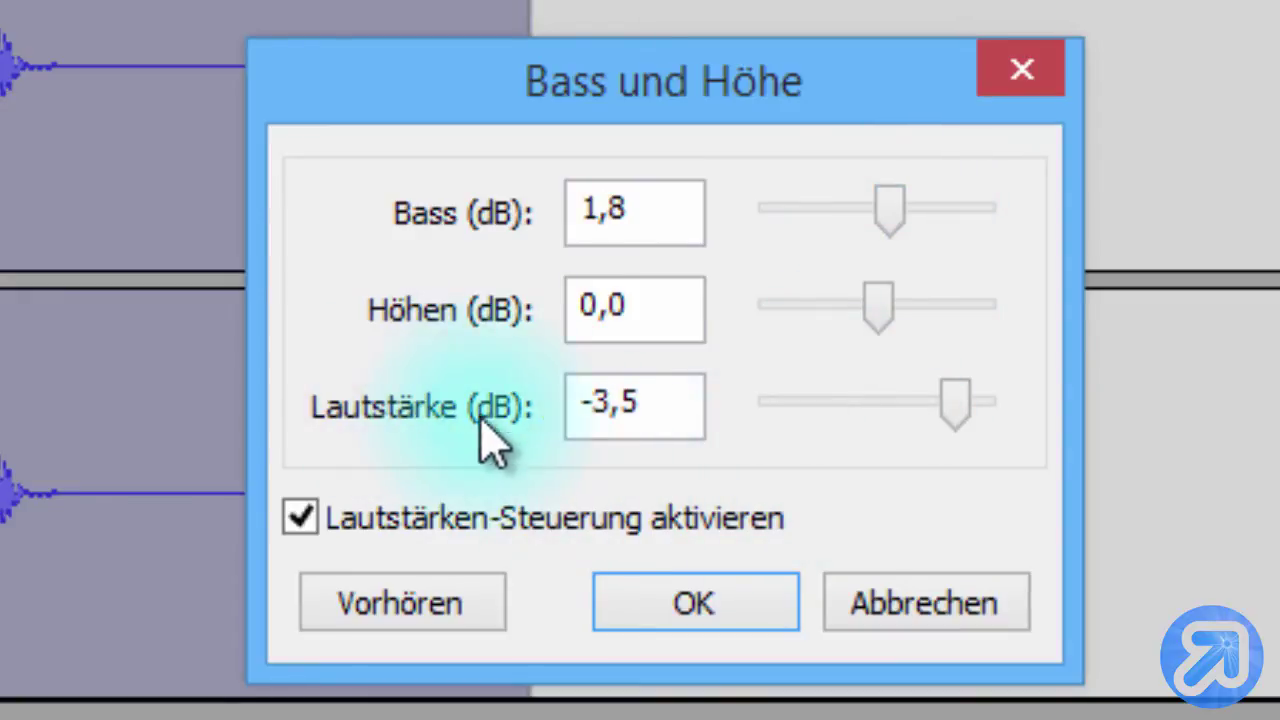
pyautogui.click(614, 412)
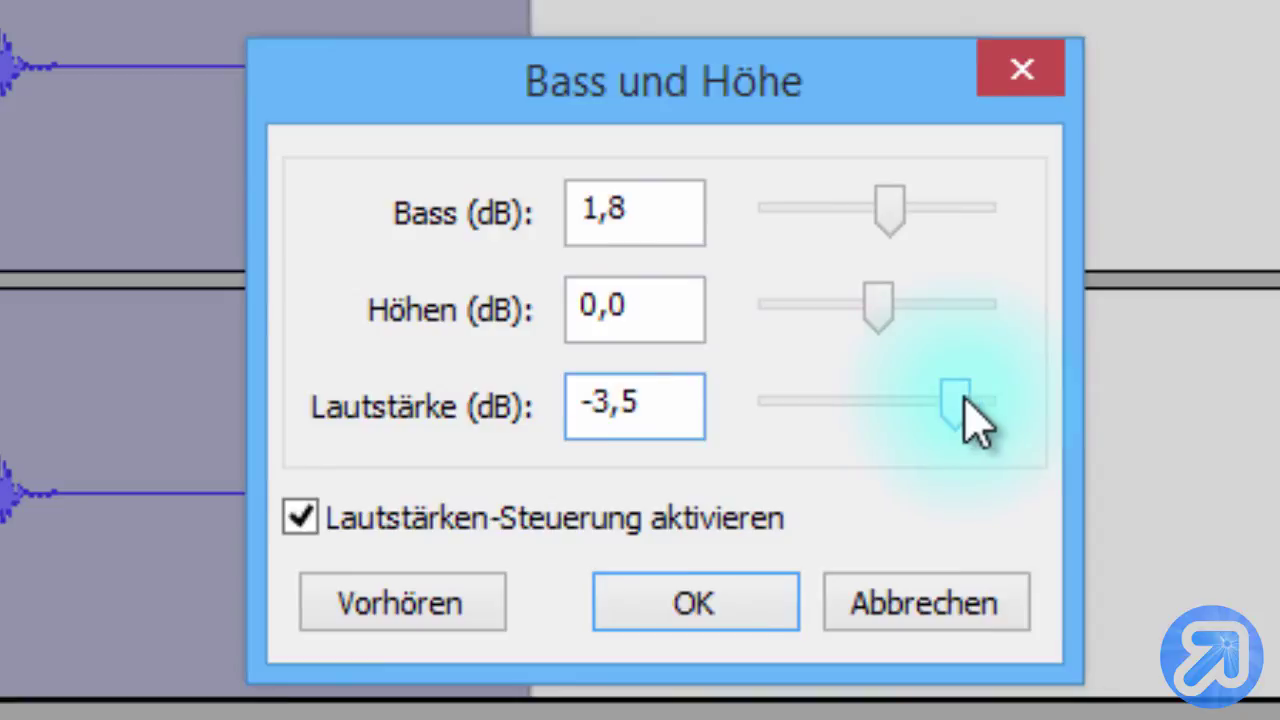
pyautogui.moveTo(974, 423); pyautogui.dragTo(948, 402)
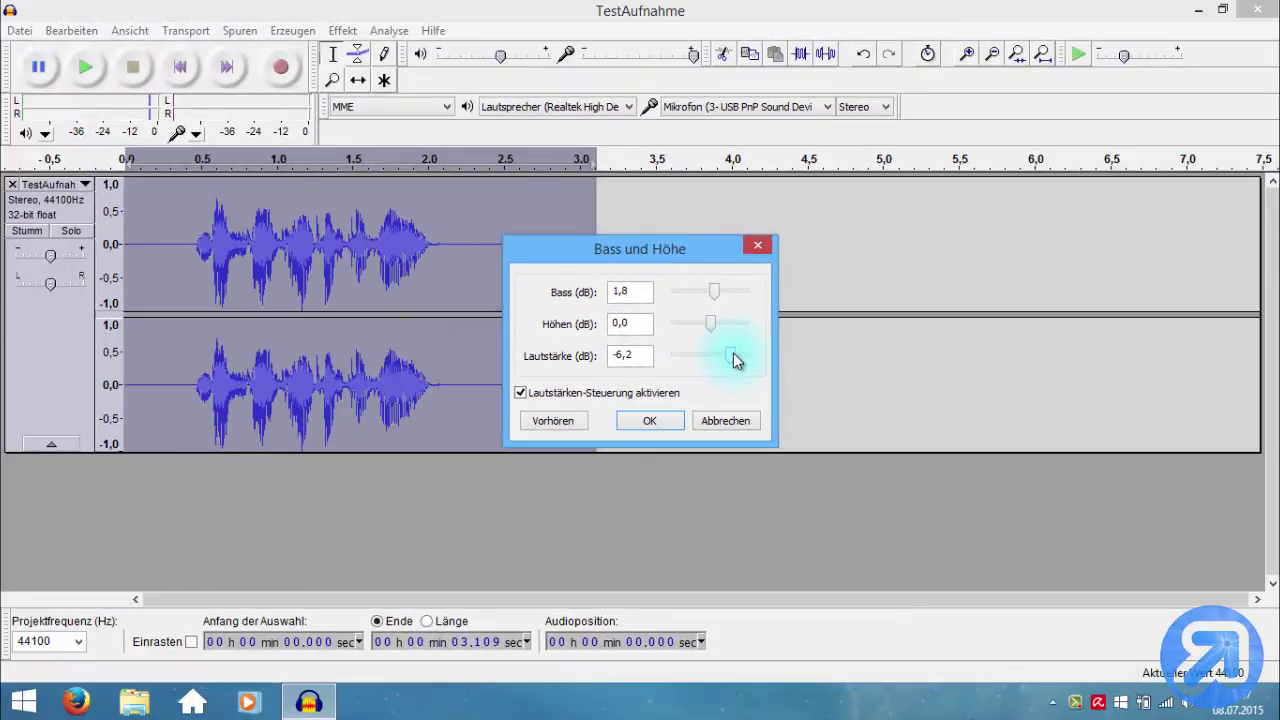
pyautogui.click(650, 420)
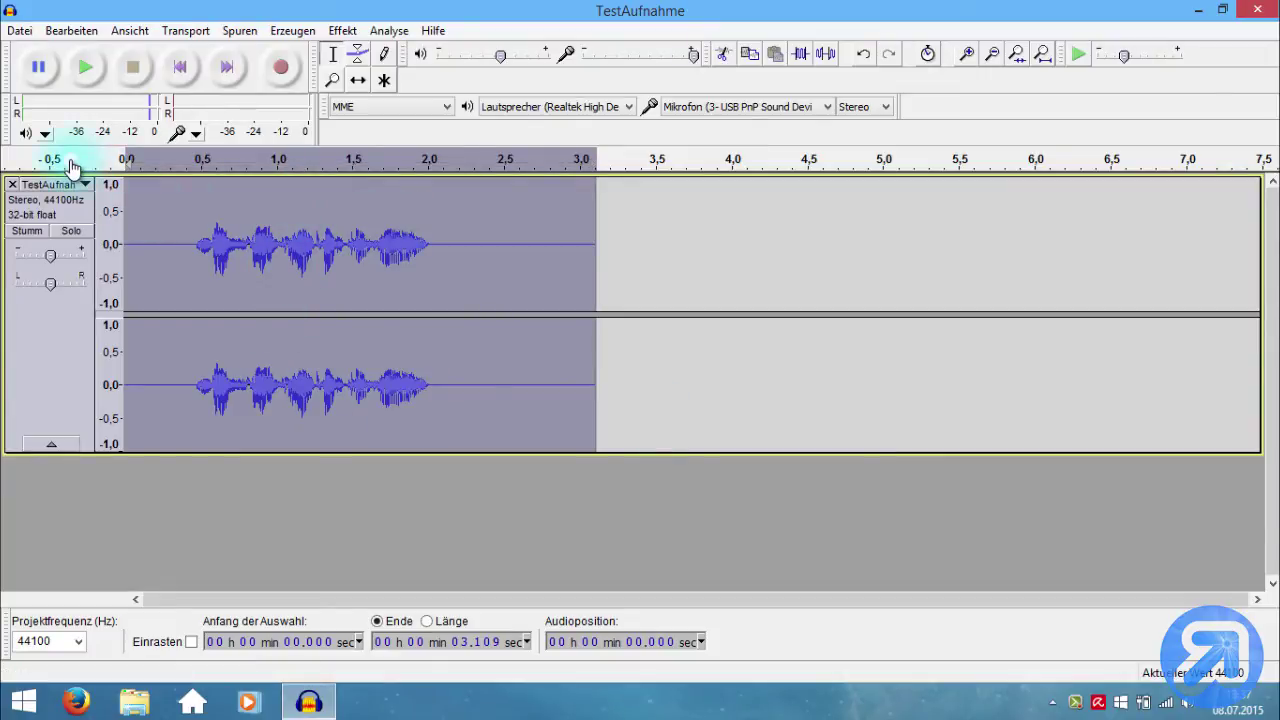
pyautogui.press('space')
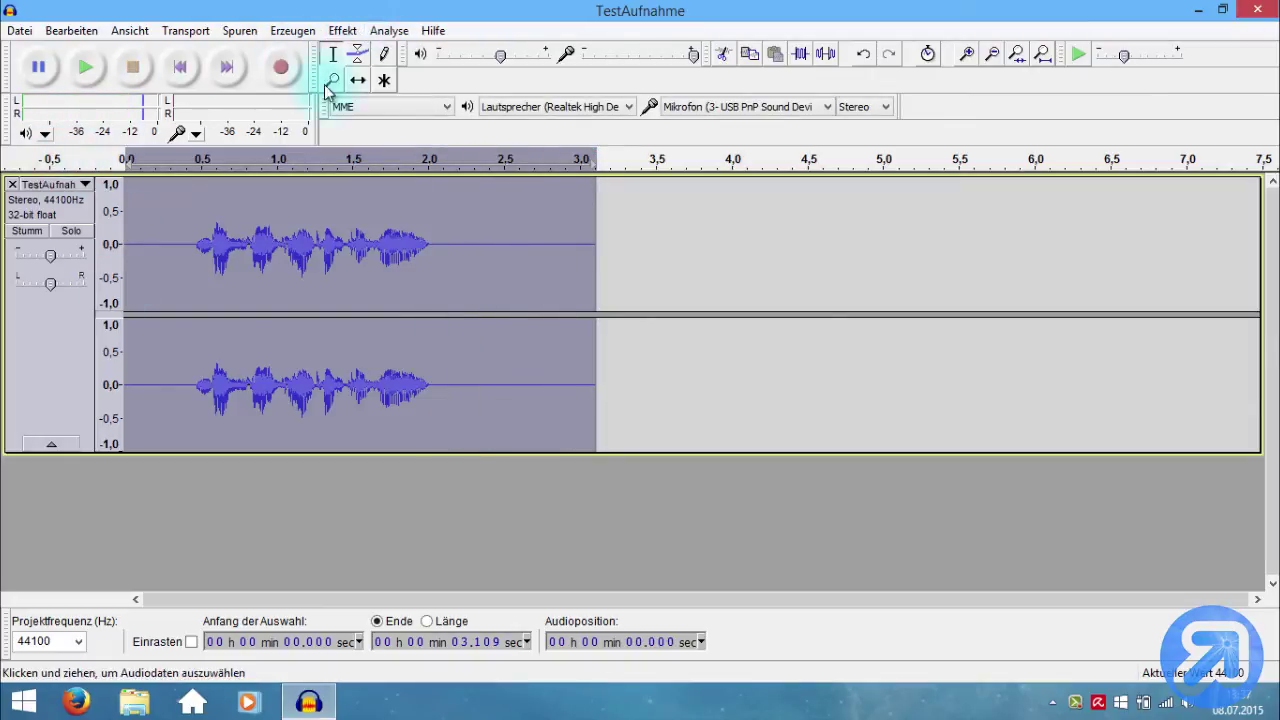
# Try normalizing the whole track to a maximum amplitude of -1,0 dB with DC offset removal, play it, and undo the normalization
pyautogui.click(343, 31)
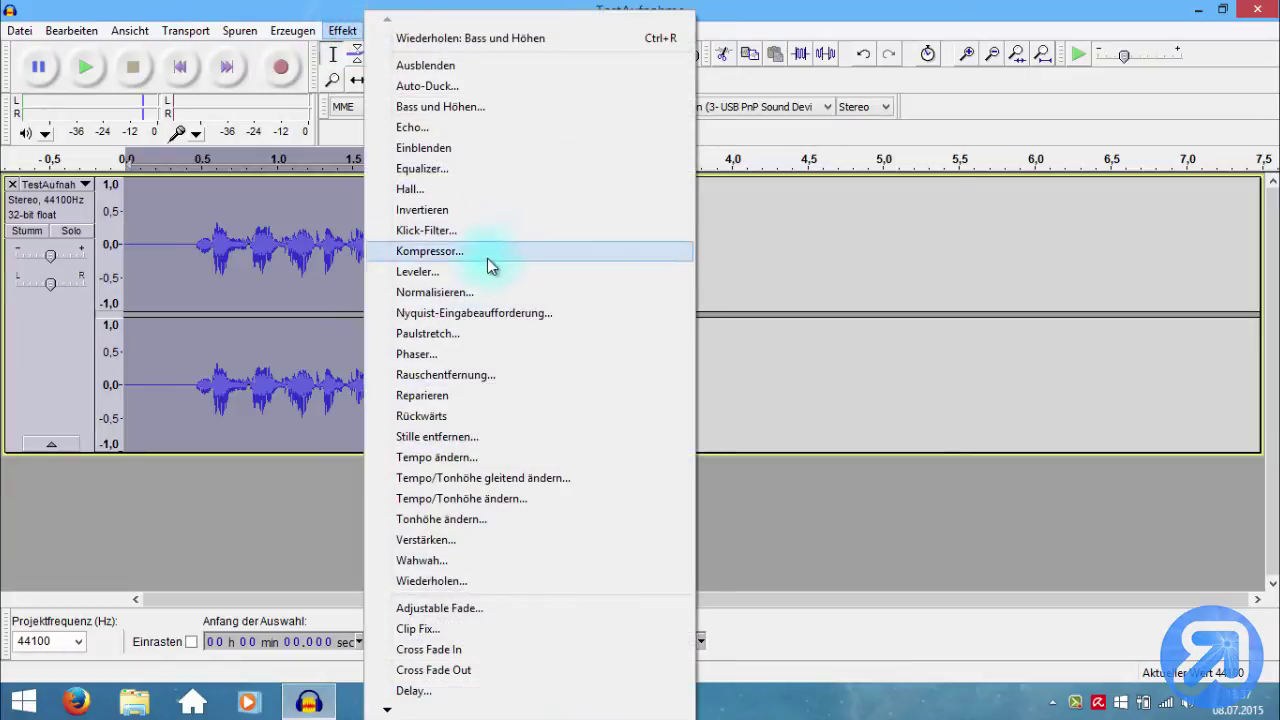
pyautogui.click(461, 293)
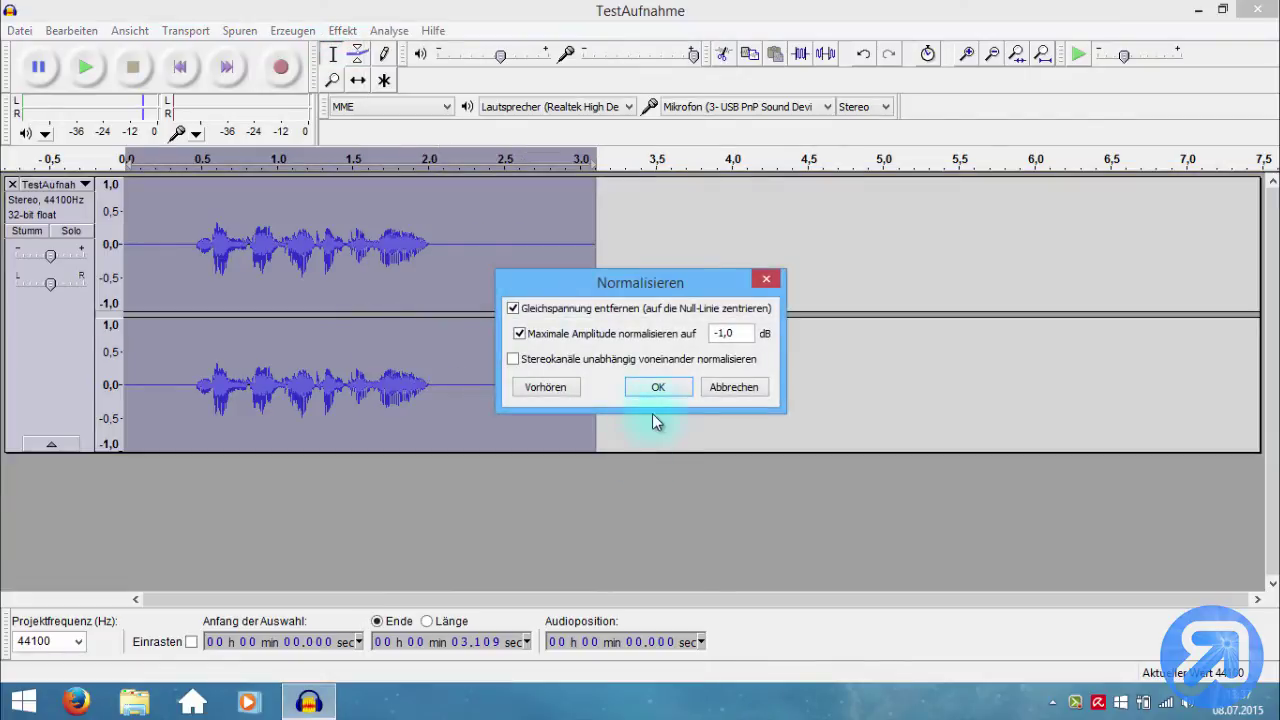
pyautogui.click(658, 387)
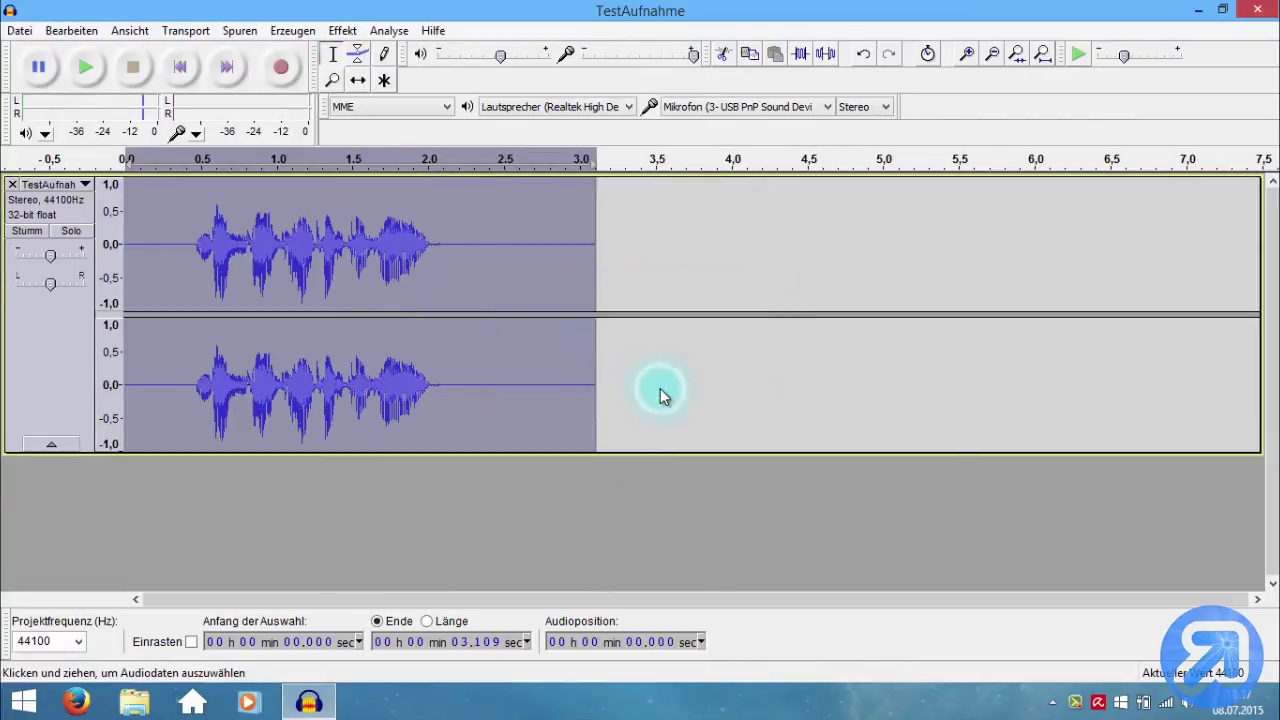
pyautogui.click(104, 165)
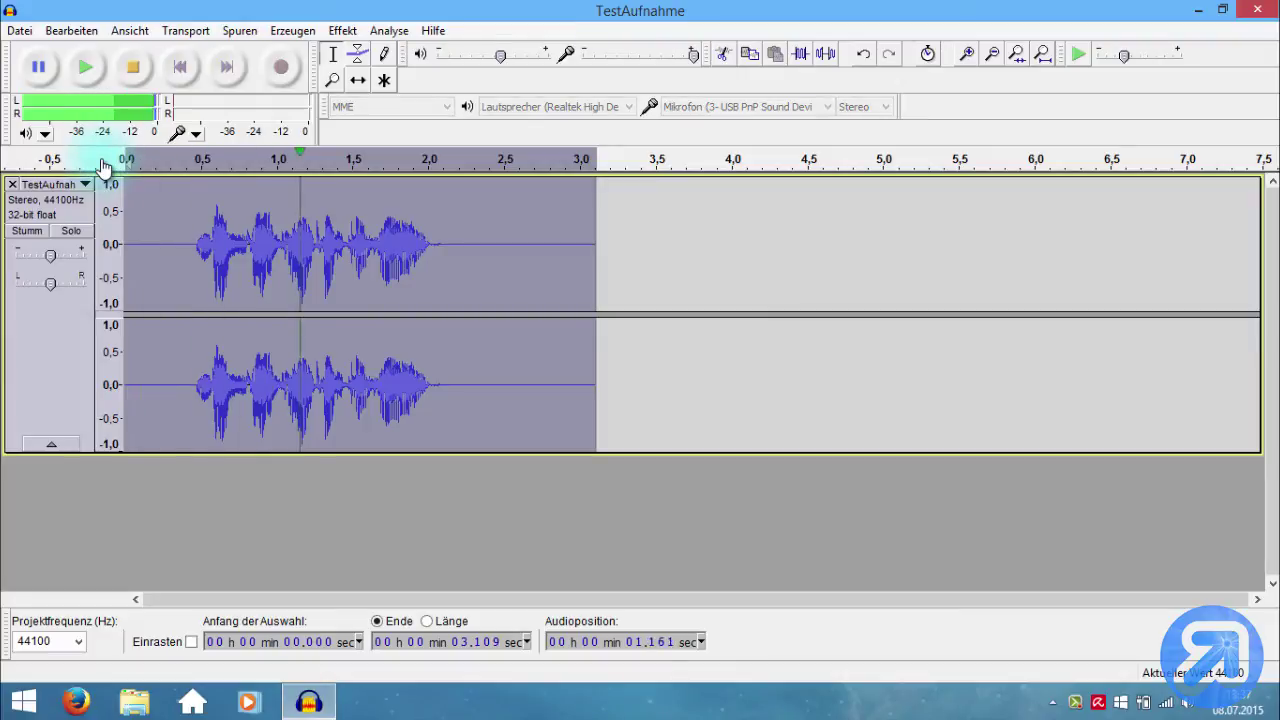
pyautogui.press('space')
pyautogui.hotkey('ctrl', 'z')
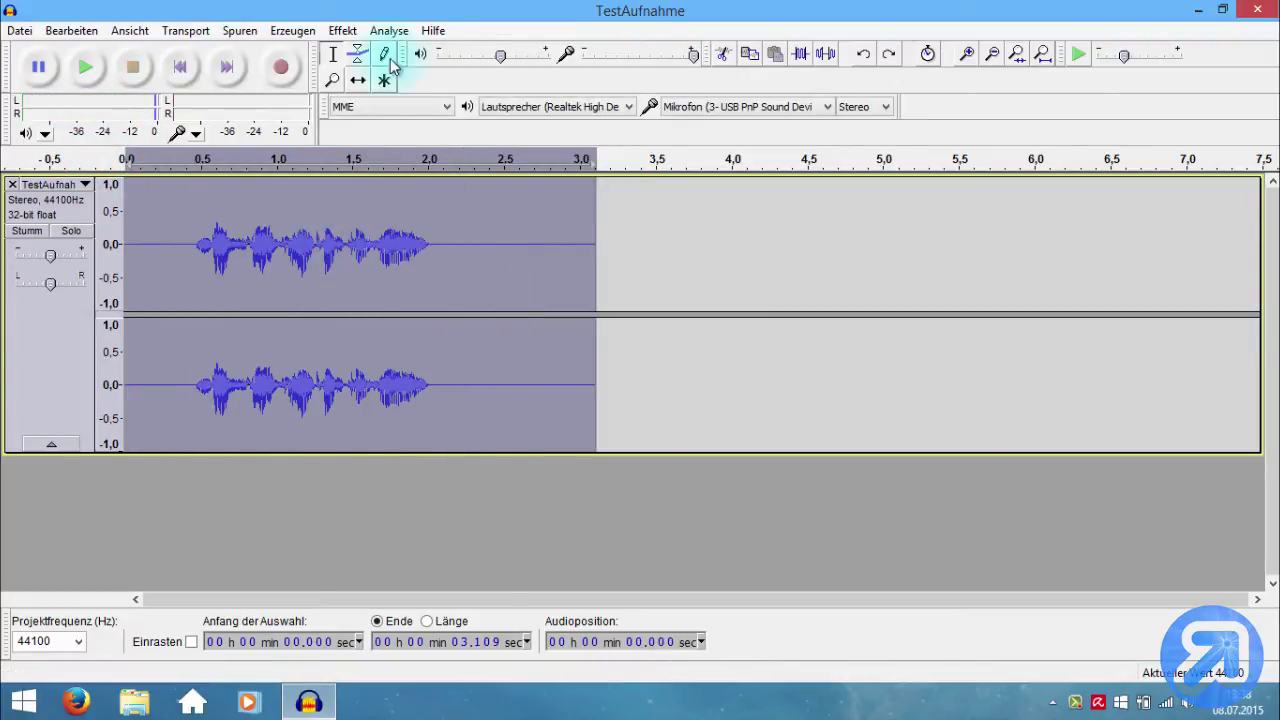
# Import the original TestAufnahme MP3 from the desktop as a second track for comparison and maximize the Audacity window again
pyautogui.doubleClick(430, 9)
pyautogui.moveTo(290, 228); pyautogui.dragTo(753, 548)
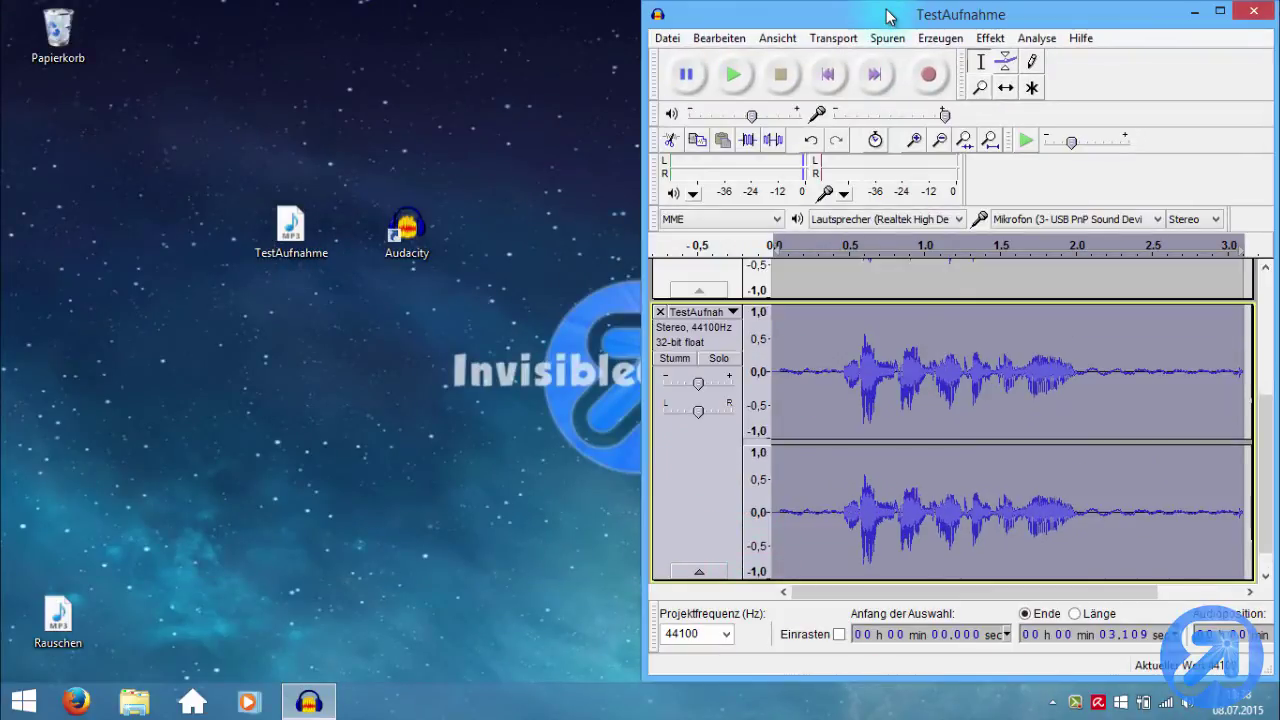
pyautogui.moveTo(889, 15); pyautogui.dragTo(844, 78)
pyautogui.doubleClick(858, 155)
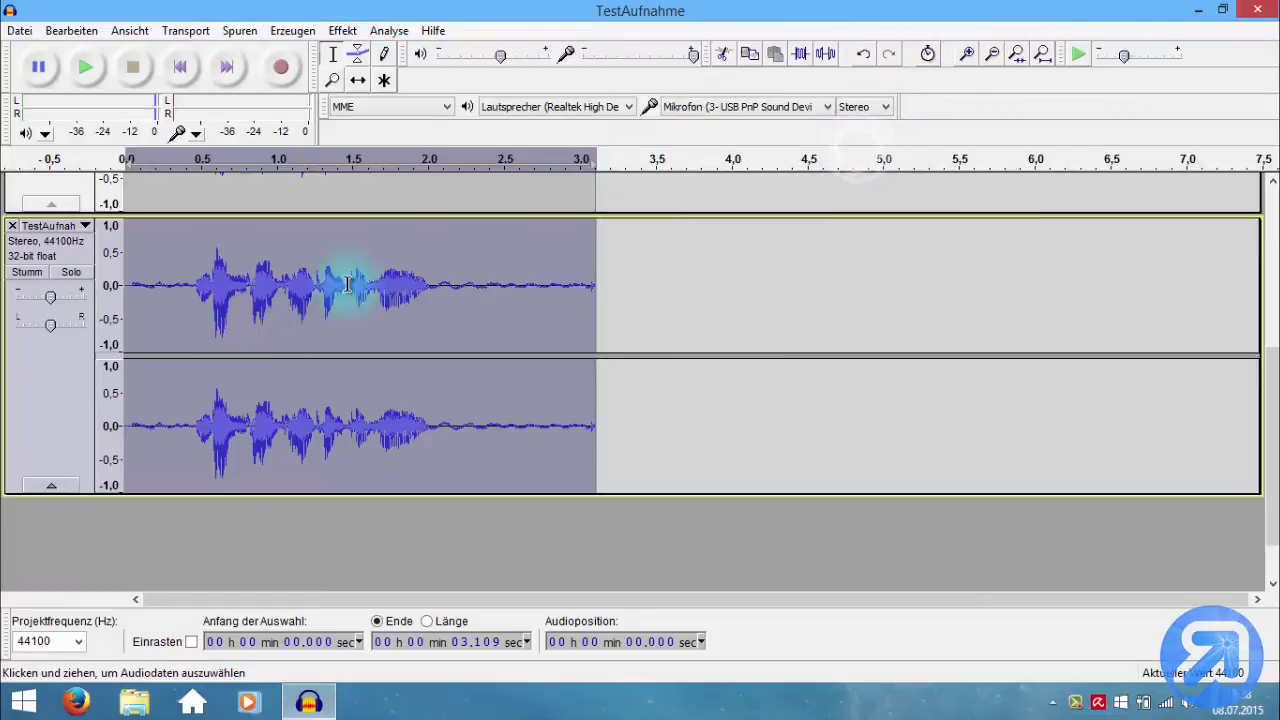
pyautogui.scroll(3, 80, 395)
pyautogui.scroll(-1, 95, 400)
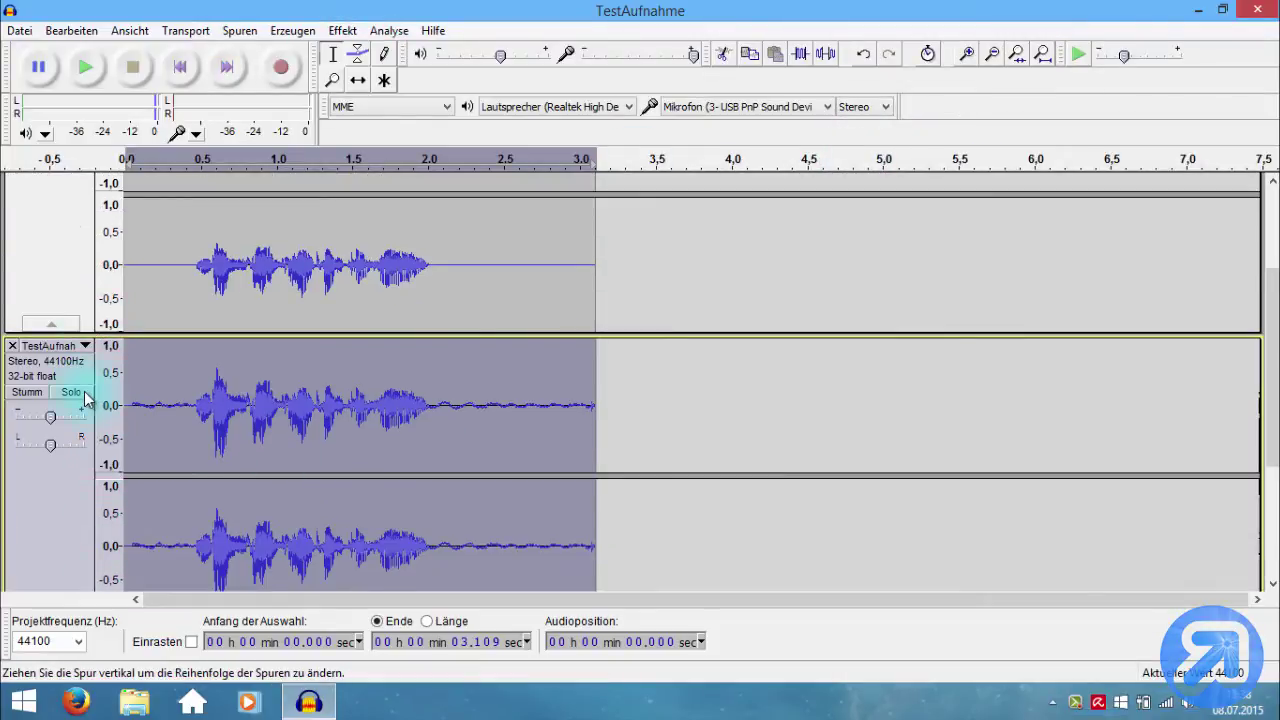
# Play the original track in solo, mute it to play the edited track alone, and remove the original from the project
pyautogui.click(80, 391)
pyautogui.click(83, 80)
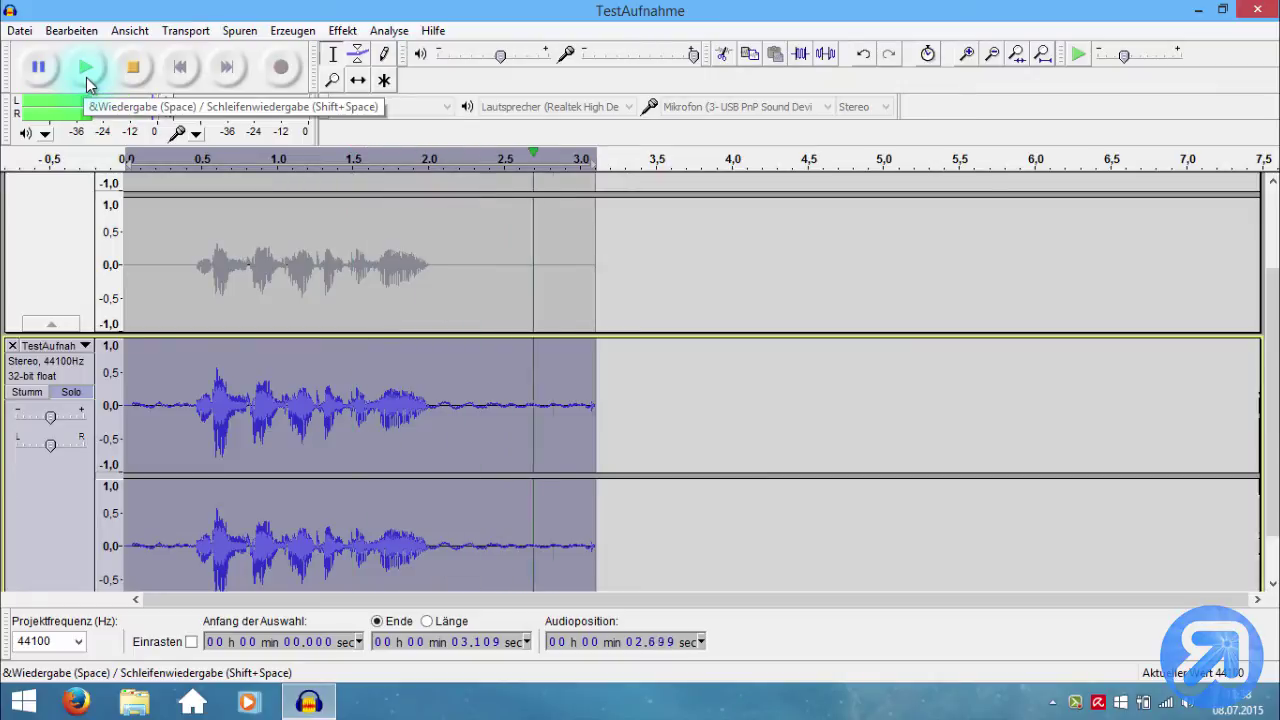
pyautogui.click(72, 391)
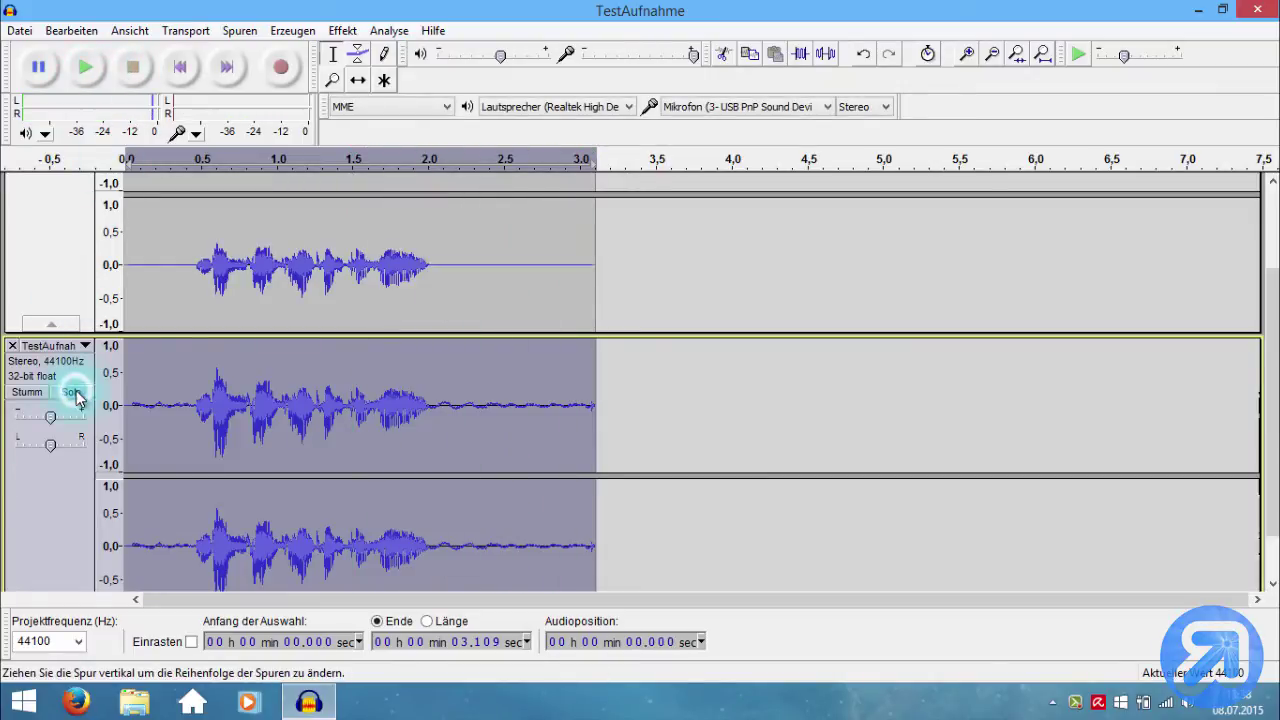
pyautogui.click(28, 391)
pyautogui.click(85, 68)
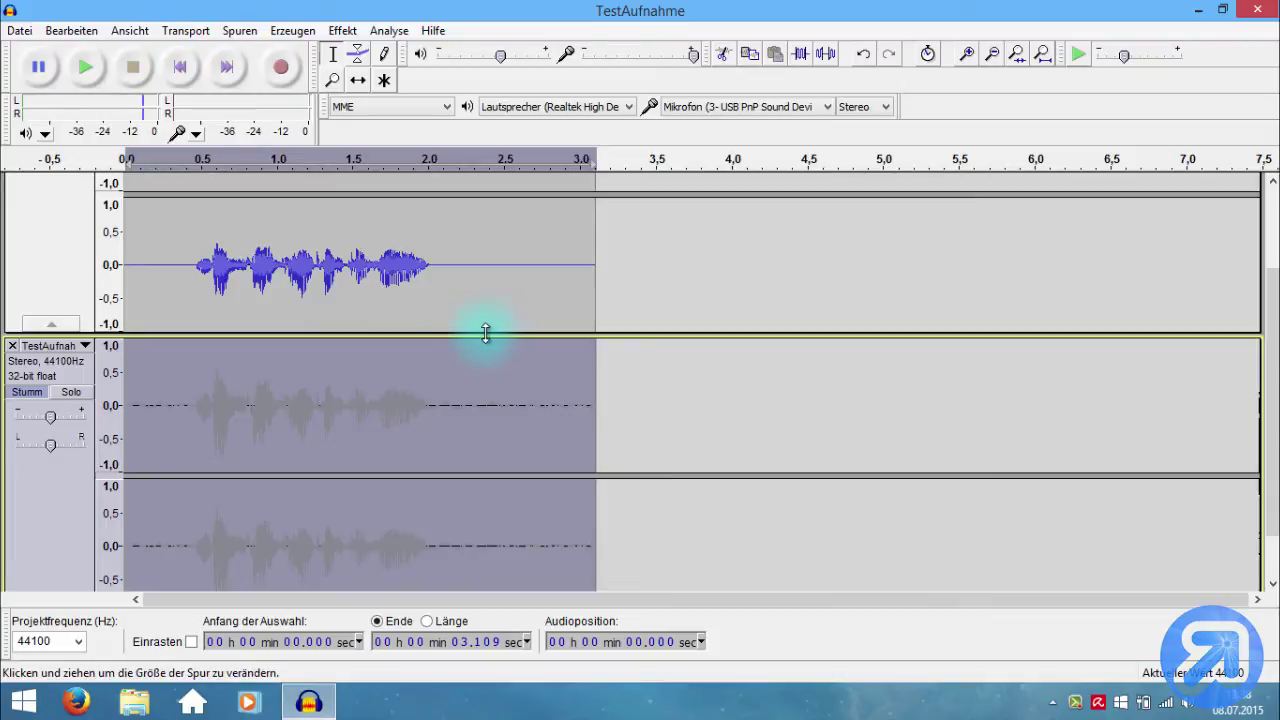
pyautogui.click(12, 345)
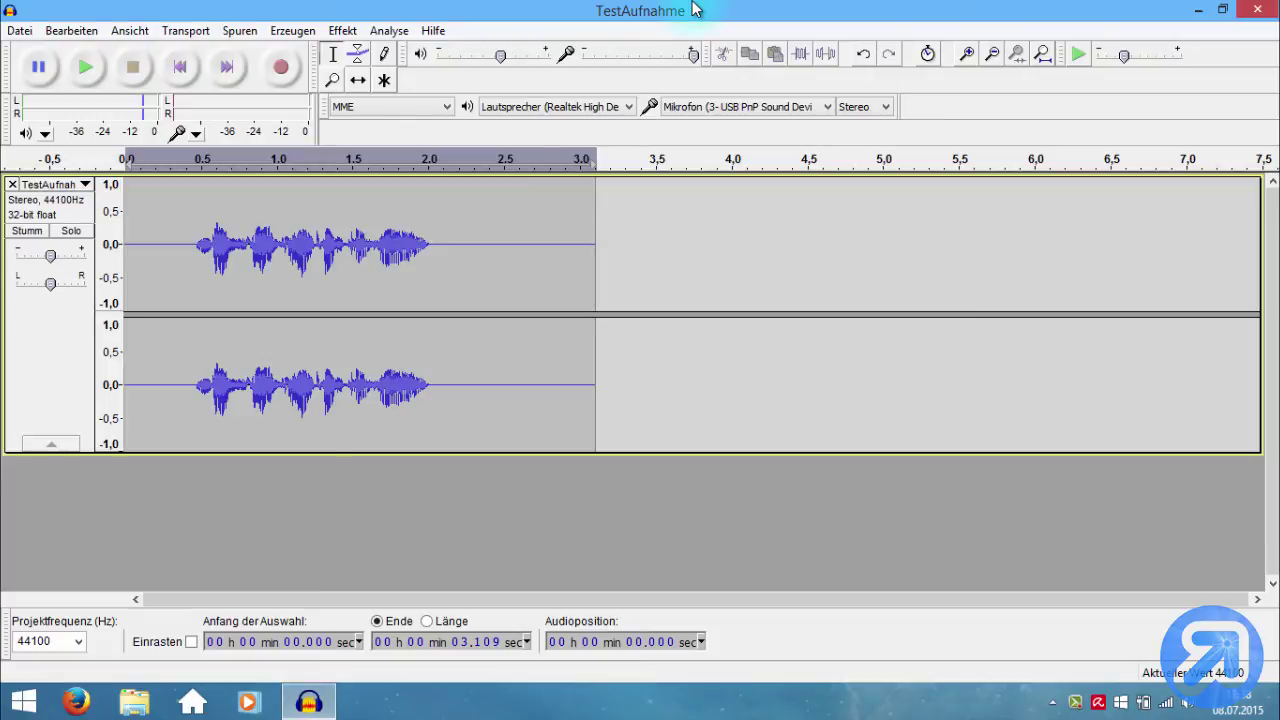
# Remove the edited track and import the original TestAufnahme MP3 from the desktop into the emptied project
pyautogui.click(12, 184)
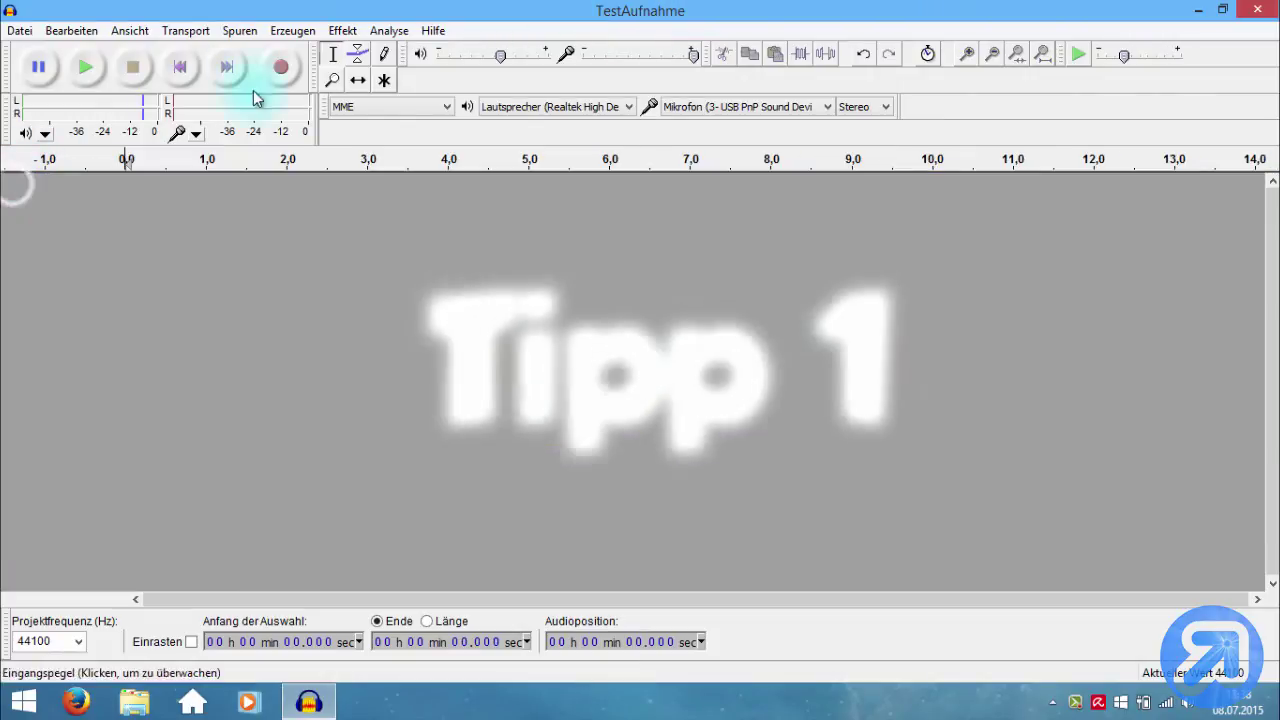
pyautogui.press('super+Down')
pyautogui.press('super+Right')
pyautogui.moveTo(260, 232); pyautogui.dragTo(855, 376)
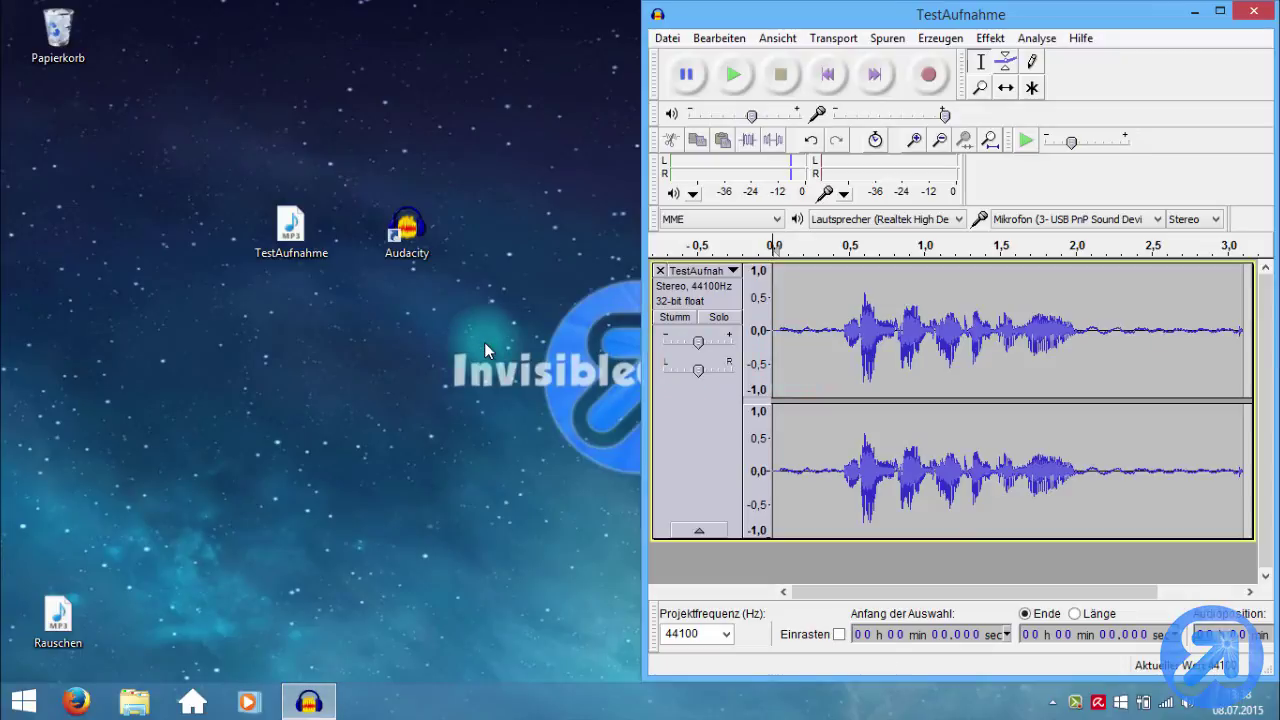
pyautogui.click(392, 390)
pyautogui.click(860, 466)
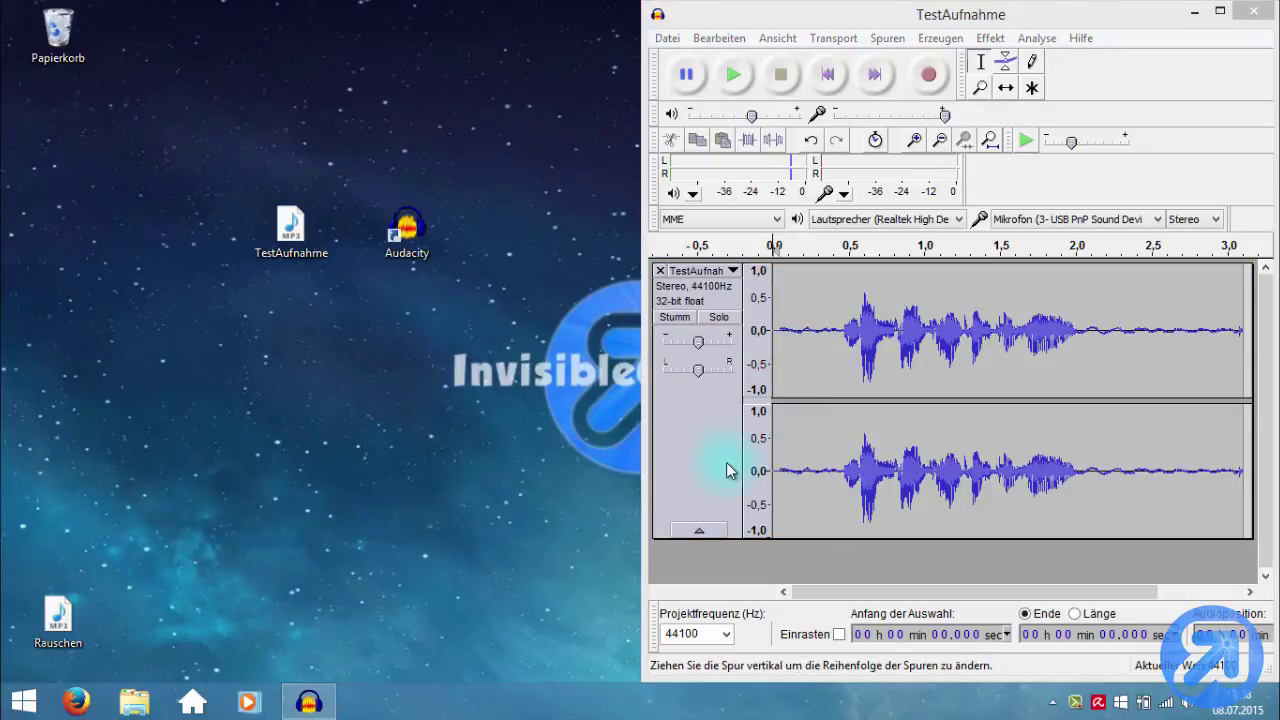
pyautogui.click(824, 388)
# Import the Rauschen MP3 from the desktop as a second track and restore the maximized Audacity window
pyautogui.click(58, 615)
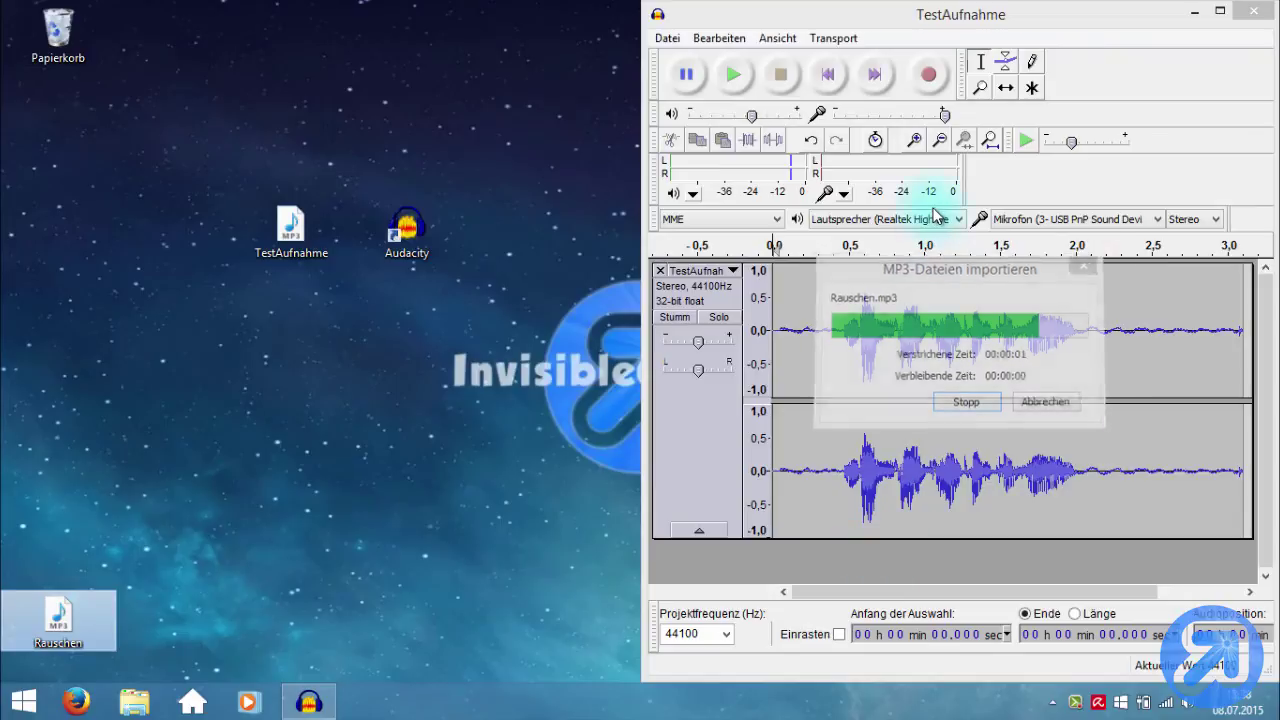
pyautogui.moveTo(940, 25); pyautogui.dragTo(914, 129)
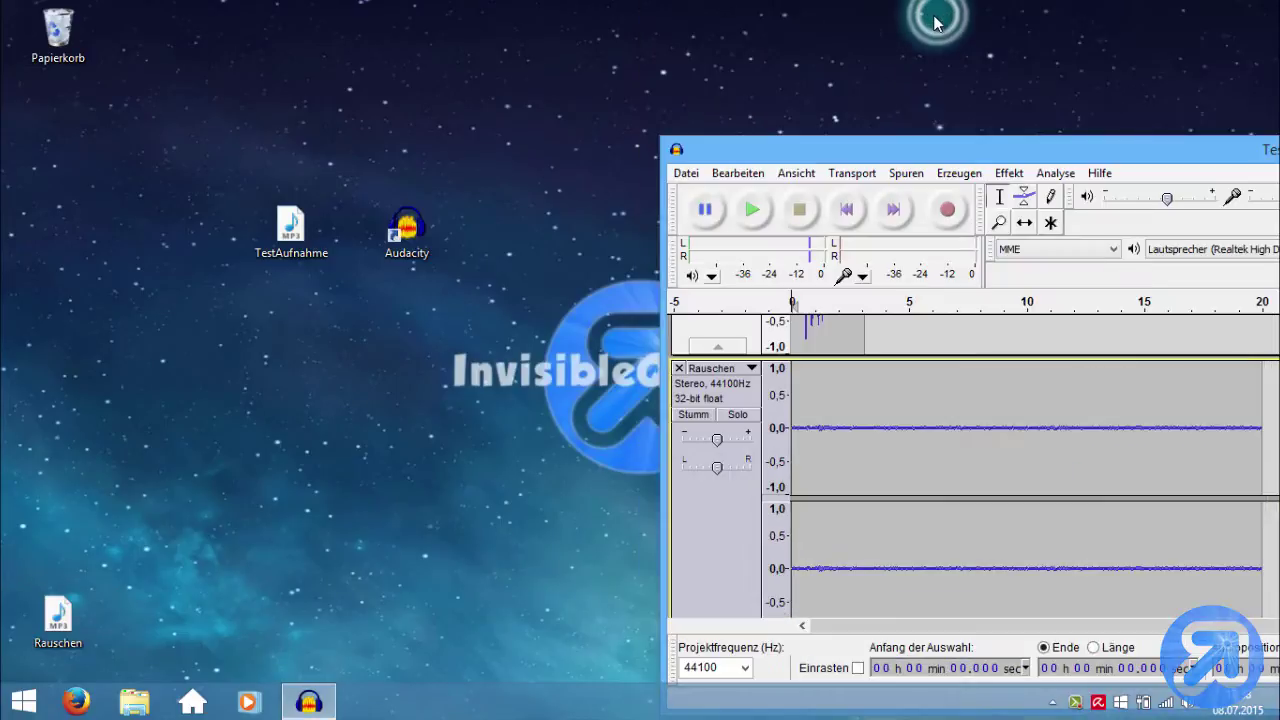
pyautogui.doubleClick(916, 147)
pyautogui.scroll(5, 472, 371)
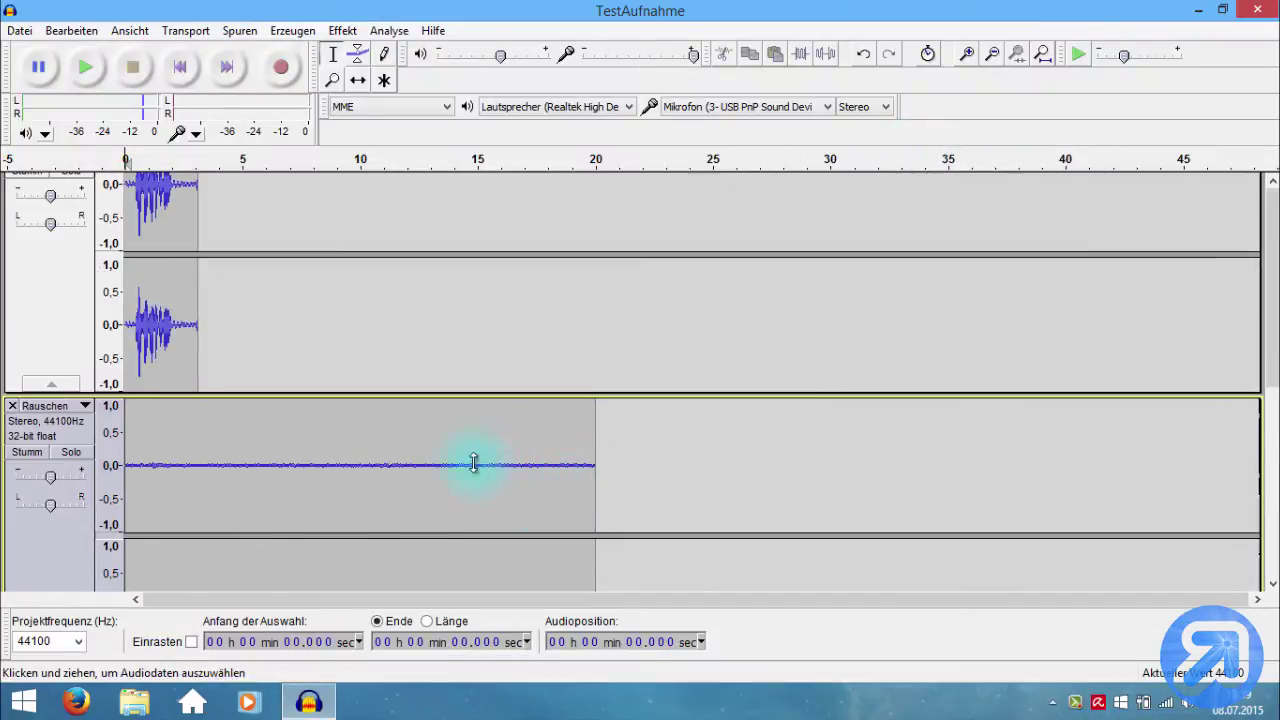
# Capture a noise profile from the entire Rauschen track and remove that track from the project
pyautogui.scroll(-5, 211, 384)
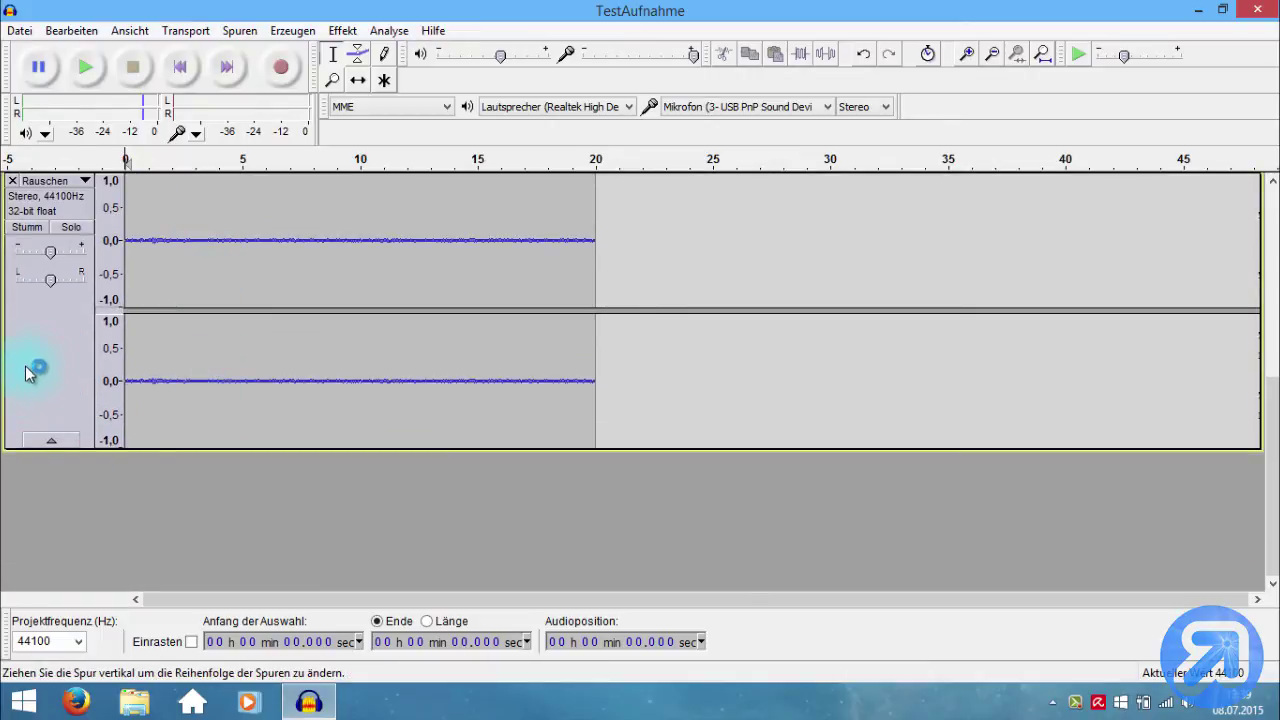
pyautogui.click(43, 340)
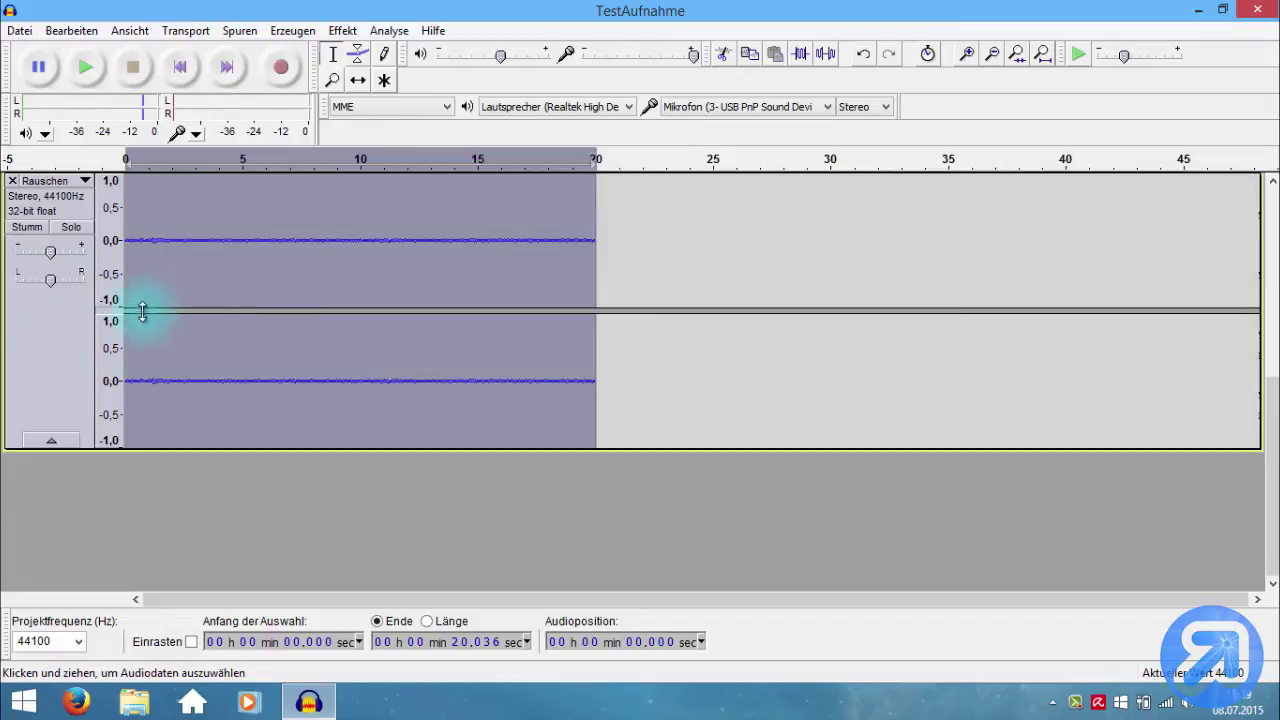
pyautogui.click(50, 345)
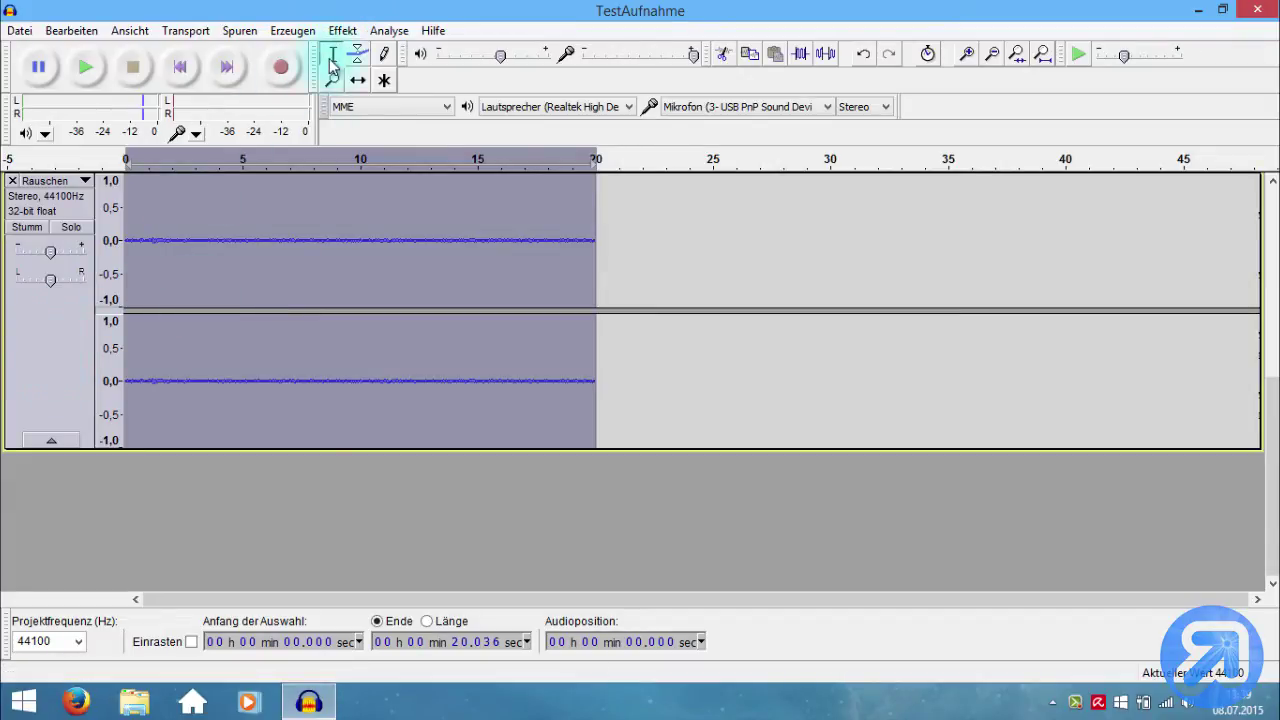
pyautogui.click(342, 30)
pyautogui.click(448, 374)
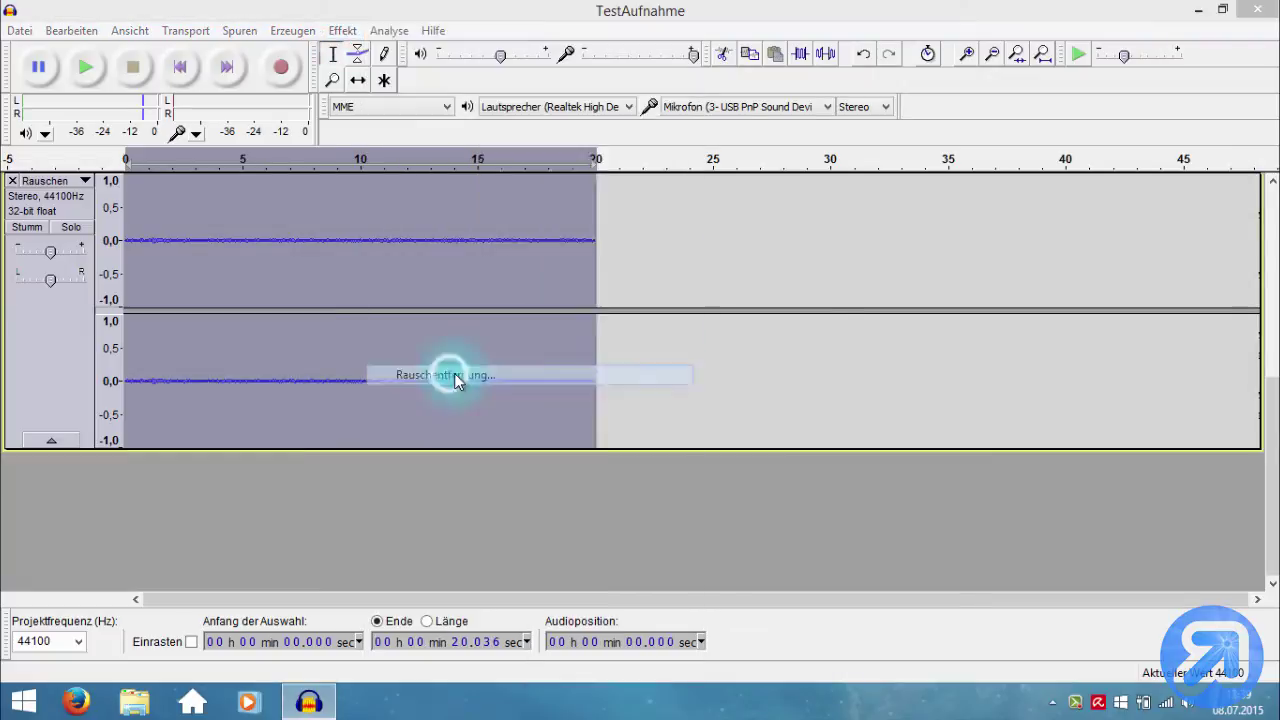
pyautogui.click(622, 227)
pyautogui.scroll(2, 586, 300)
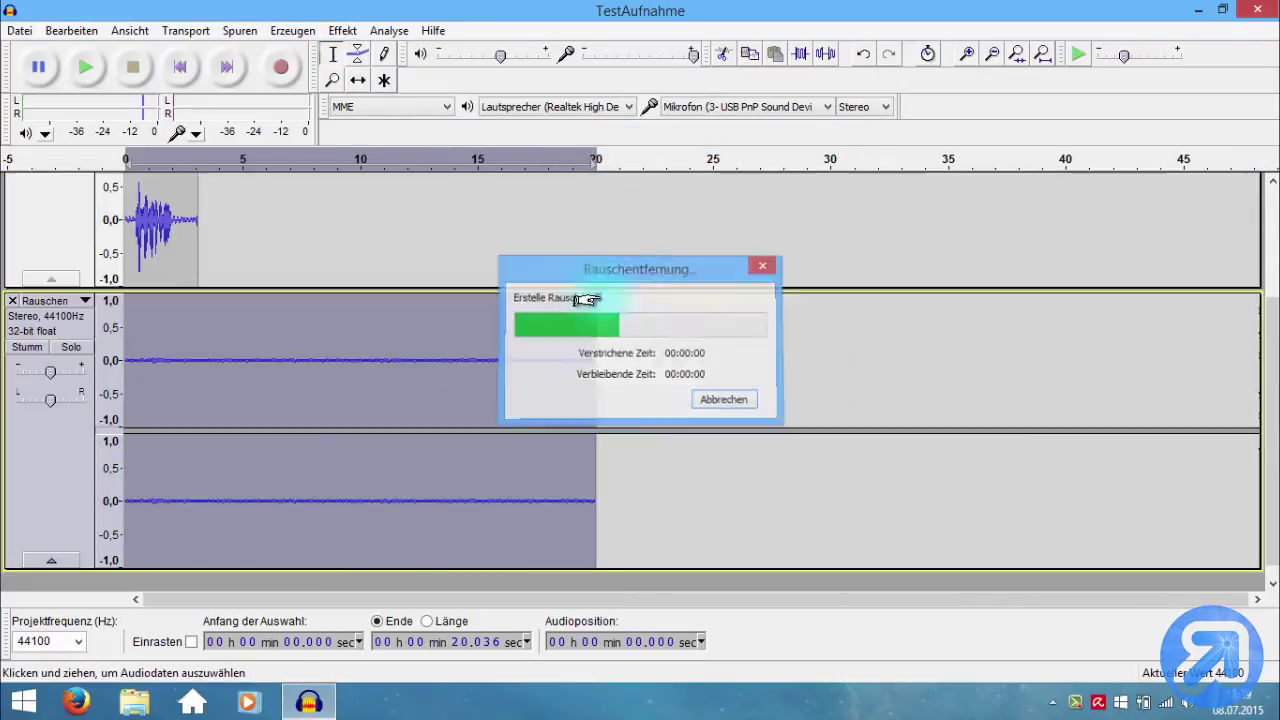
pyautogui.click(10, 300)
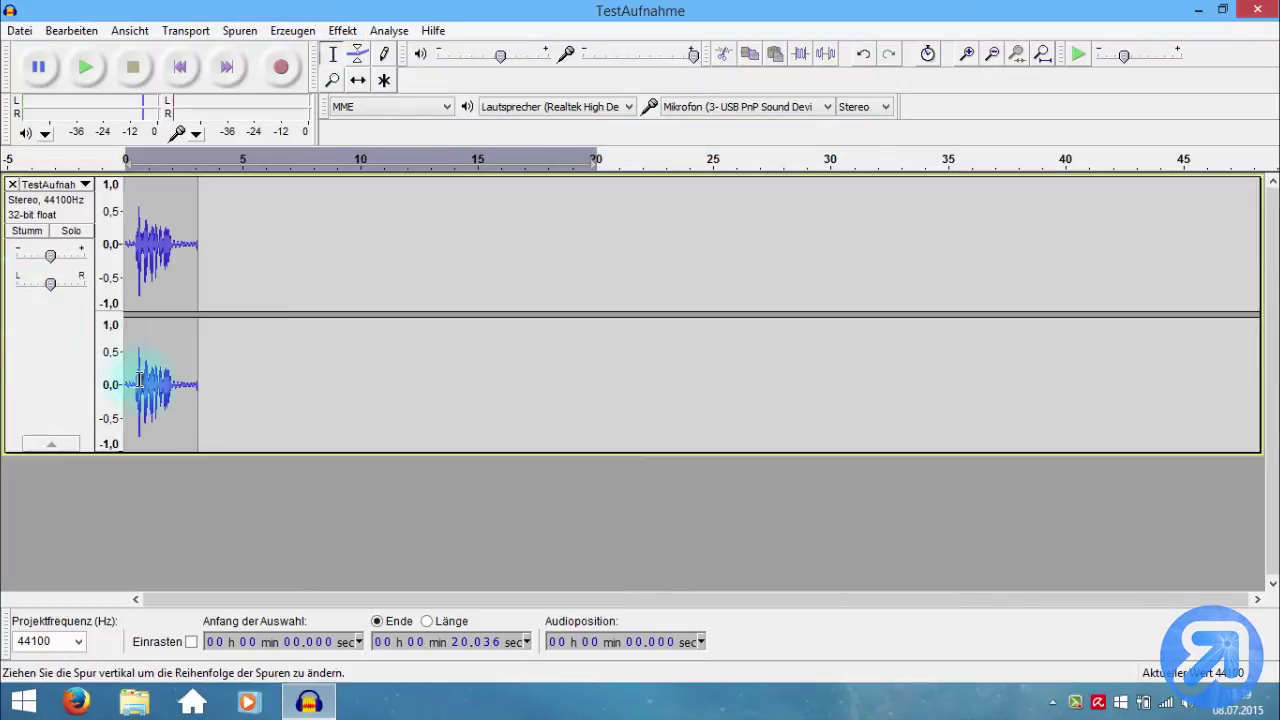
# Apply noise removal to the entire TestAufnahme track with 24 dB reduction, 0,00 dB sensitivity, 150 Hz frequency smoothing and 0,15 s attack/decay
pyautogui.keyDown('ctrl'); pyautogui.scroll(2, 203, 390); pyautogui.keyUp('ctrl')
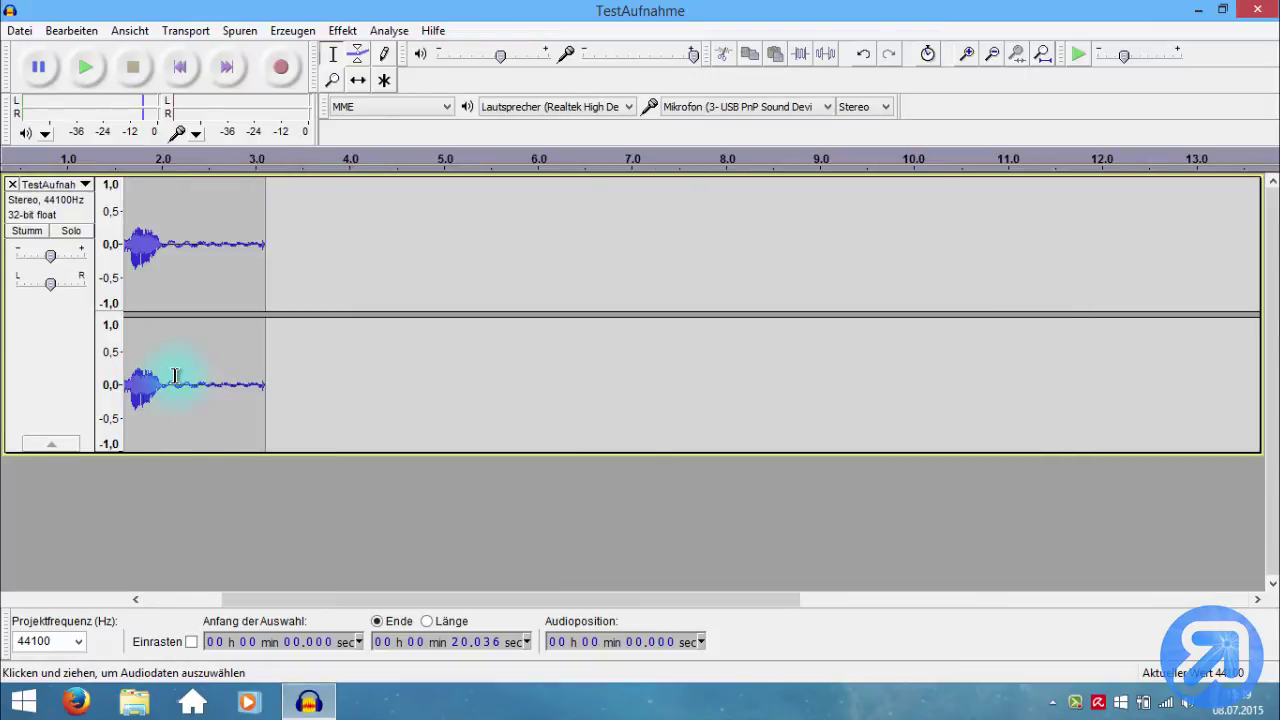
pyautogui.moveTo(325, 591); pyautogui.dragTo(200, 600)
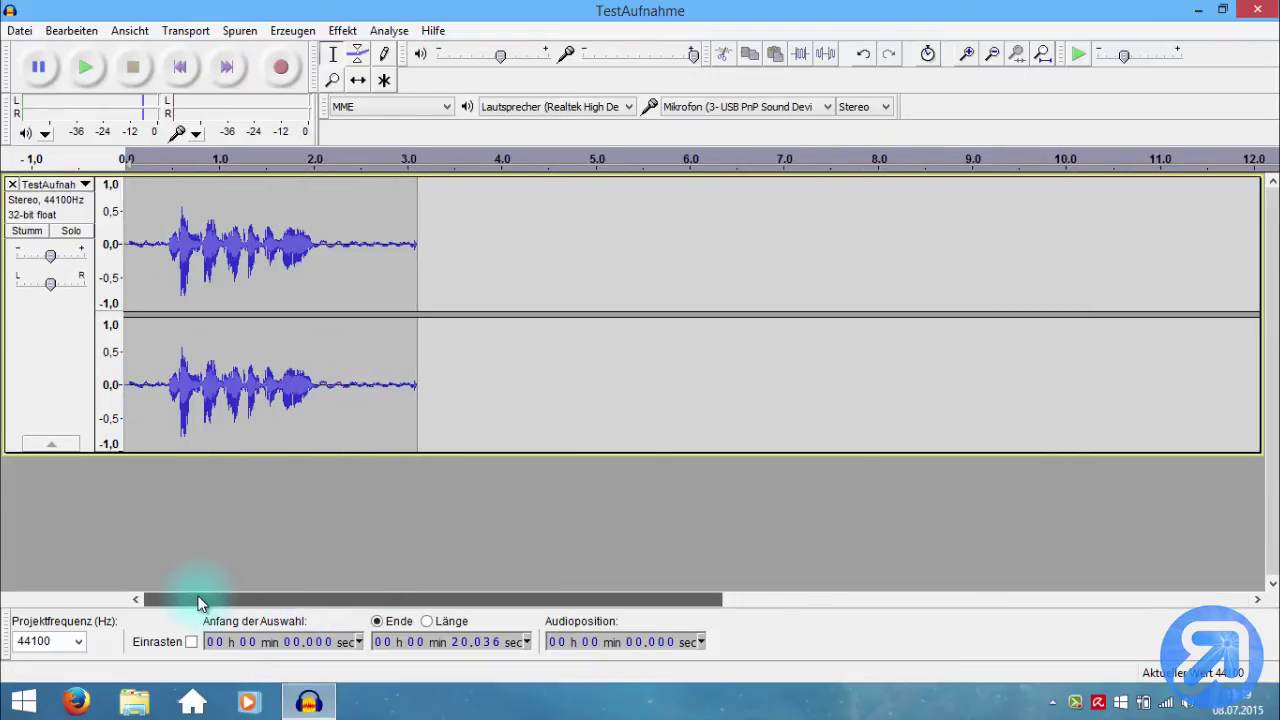
pyautogui.click(44, 346)
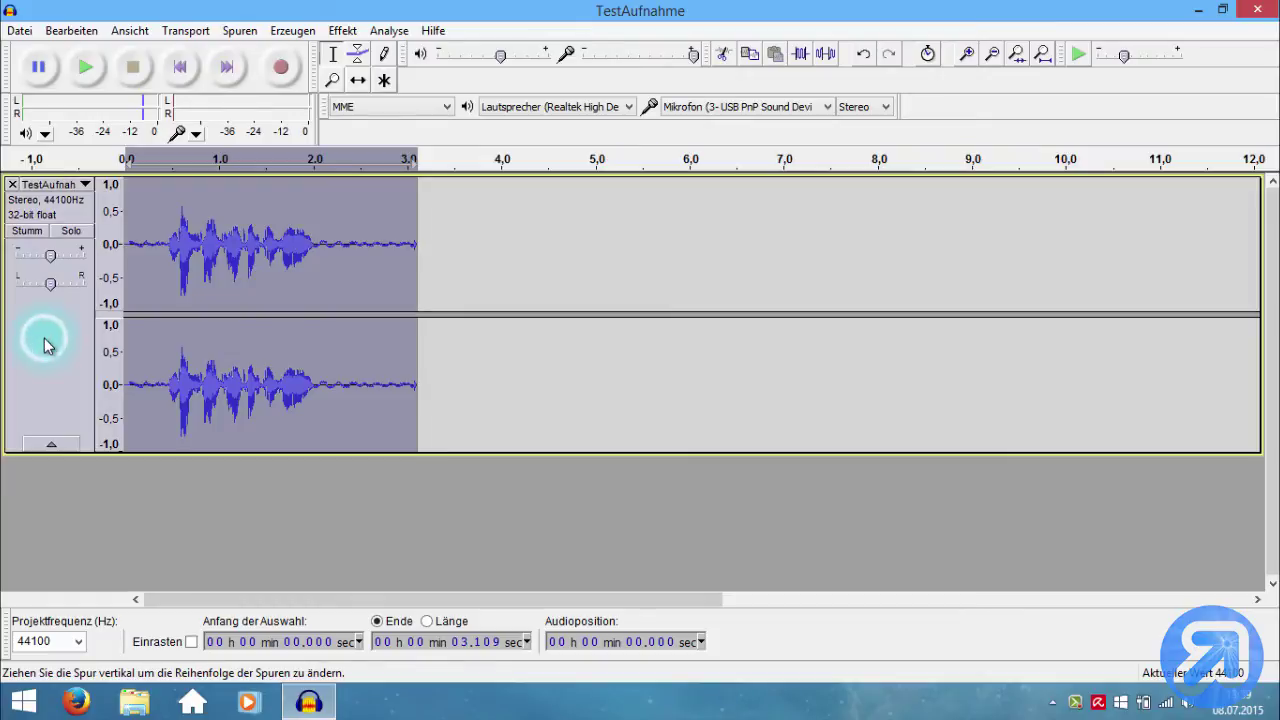
pyautogui.click(343, 31)
pyautogui.click(480, 372)
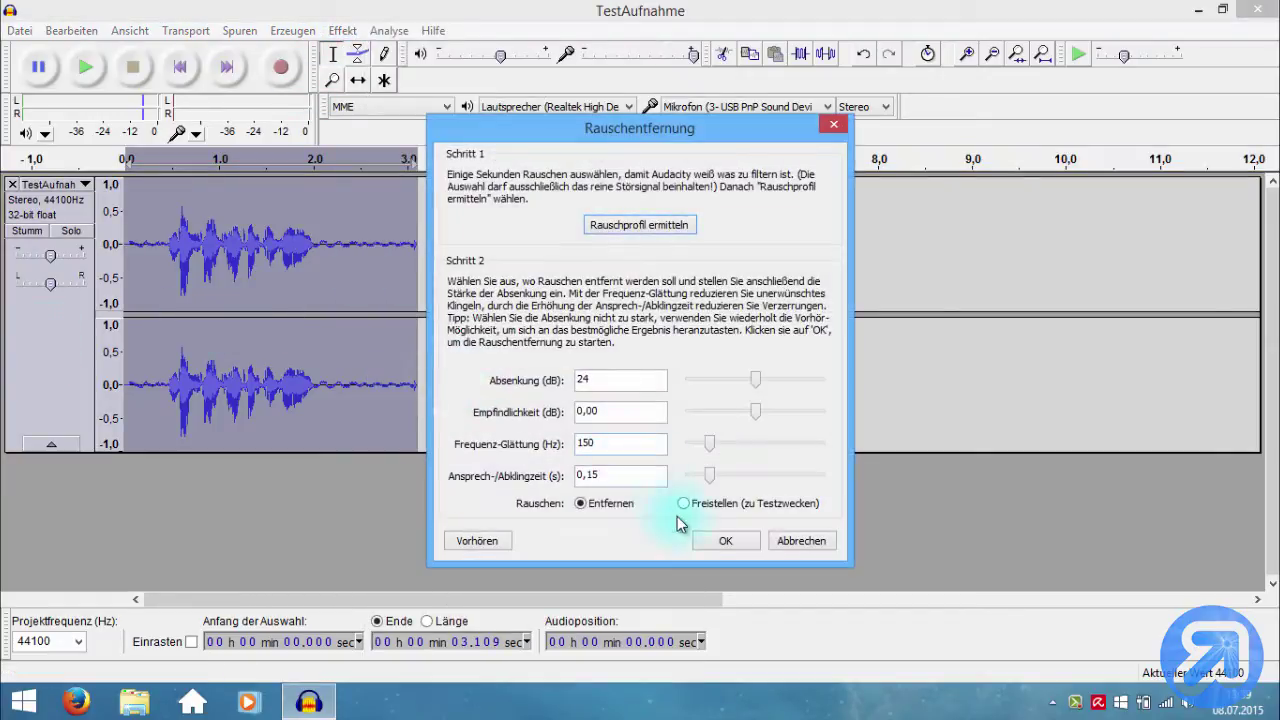
pyautogui.click(740, 544)
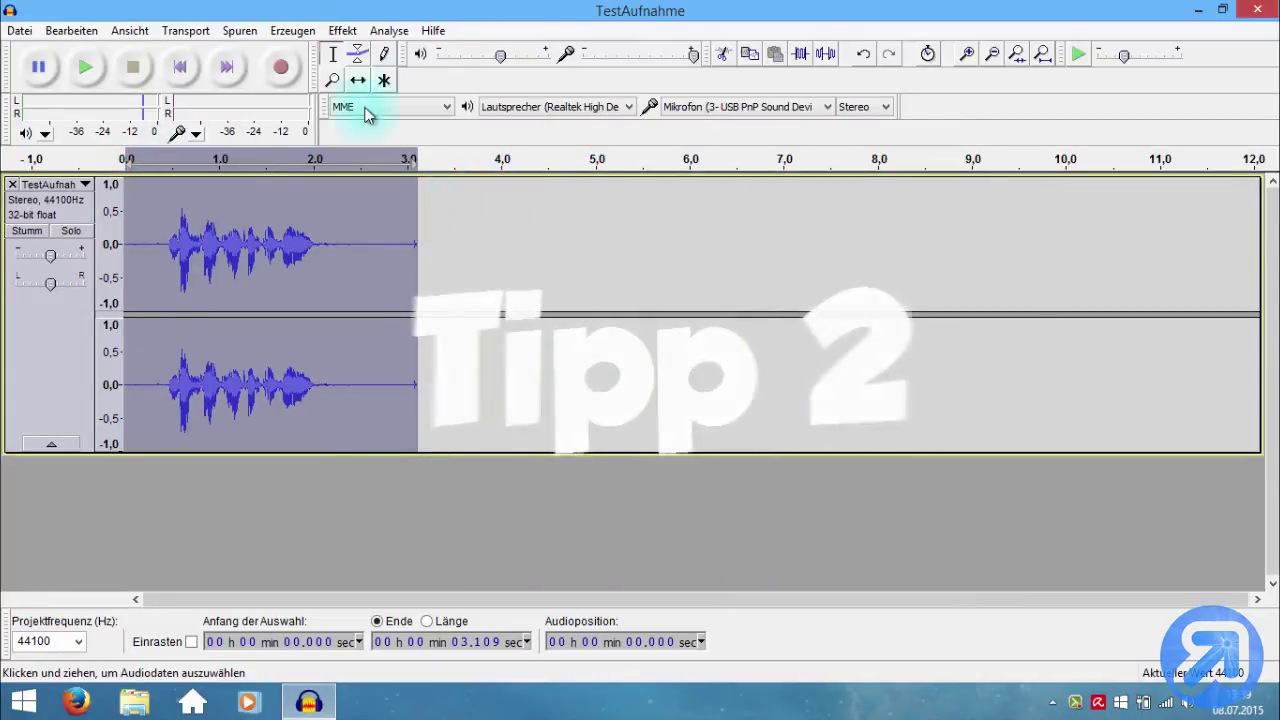
# Un-maximize the Audacity window, then move and resize it to uncover the audio files on the desktop
pyautogui.doubleClick(354, 9)
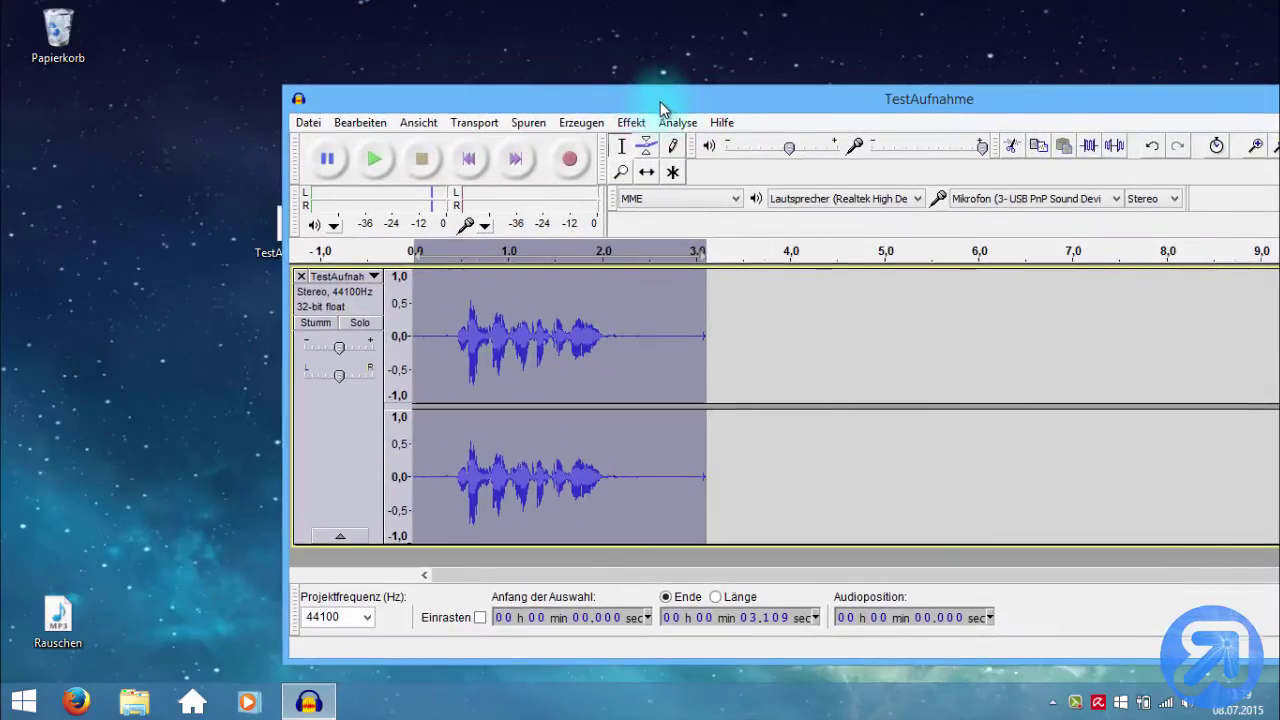
pyautogui.moveTo(660, 101); pyautogui.dragTo(1279, 200)
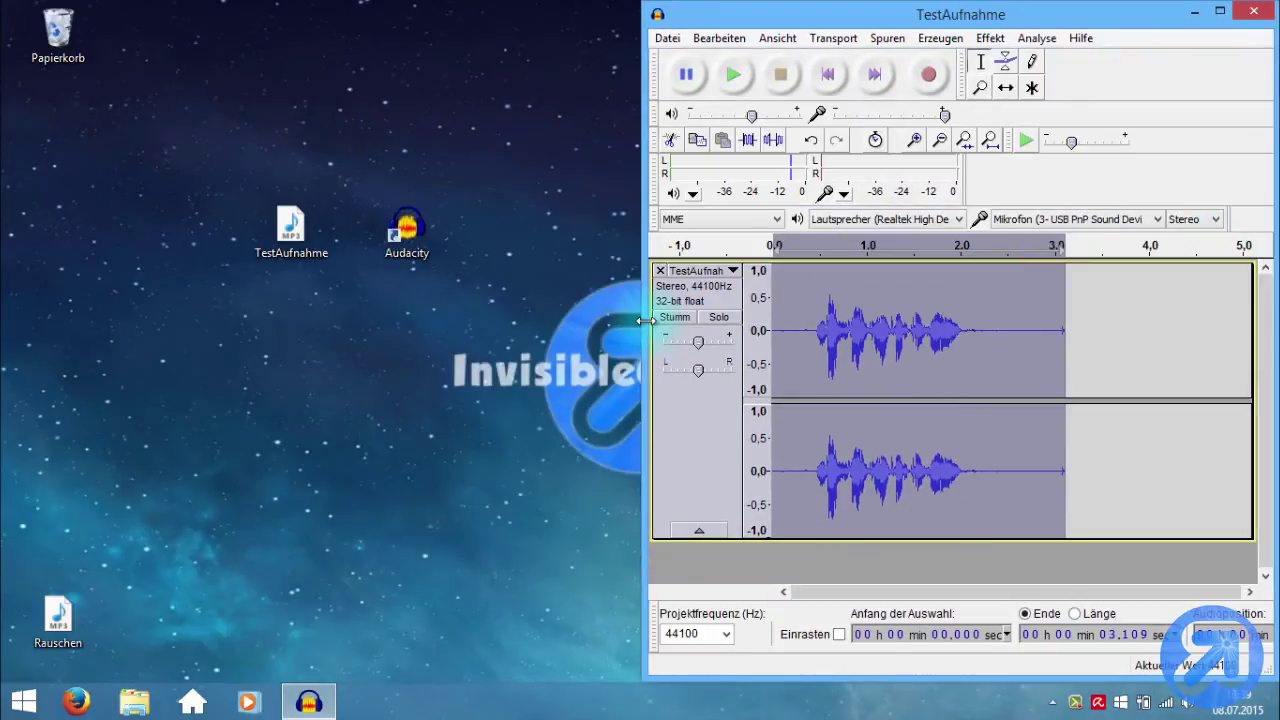
pyautogui.moveTo(645, 320); pyautogui.dragTo(460, 332)
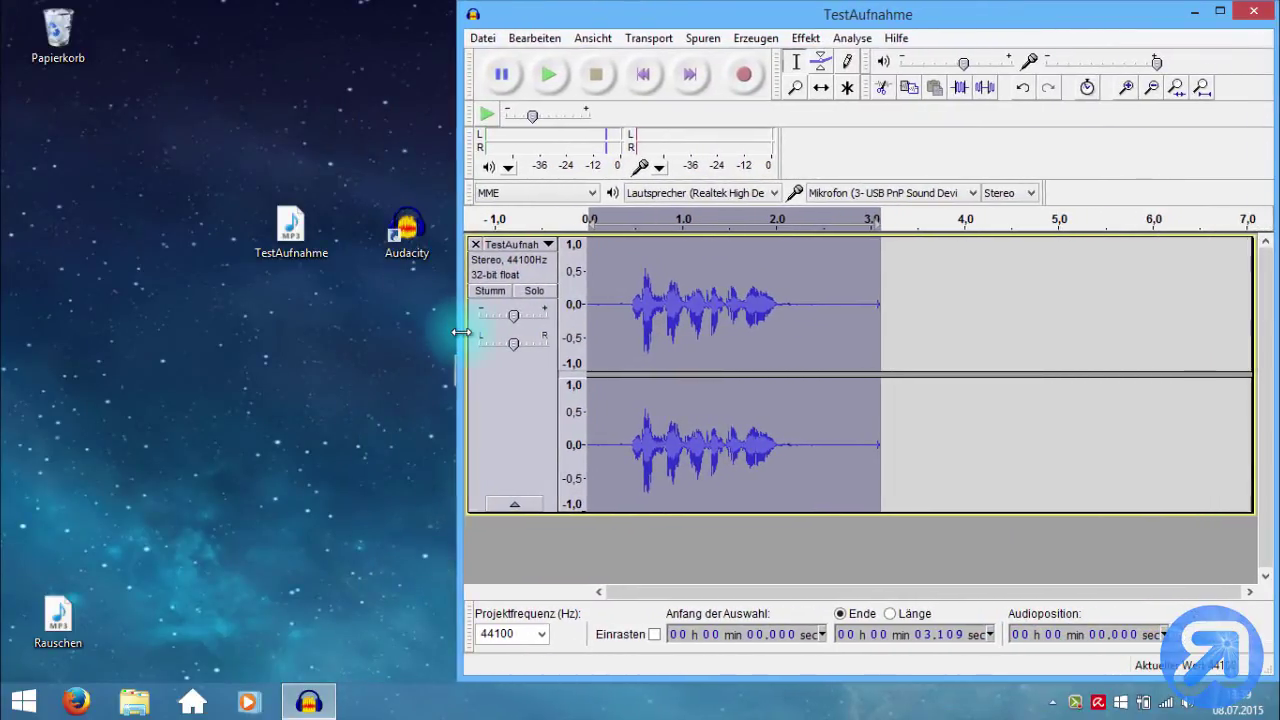
# Open the batch processing (Stapelverarbeitung) editor and create a new chain named "Stimme verbessern"
pyautogui.click(484, 43)
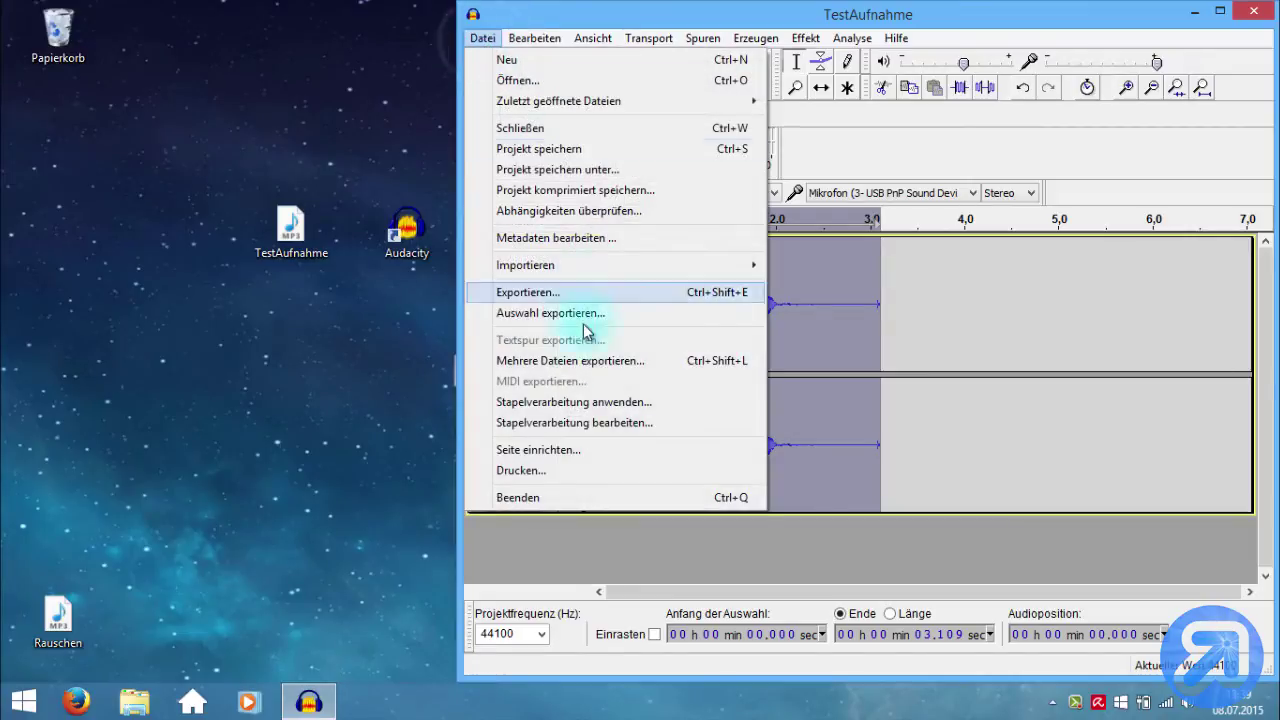
pyautogui.click(599, 428)
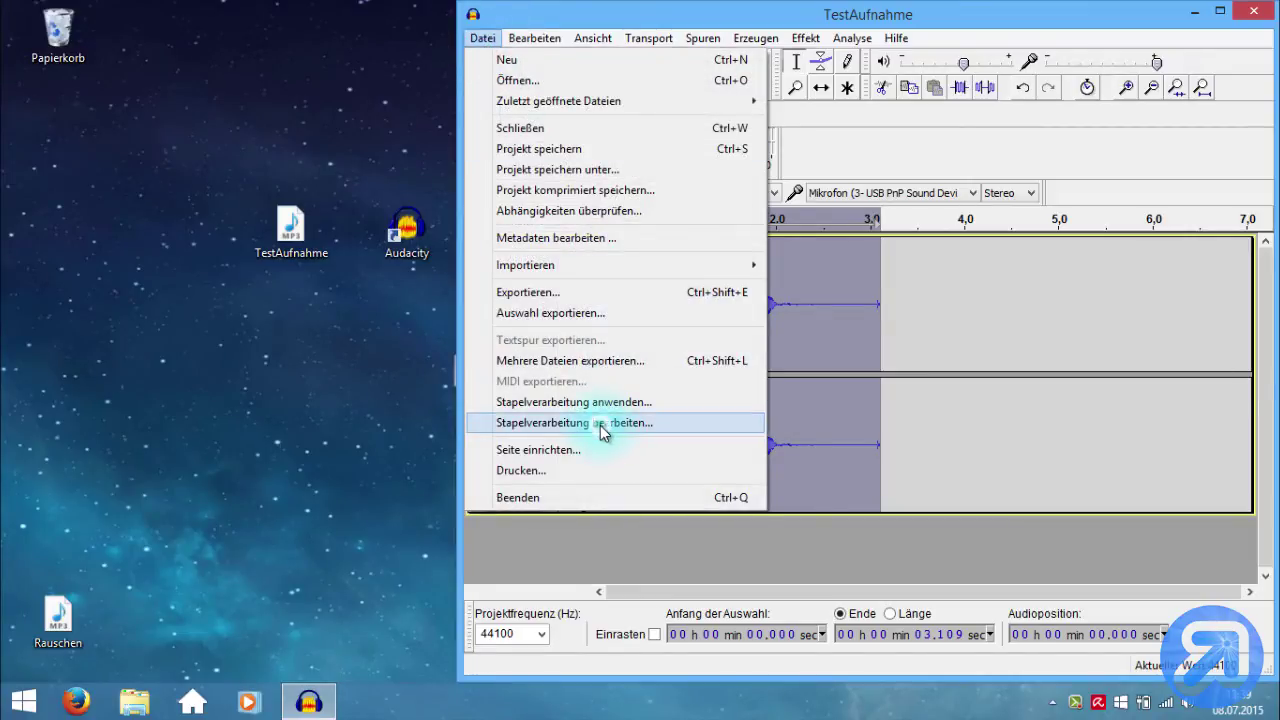
pyautogui.moveTo(476, 76); pyautogui.dragTo(430, 79)
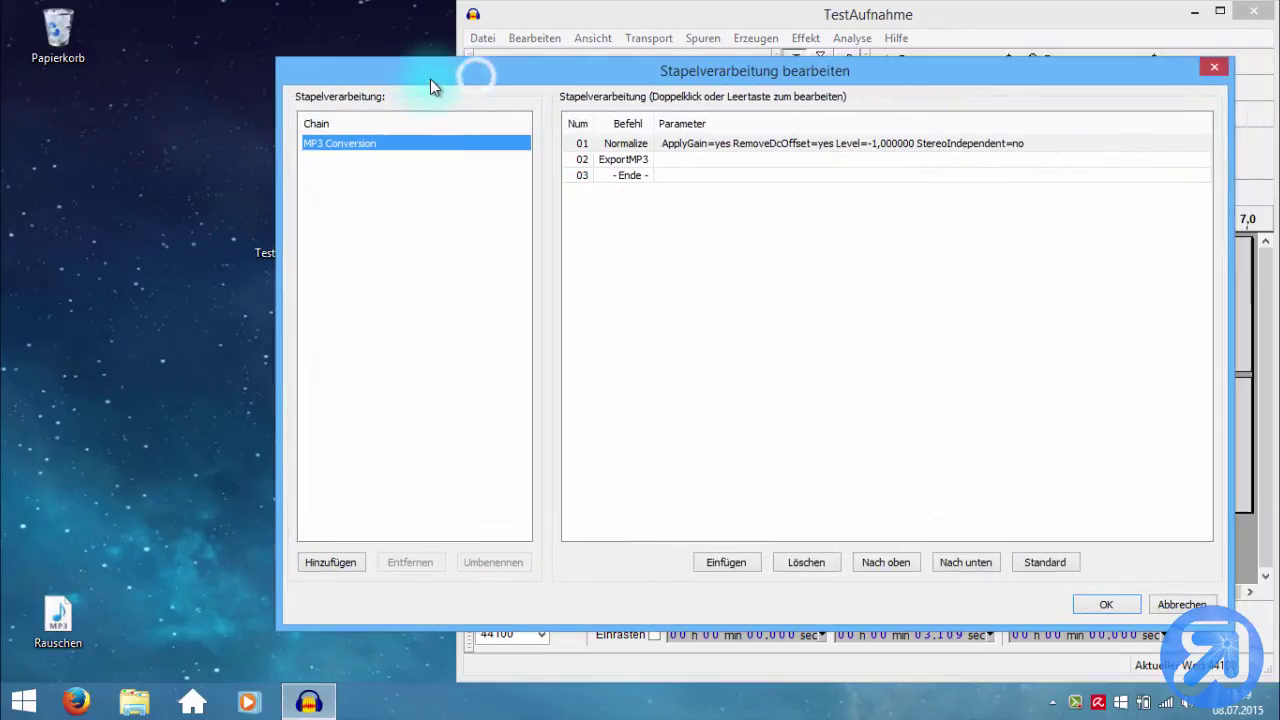
pyautogui.click(411, 325)
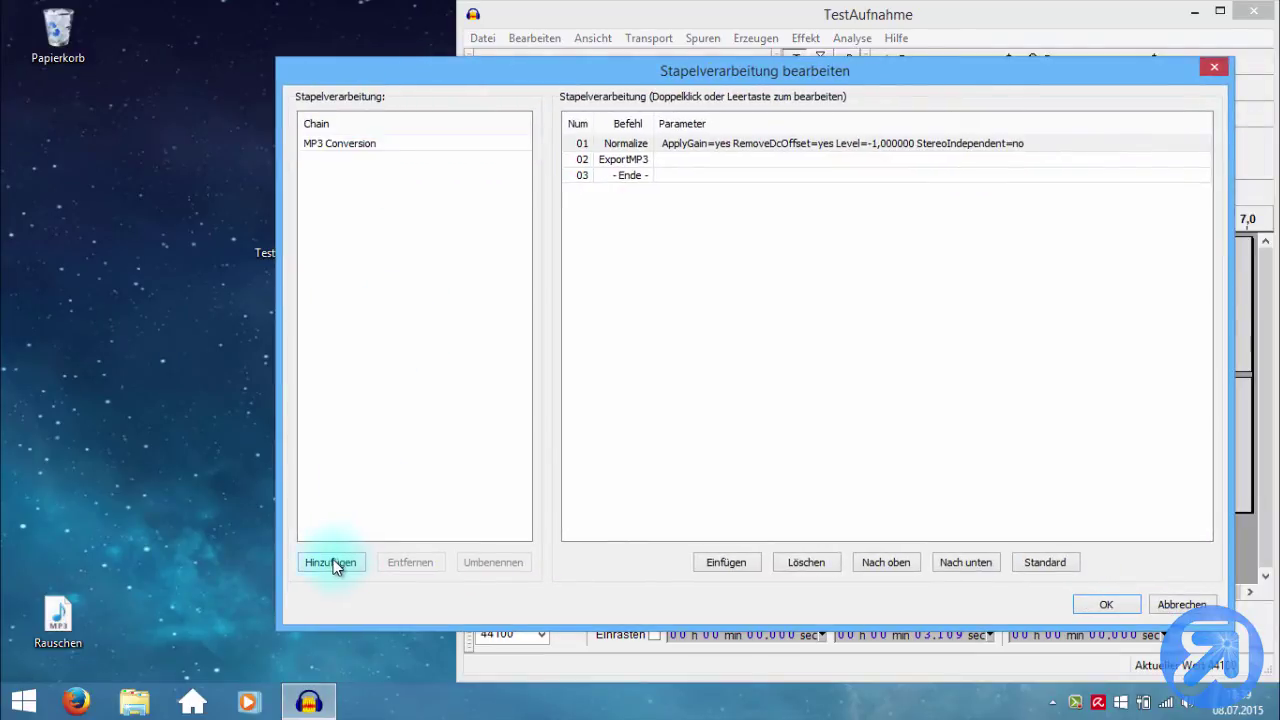
pyautogui.click(320, 141)
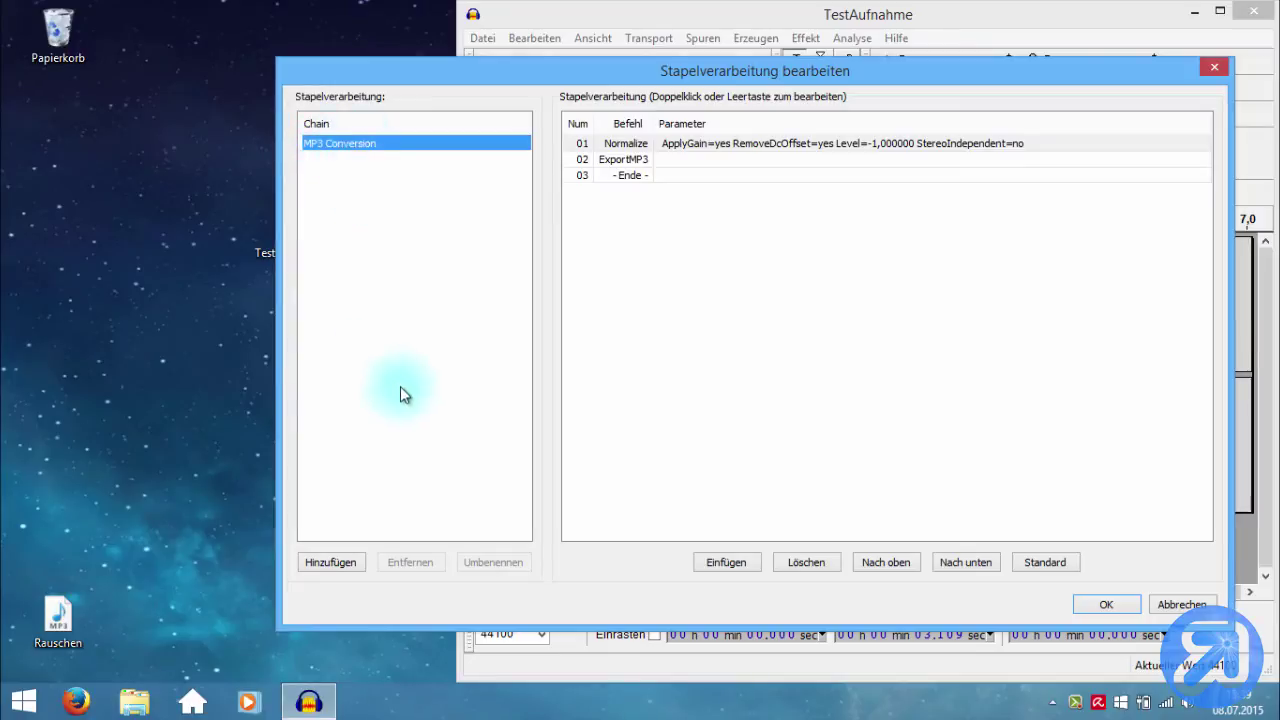
pyautogui.click(331, 564)
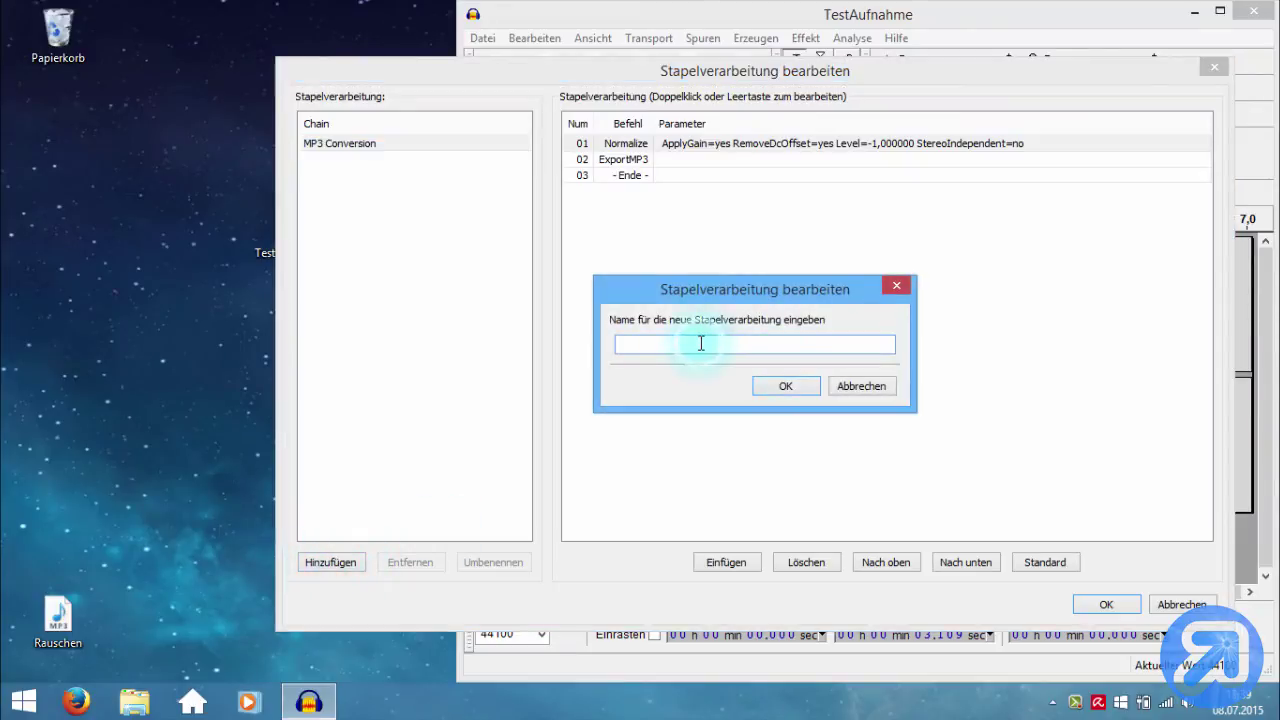
pyautogui.click(701, 343)
pyautogui.write('Stimme verbessern')
pyautogui.press('Return')
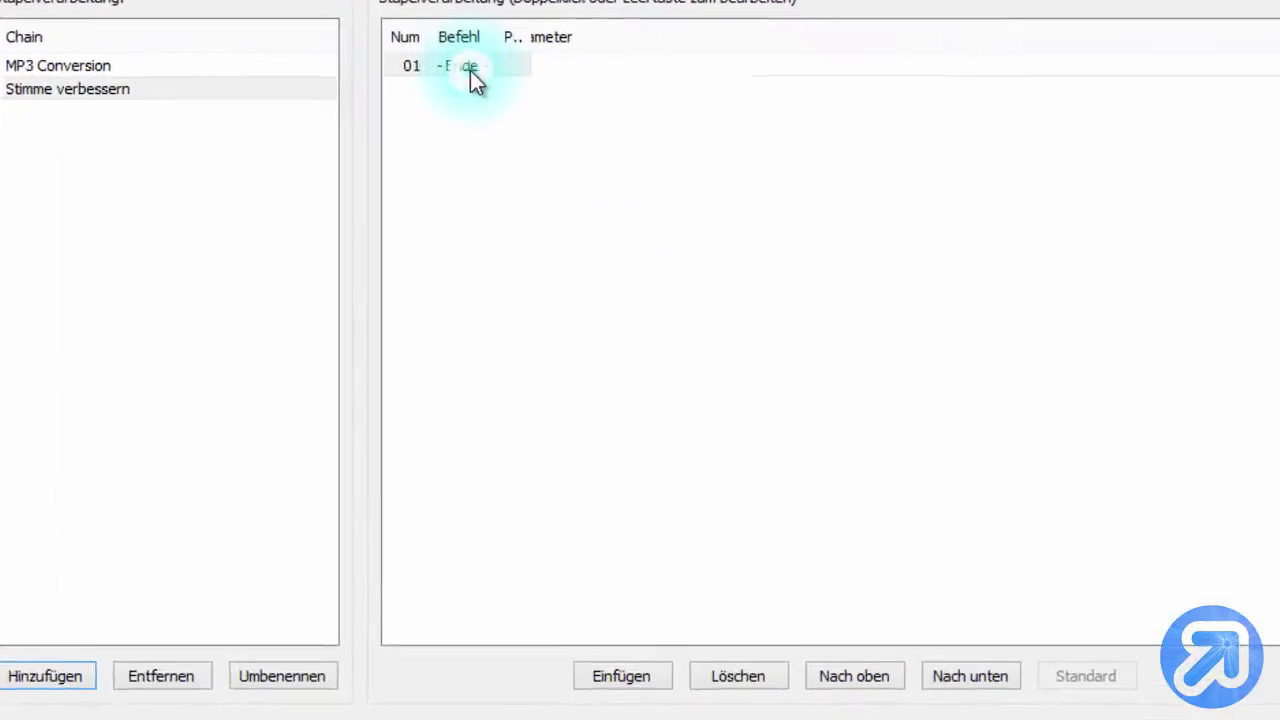
# Add a Compressor command to the chain with threshold -12 dB, noise floor -40 dB, ratio 2:1, attack 0,2 s and decay 1,0 s
pyautogui.doubleClick(618, 144)
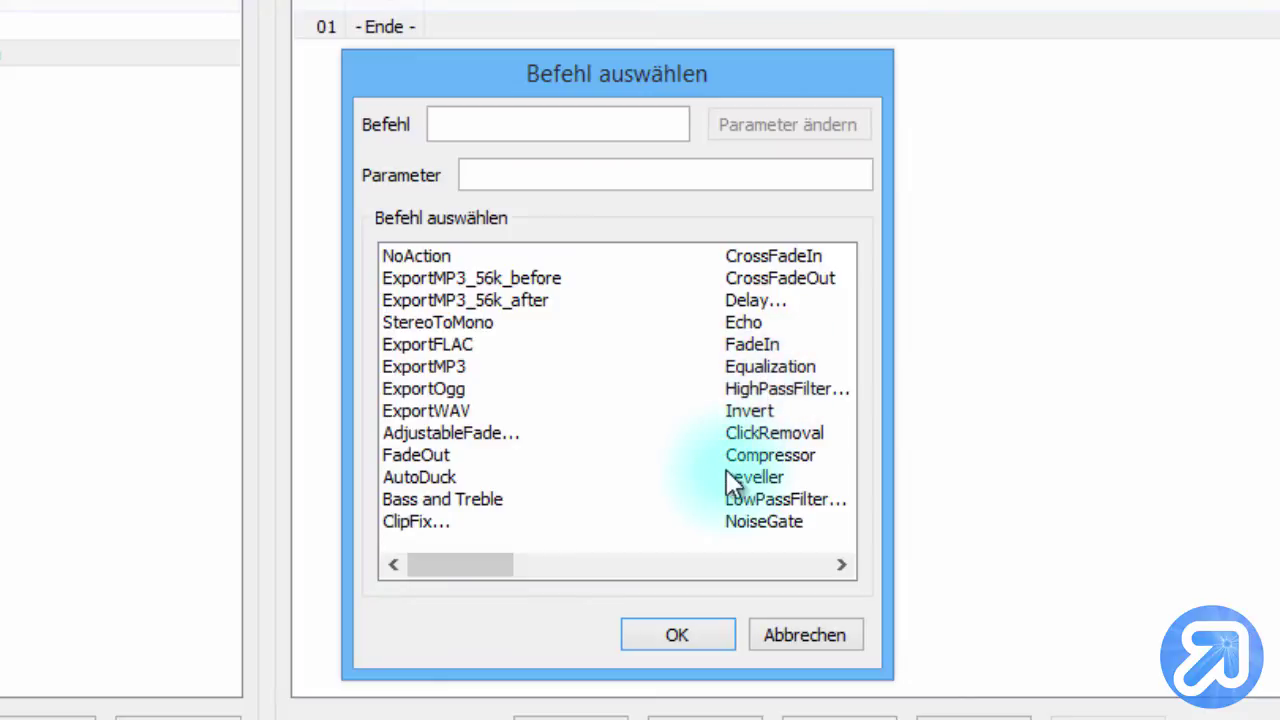
pyautogui.click(757, 457)
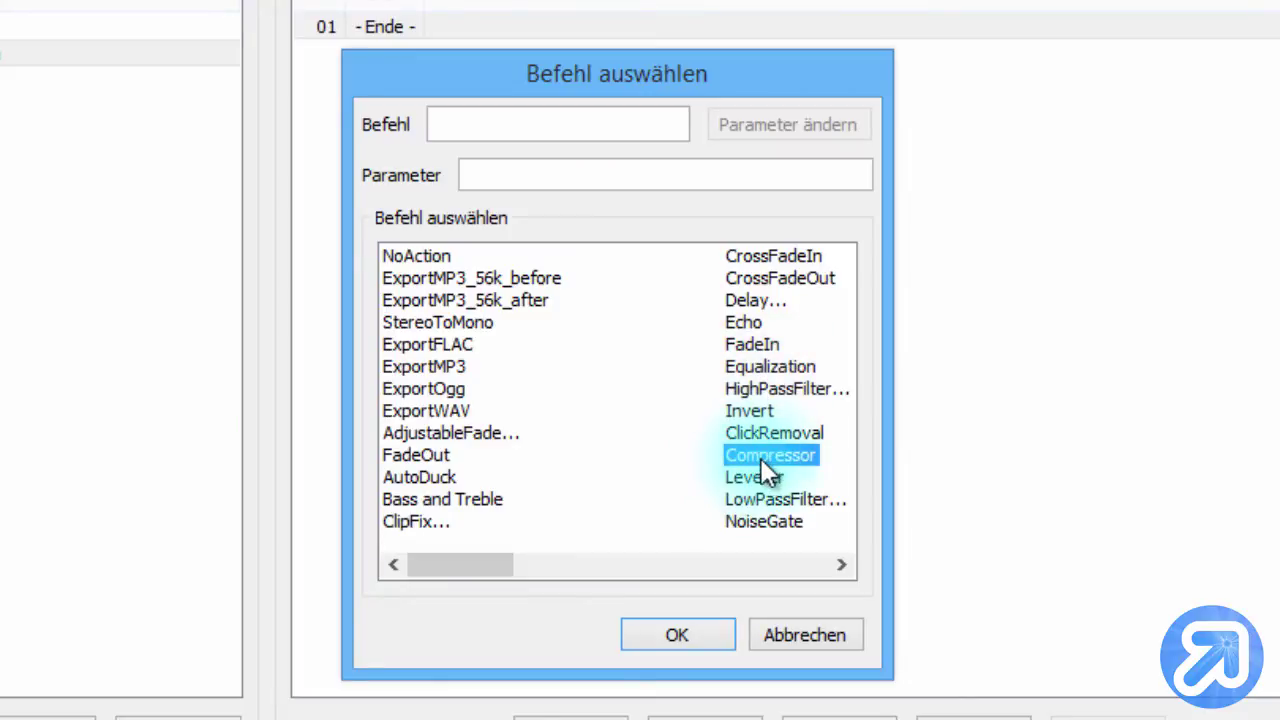
pyautogui.doubleClick(756, 458)
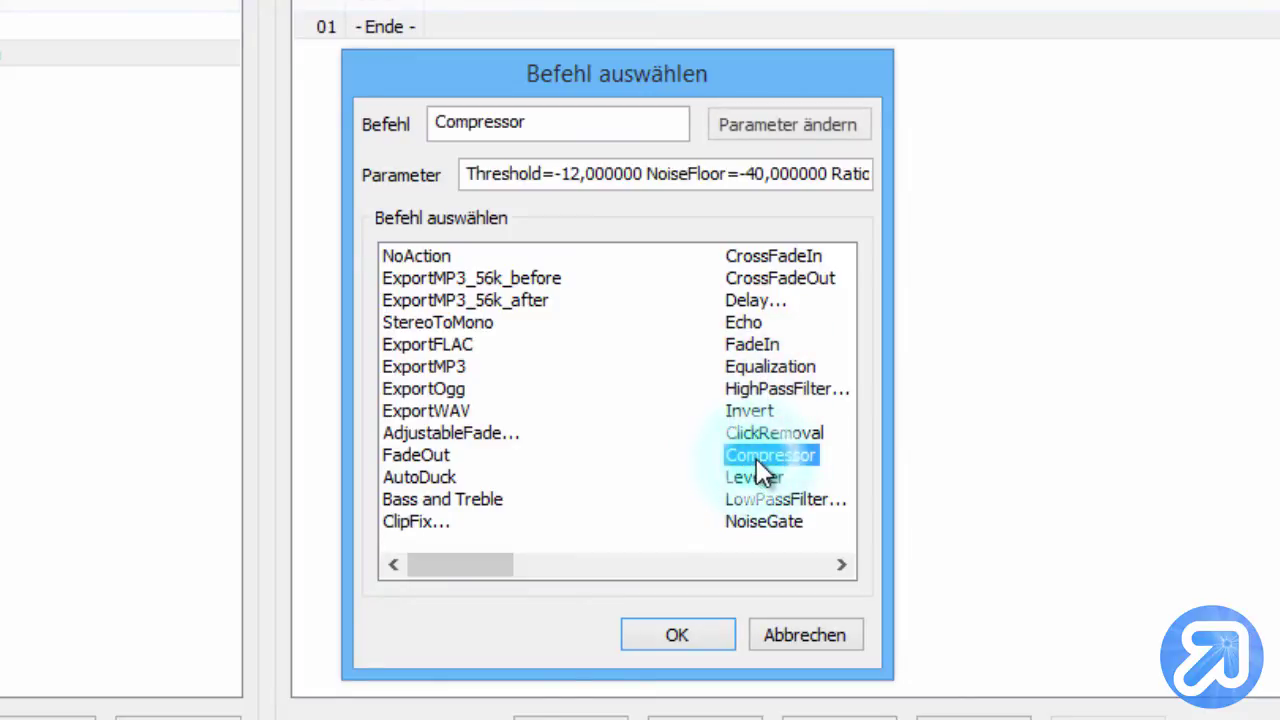
pyautogui.click(766, 126)
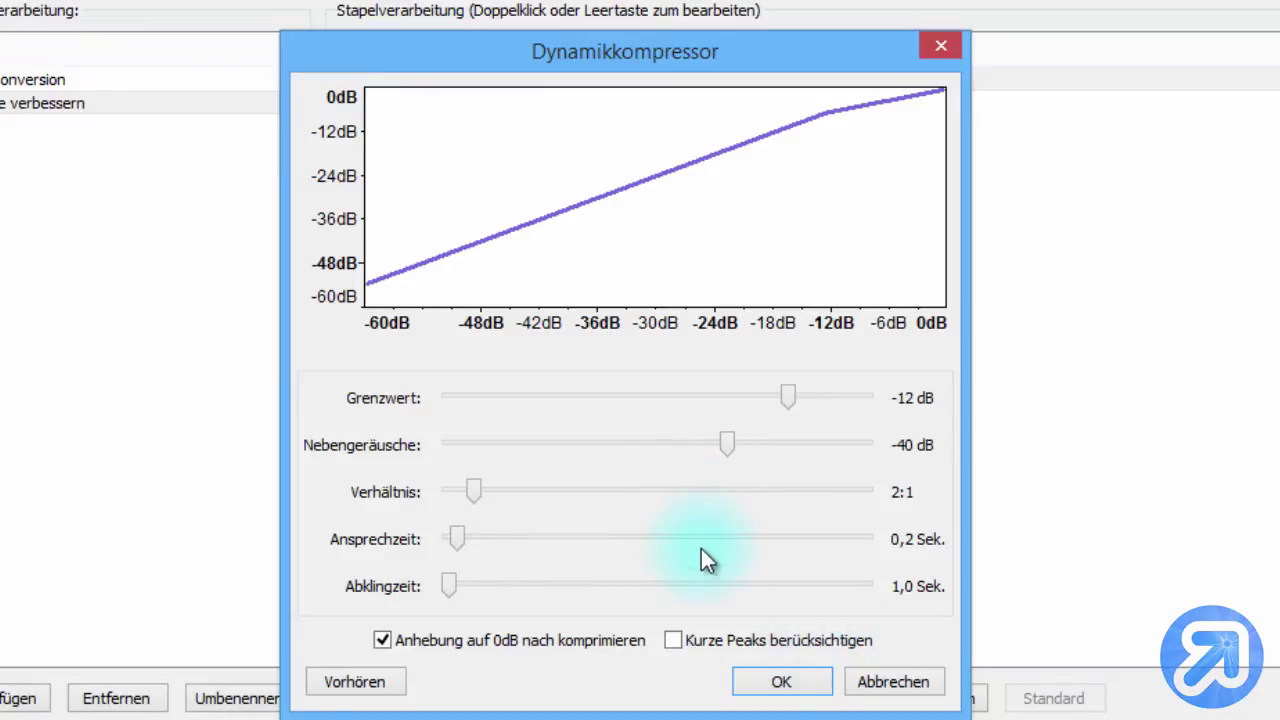
pyautogui.click(778, 681)
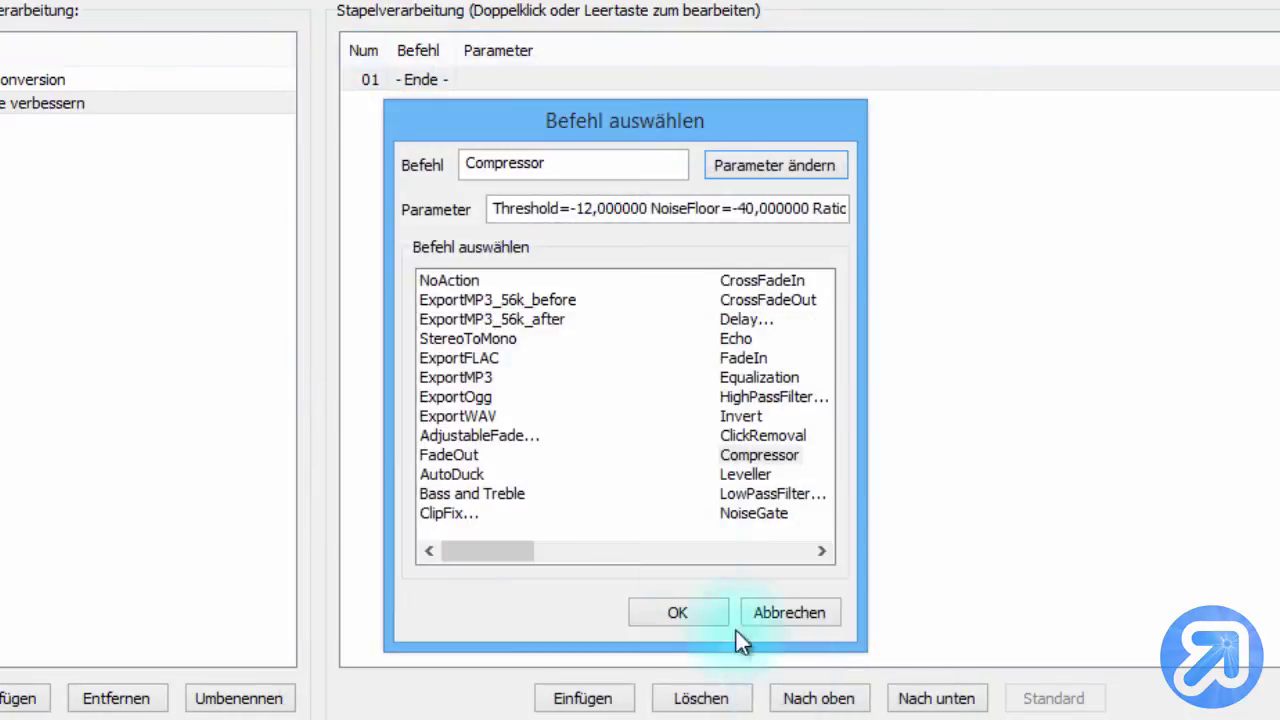
pyautogui.click(683, 614)
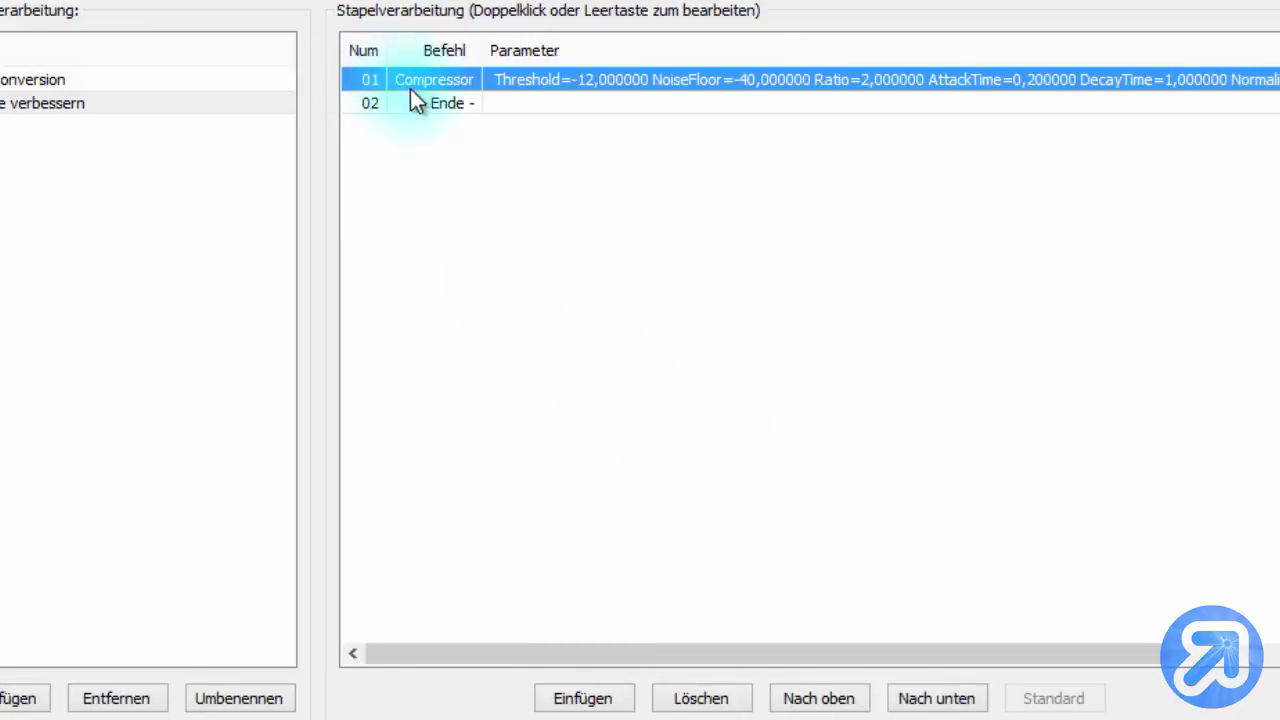
# Add a NoiseGate command to the chain using Gate, linked stereo tracks, -100 dB level reduction, -20,7 dB threshold and 1000 ms attack/decay
pyautogui.doubleClick(435, 107)
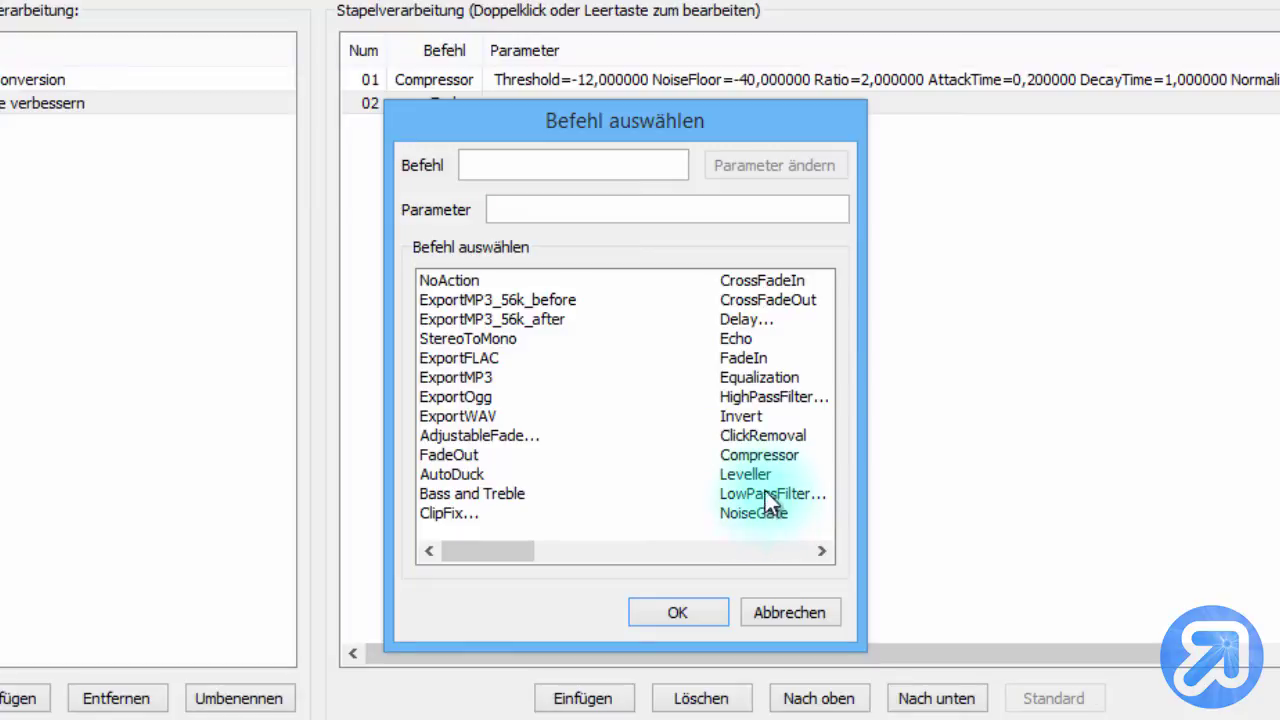
pyautogui.click(752, 516)
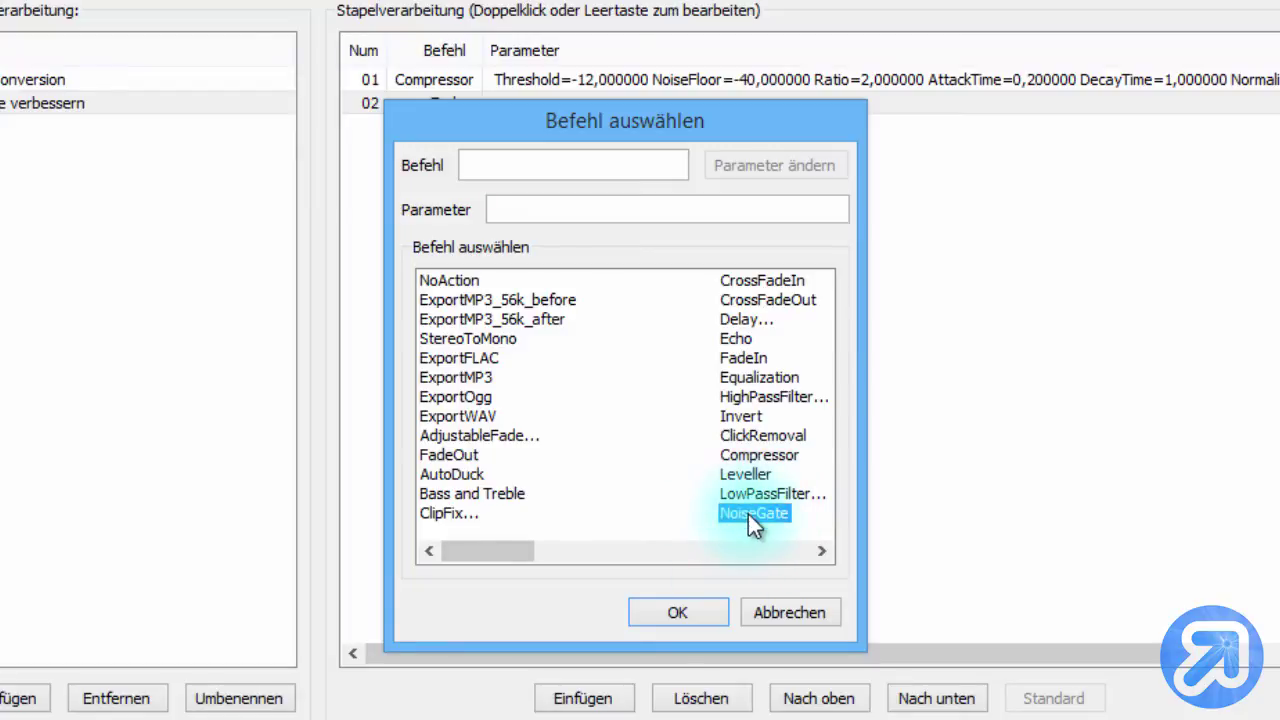
pyautogui.click(756, 164)
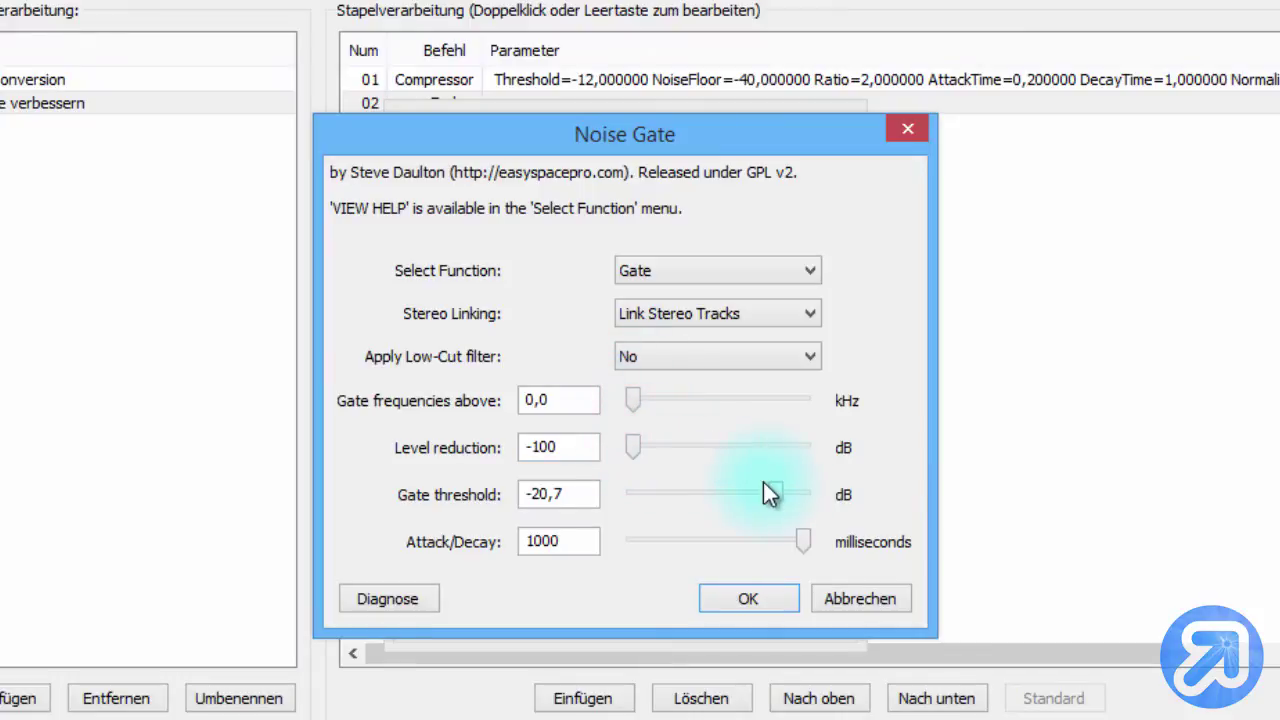
pyautogui.click(758, 599)
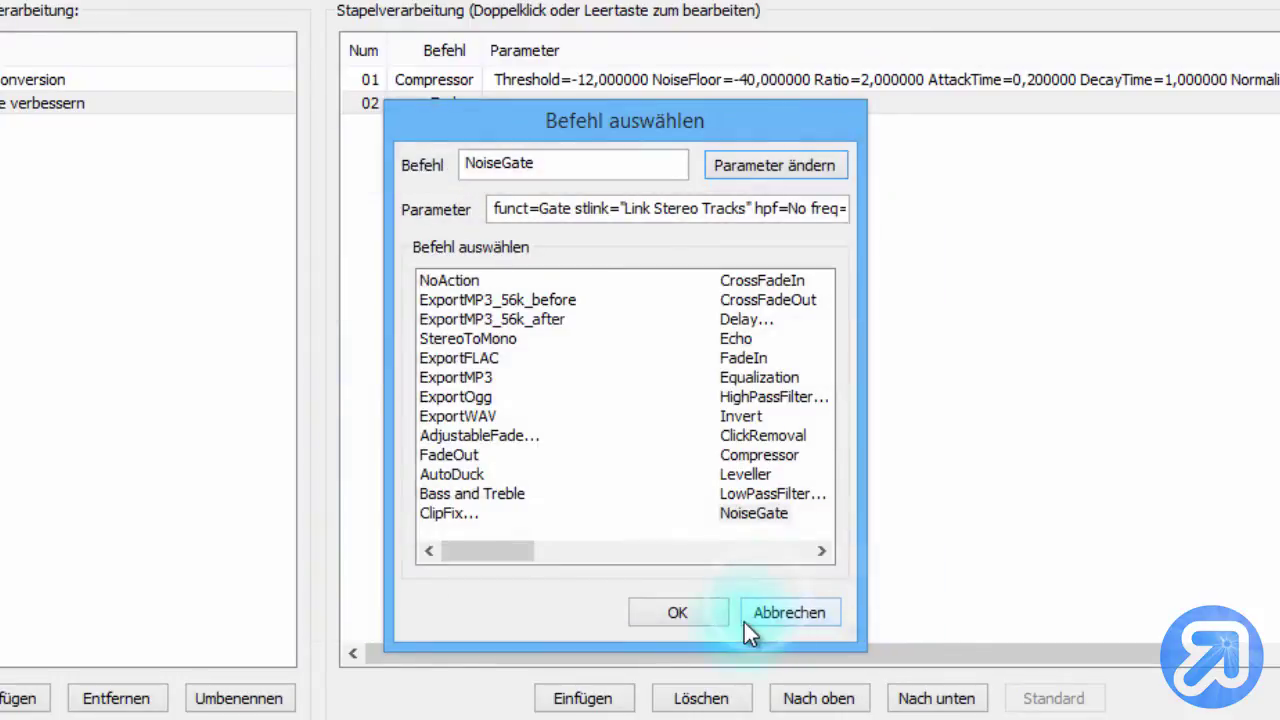
pyautogui.click(690, 616)
# Add a Bass and Treble command with bass 1,8 dB, treble 0,0 dB, level -6,2 dB and level control enabled, and save the chain
pyautogui.doubleClick(452, 126)
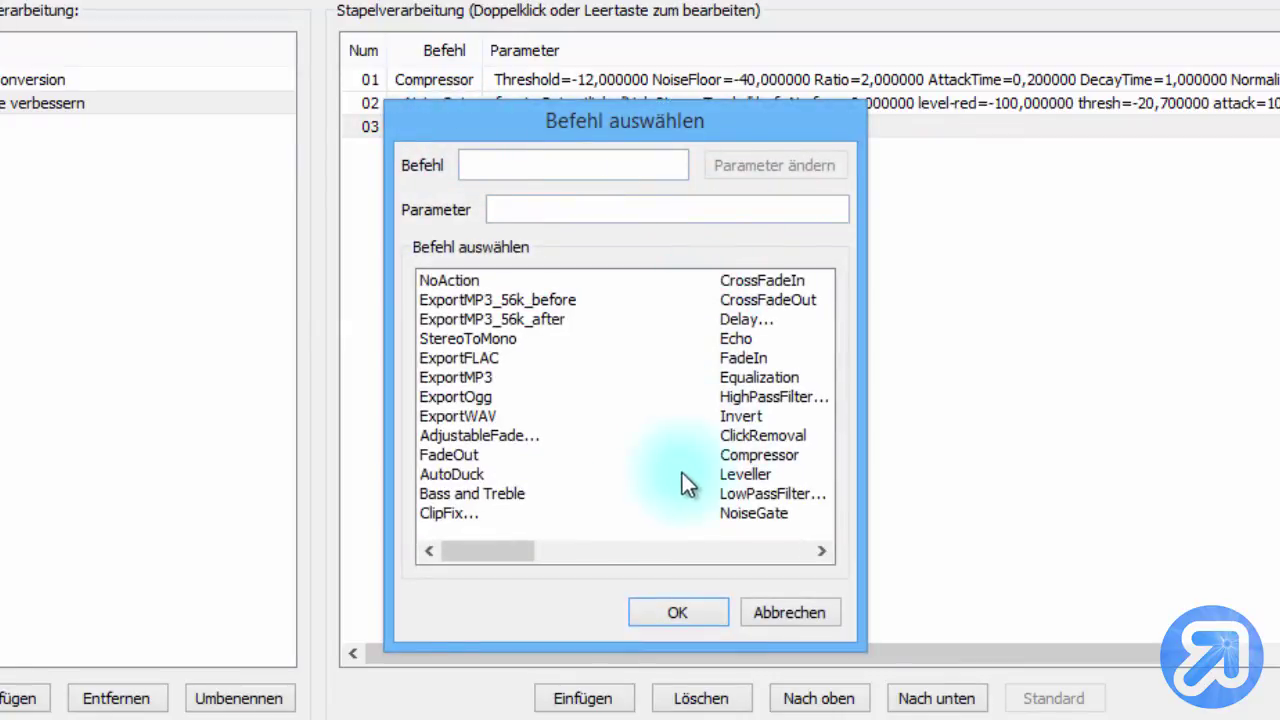
pyautogui.click(477, 493)
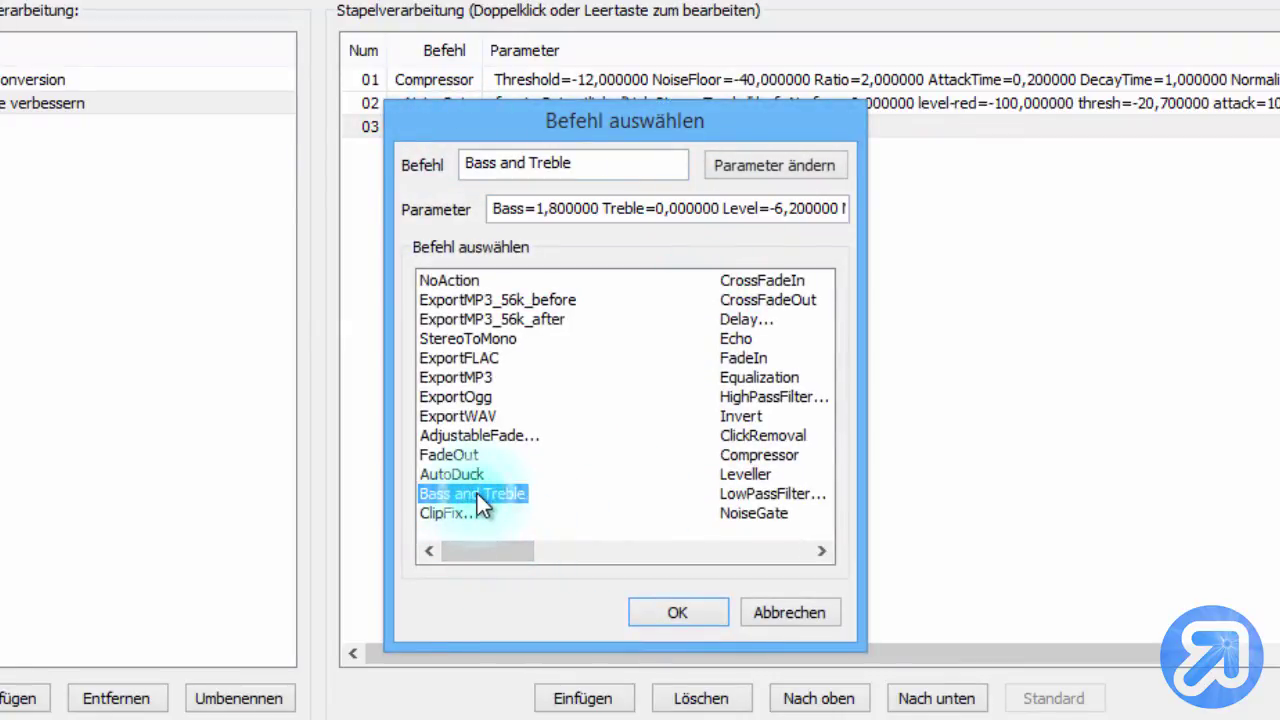
pyautogui.click(777, 160)
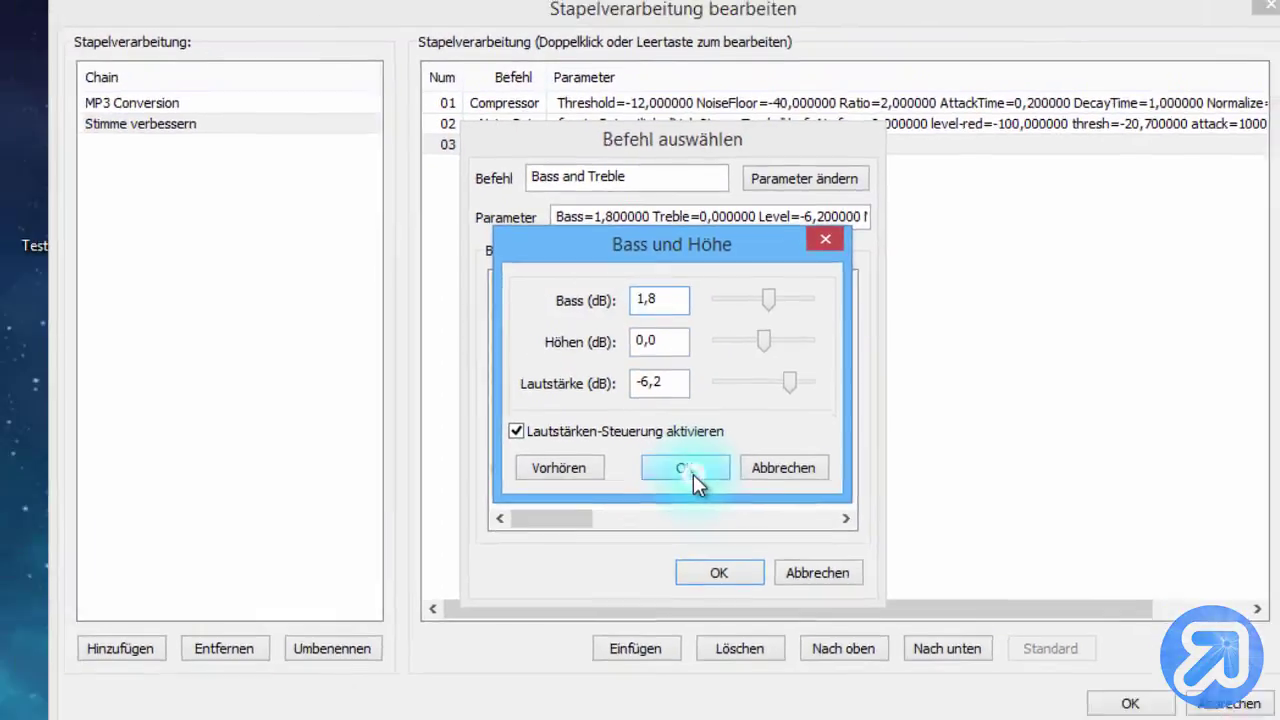
pyautogui.click(660, 500)
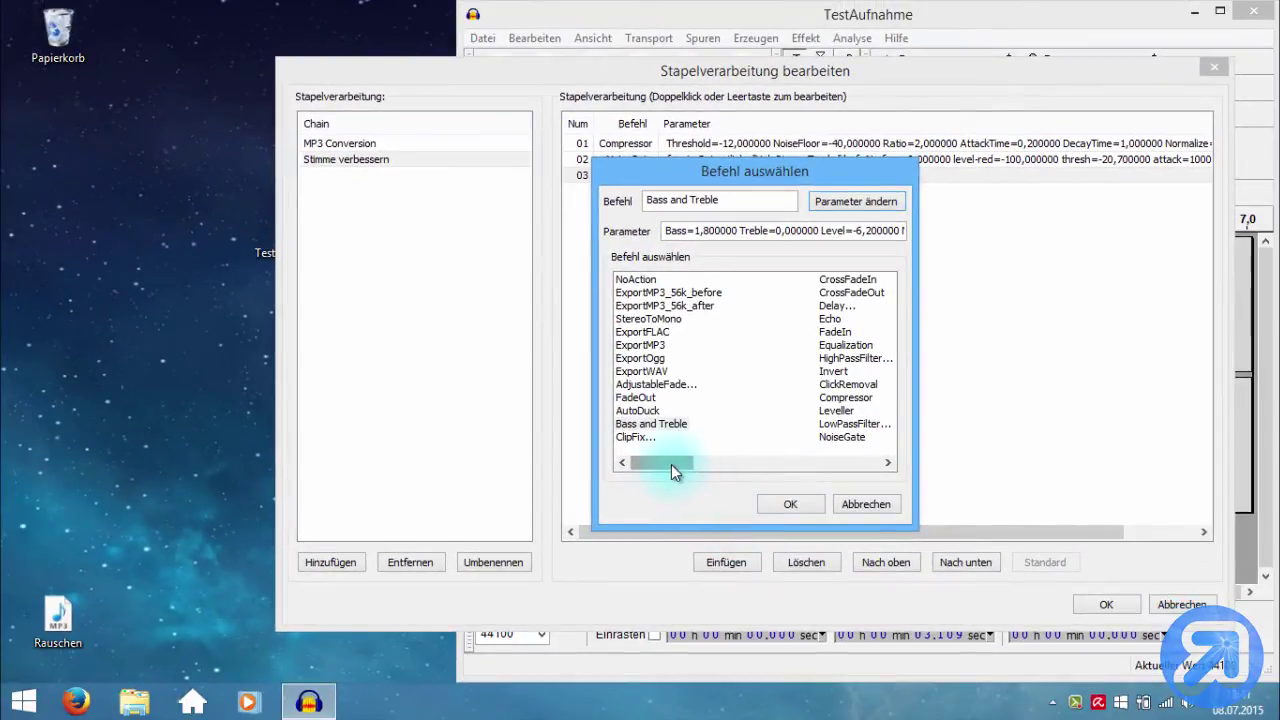
pyautogui.click(789, 502)
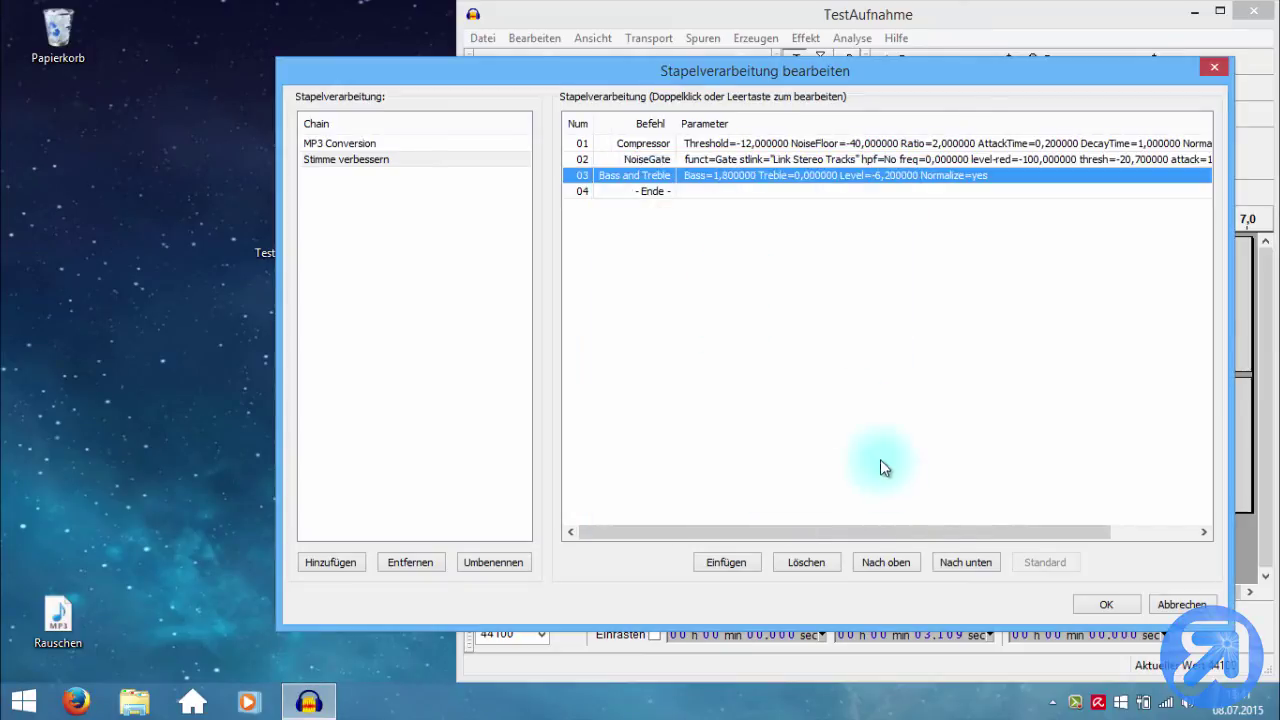
pyautogui.click(1108, 606)
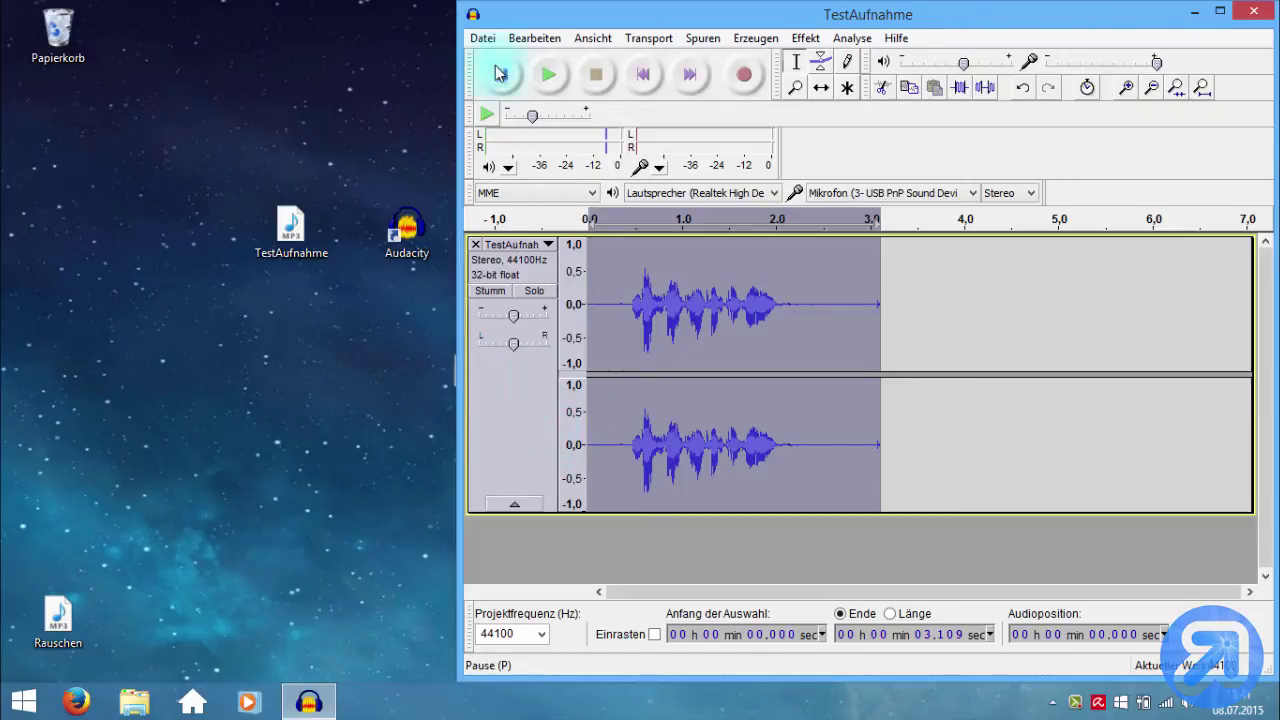
# Apply the "Stimme verbessern" chain to the current project
pyautogui.click(483, 38)
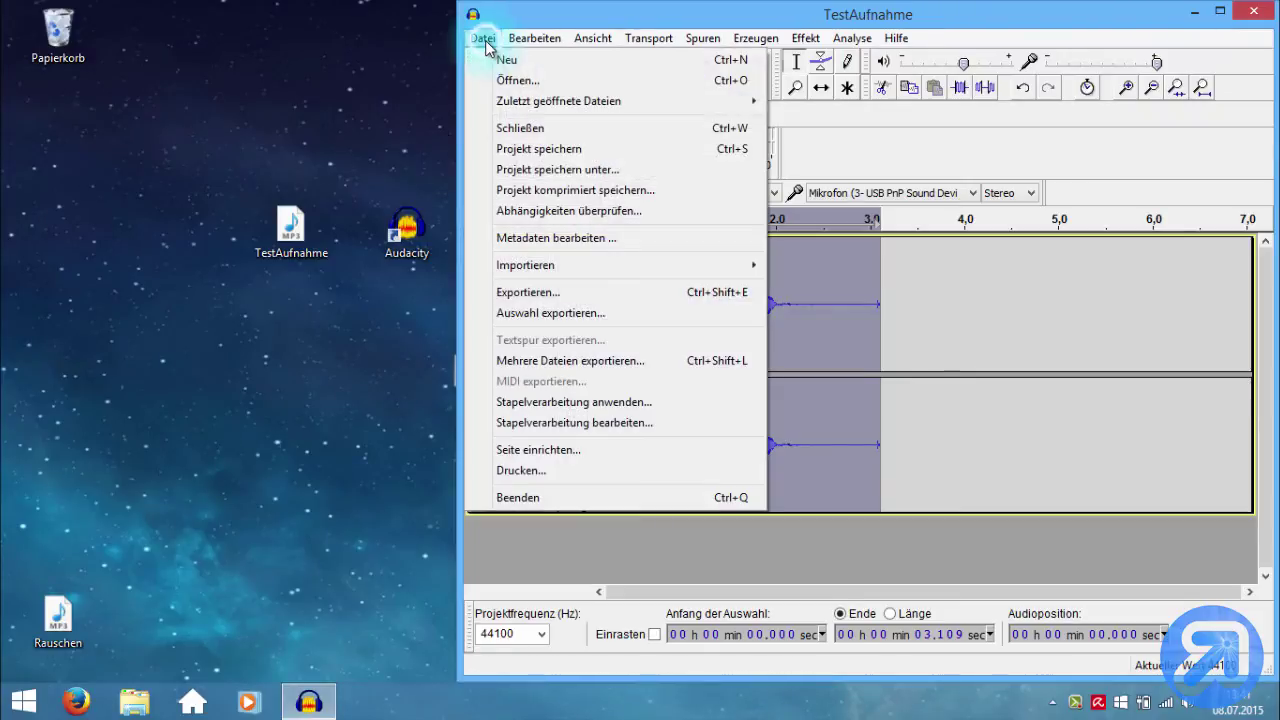
pyautogui.click(603, 404)
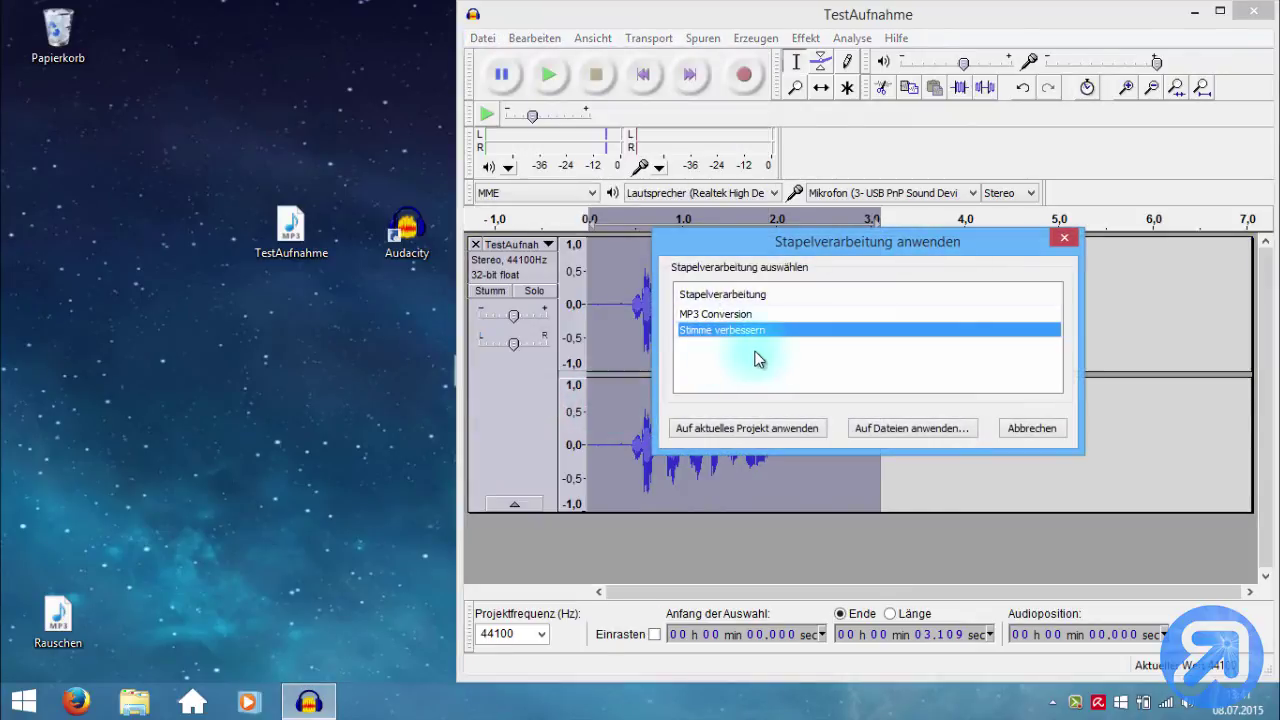
pyautogui.click(726, 436)
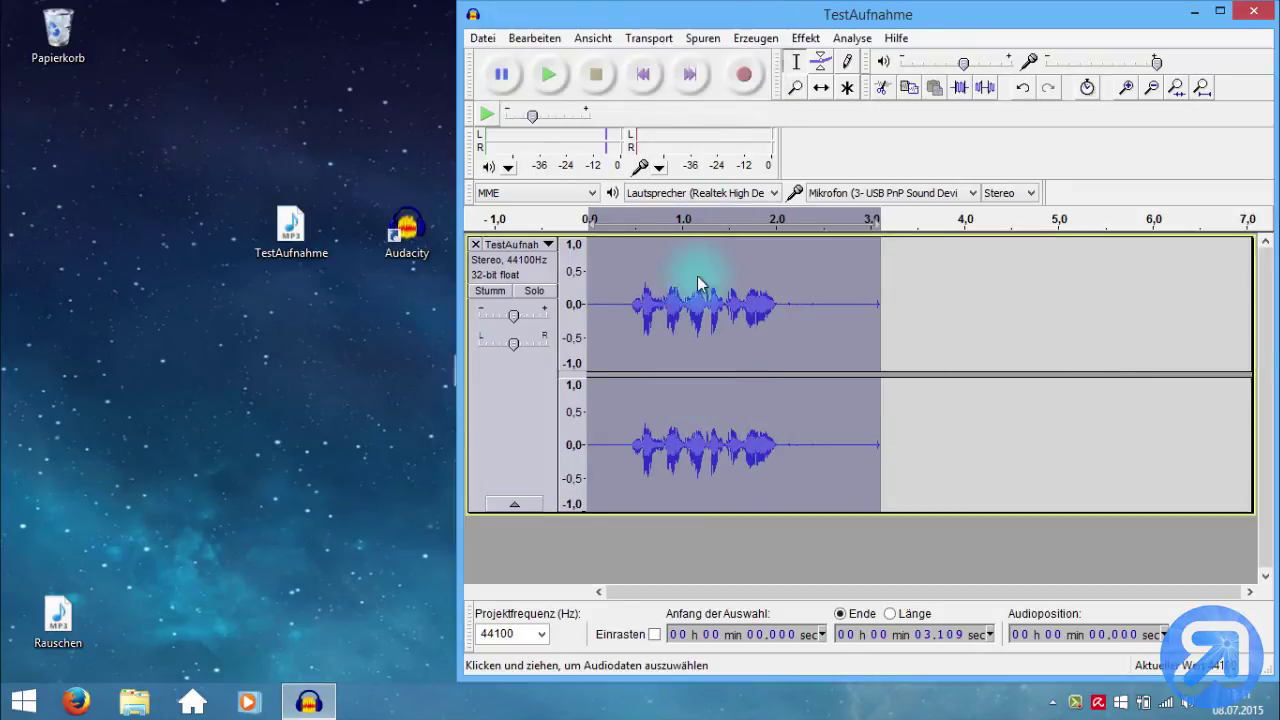
# Maximize the Audacity window and play back the processed TestAufnahme recording
pyautogui.moveTo(736, 16); pyautogui.dragTo(715, 110)
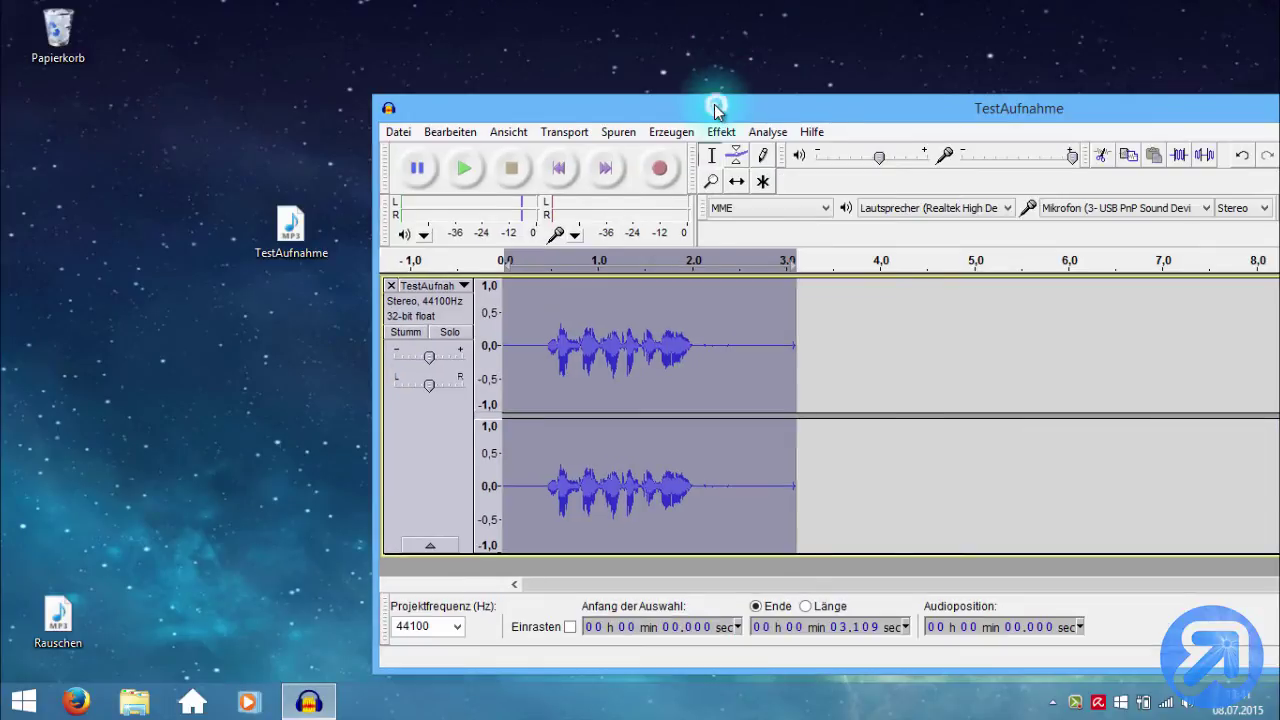
pyautogui.doubleClick(715, 108)
pyautogui.press('space')
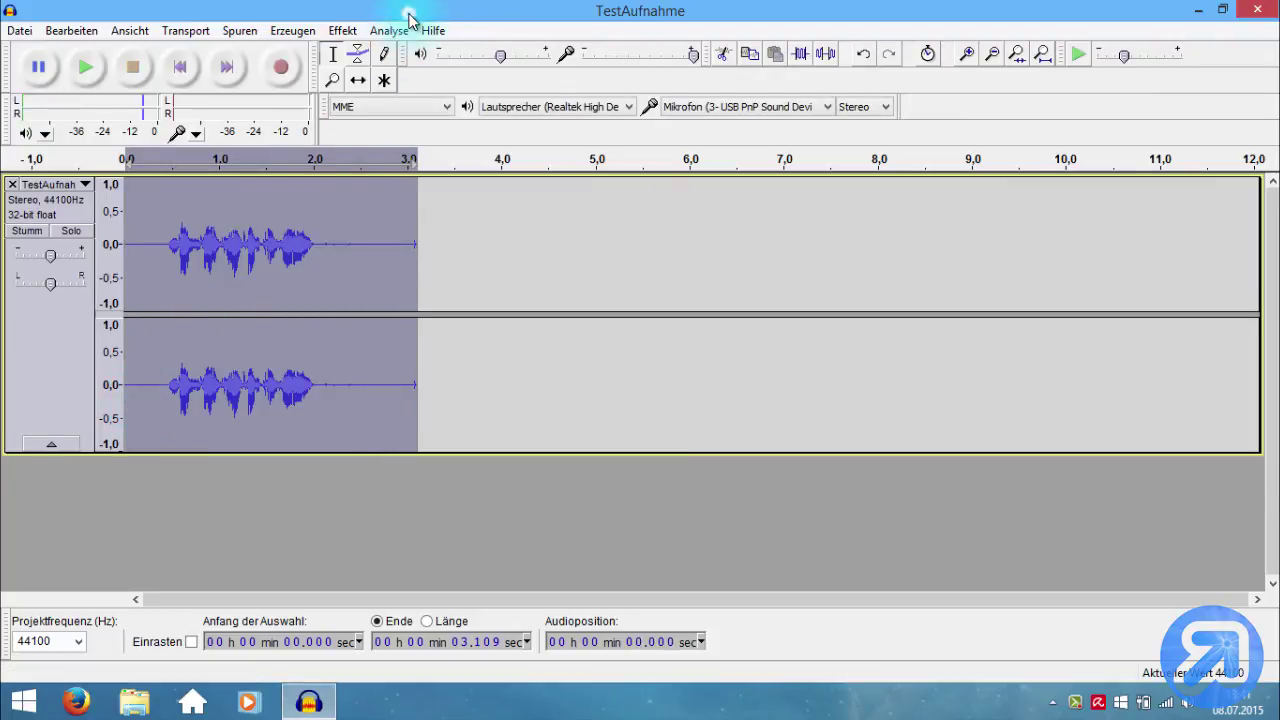
pyautogui.moveTo(414, 14); pyautogui.dragTo(441, 25)
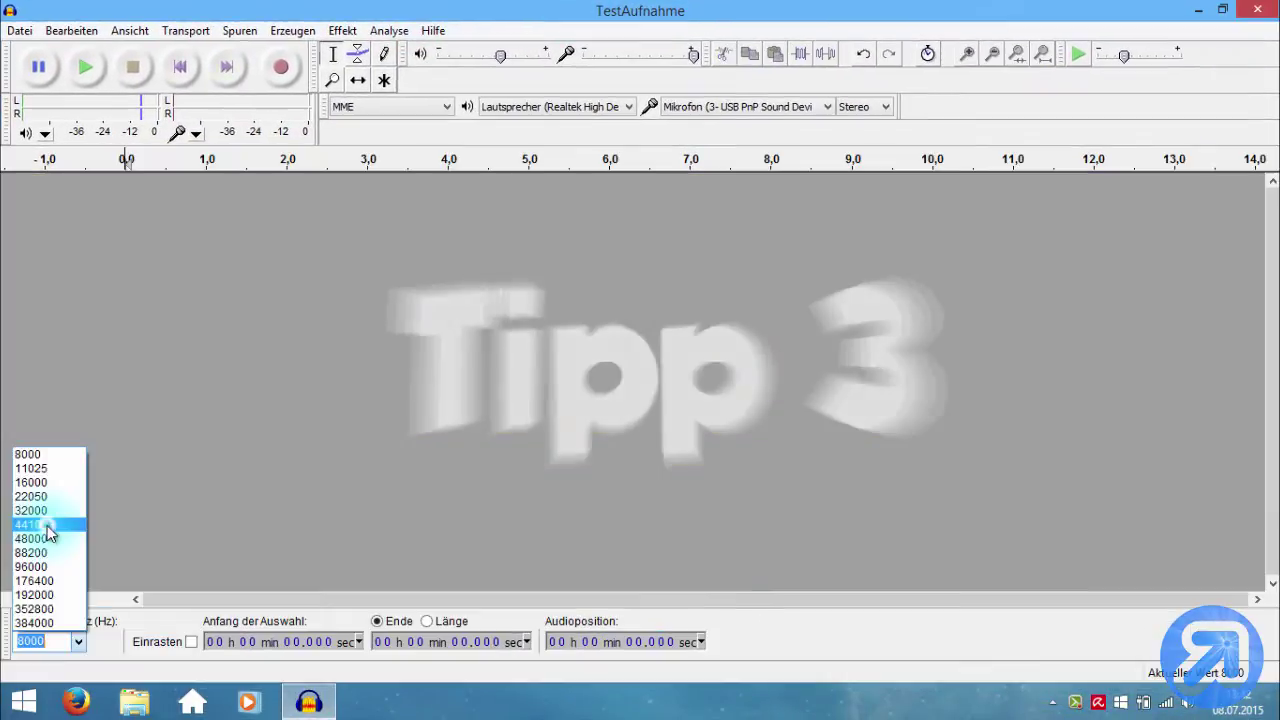
# Set the project rate of the empty project first to 44100 Hz and then to 8000 Hz
pyautogui.click(46, 523)
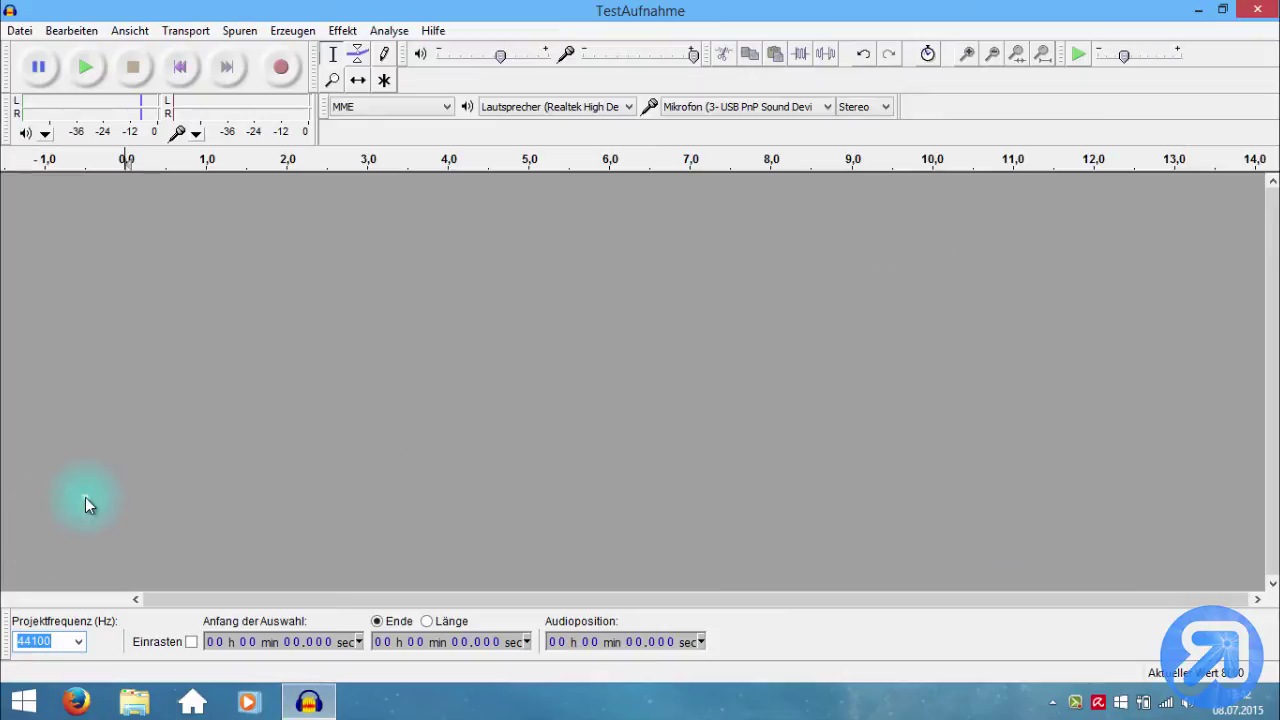
pyautogui.click(85, 497)
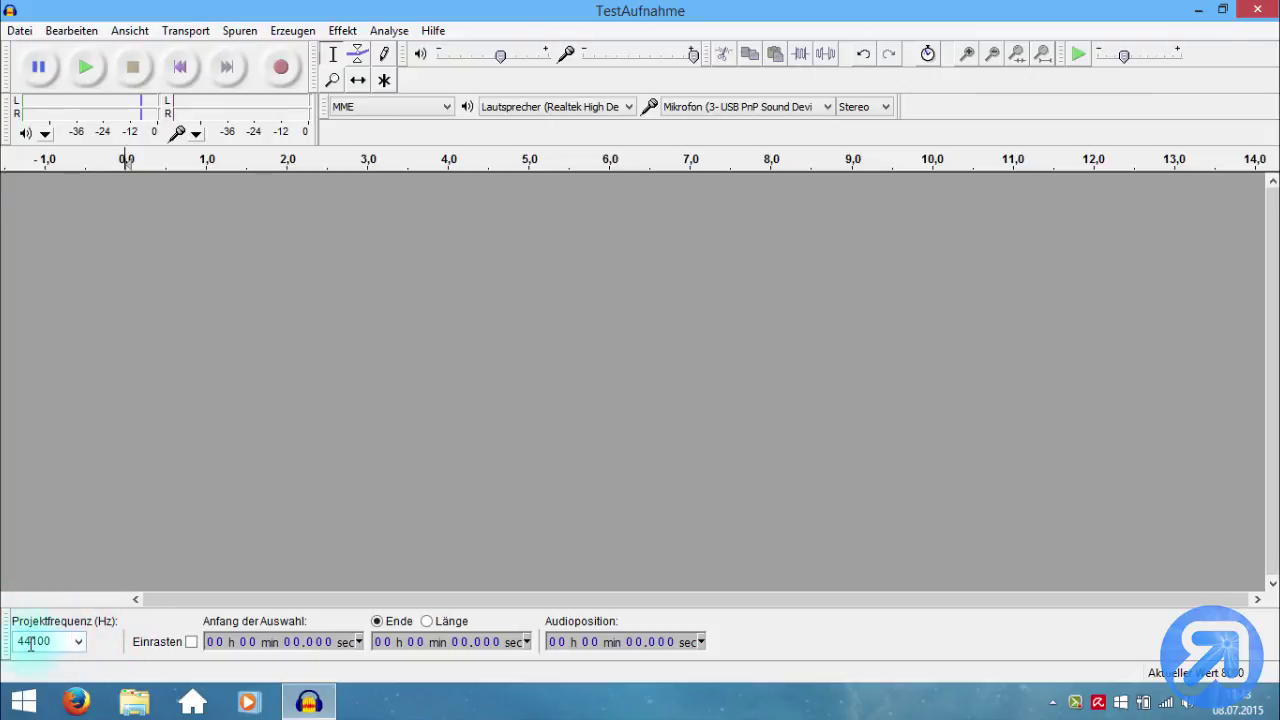
pyautogui.click(84, 644)
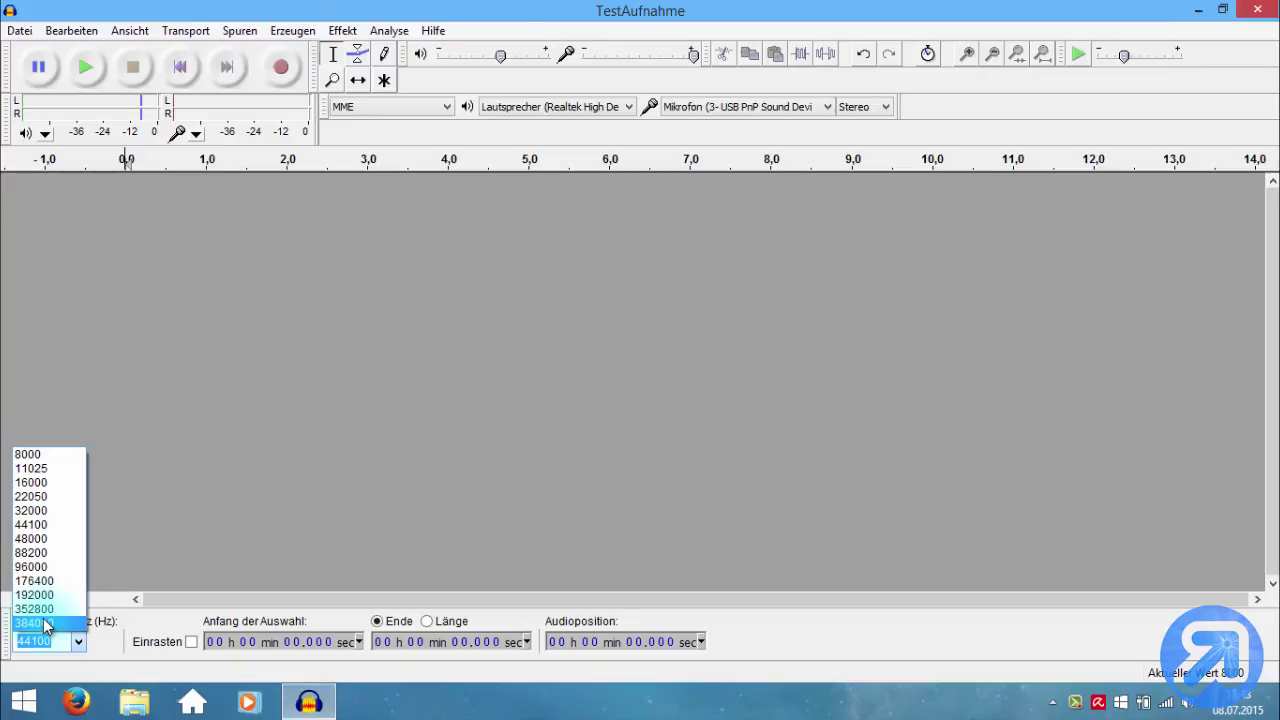
pyautogui.click(39, 456)
pyautogui.click(162, 389)
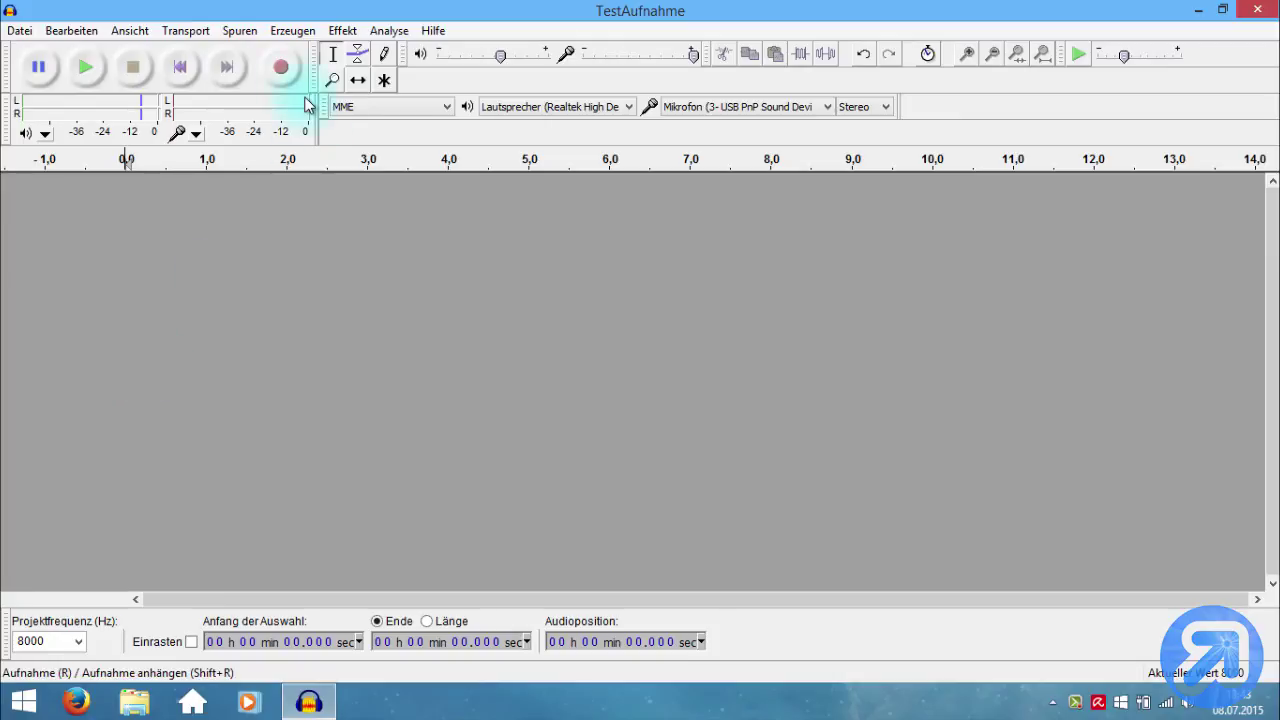
# Record a voice sample of about 3.5 seconds at the 8000 Hz rate, play it back and remove its track
pyautogui.click(281, 67)
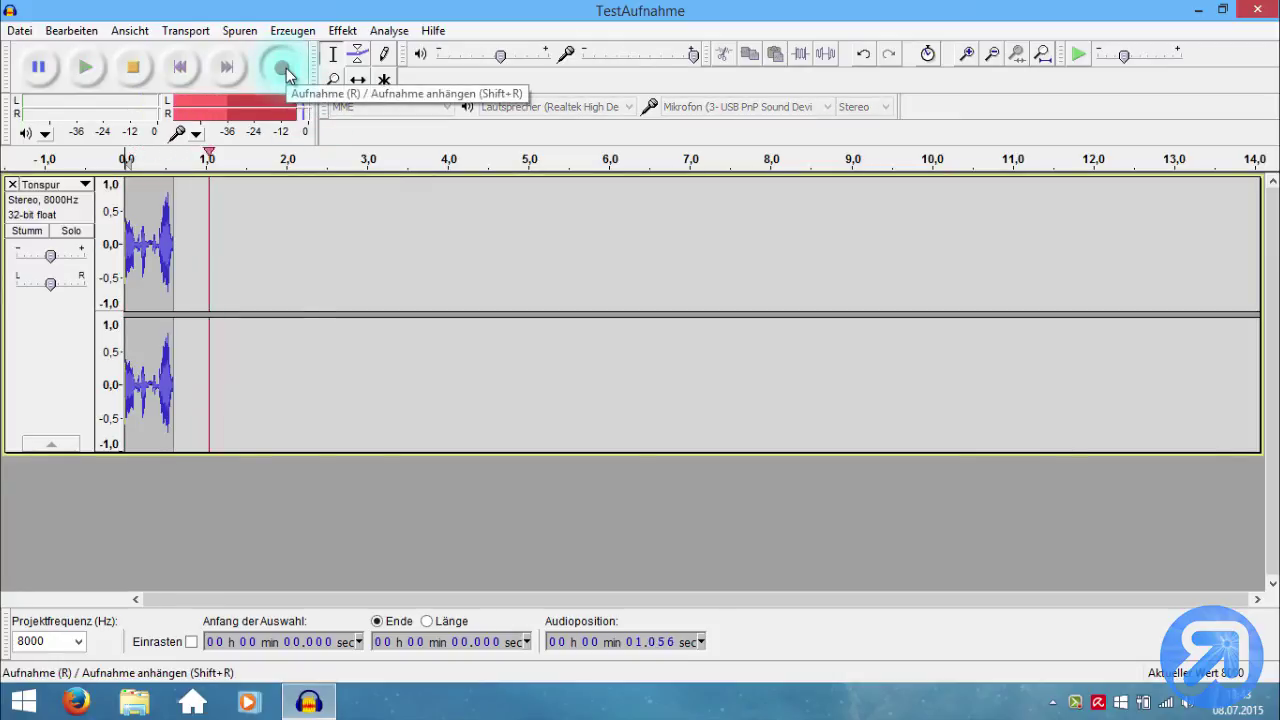
pyautogui.click(145, 71)
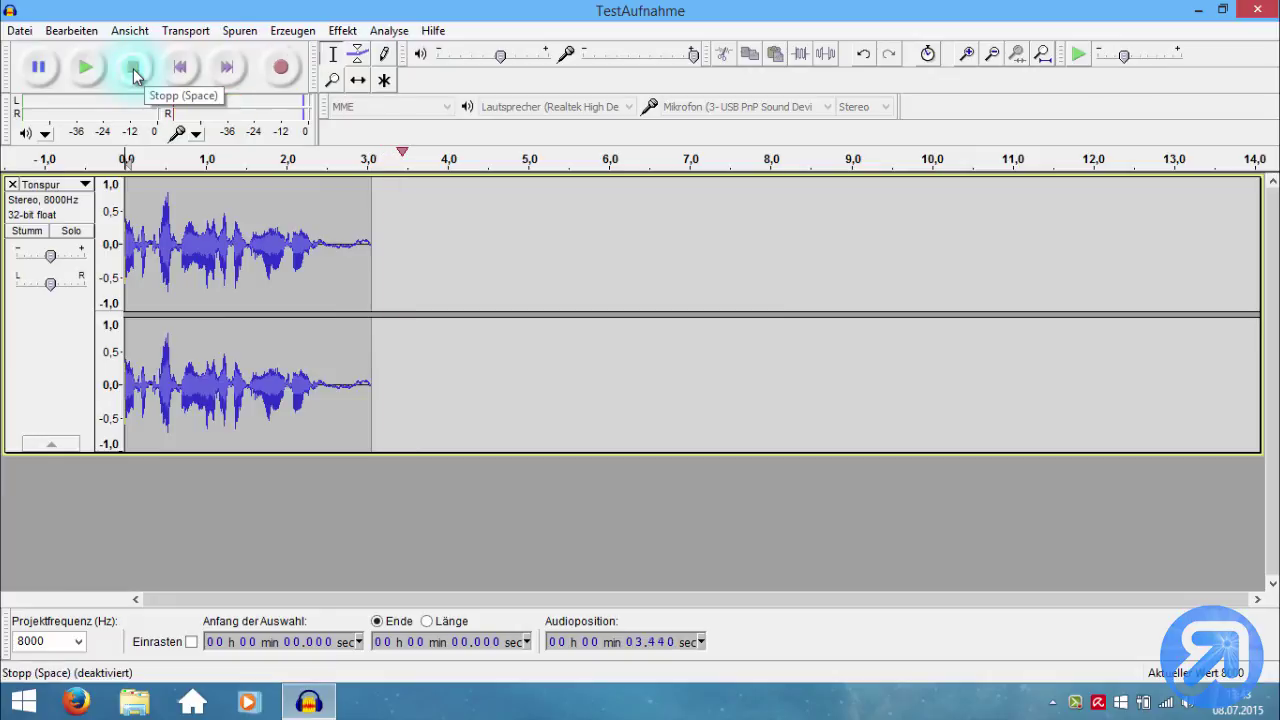
pyautogui.click(64, 163)
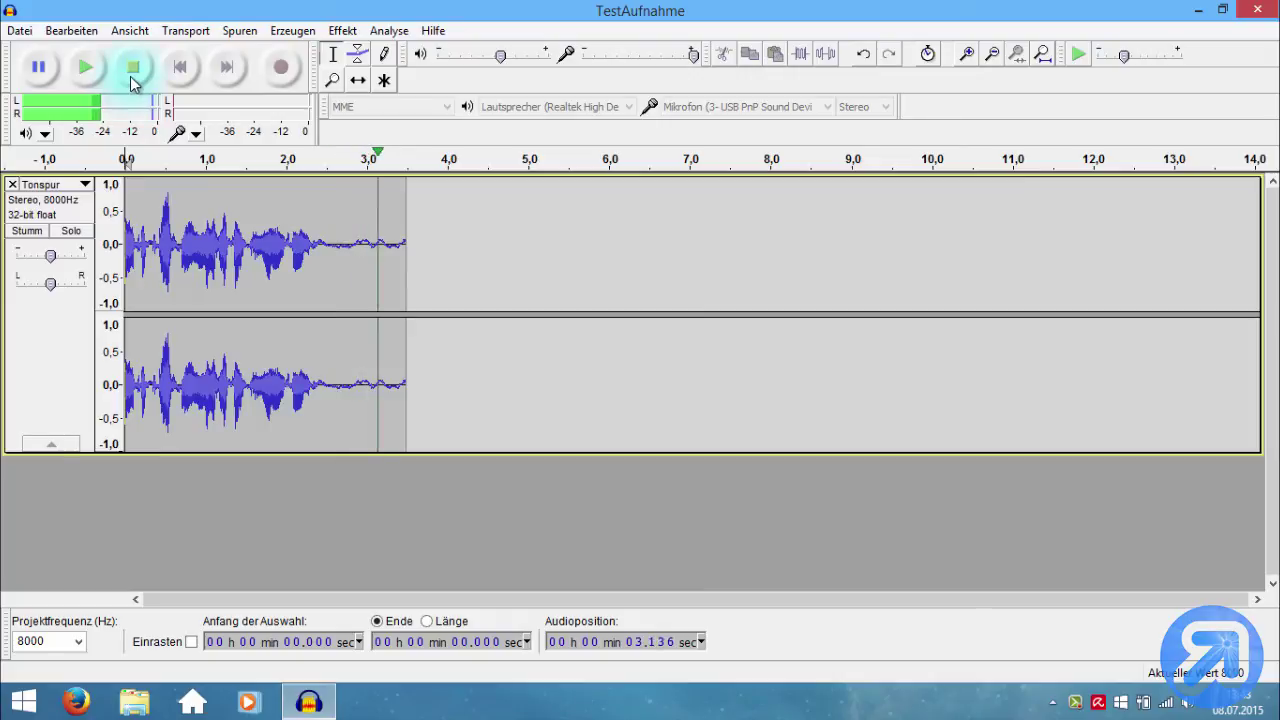
pyautogui.click(12, 184)
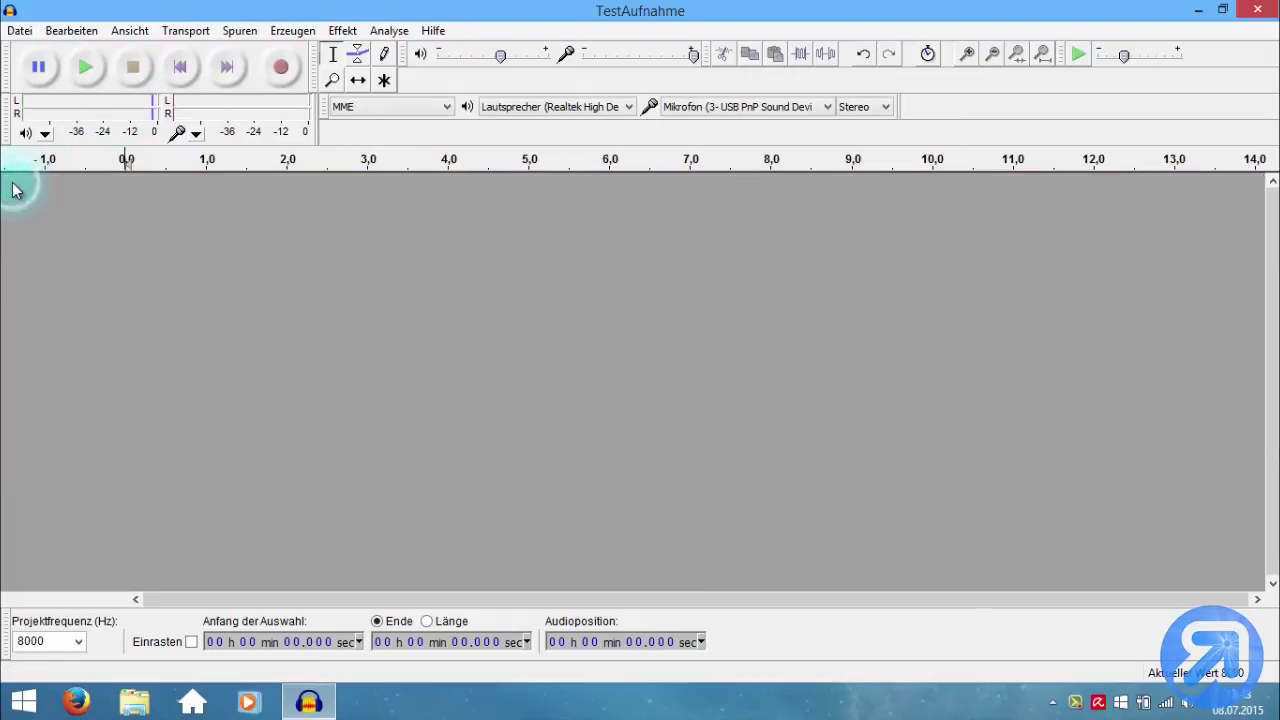
# Set the project rate to 384000 Hz and record a stereo voice sample about 4.7 seconds long
pyautogui.click(80, 642)
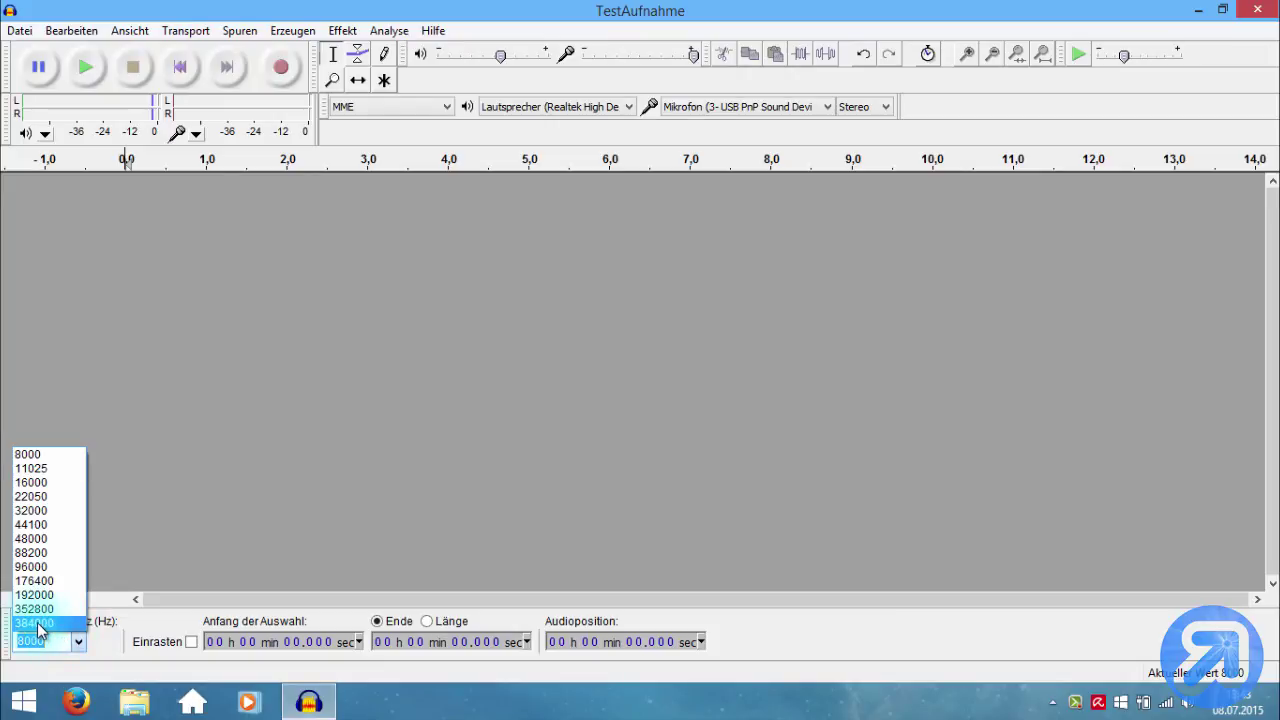
pyautogui.click(40, 623)
pyautogui.click(281, 67)
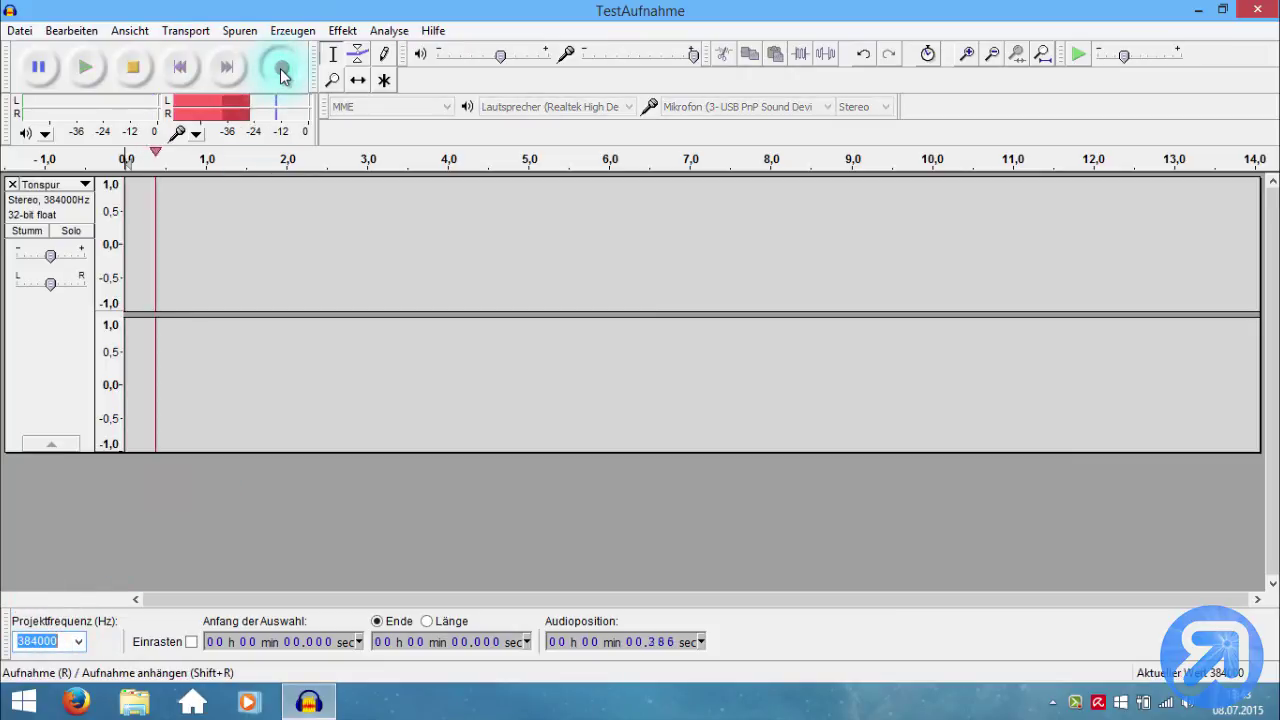
pyautogui.click(136, 75)
# Try twice to play back the recording made at the 384000 Hz project rate
pyautogui.click(40, 132)
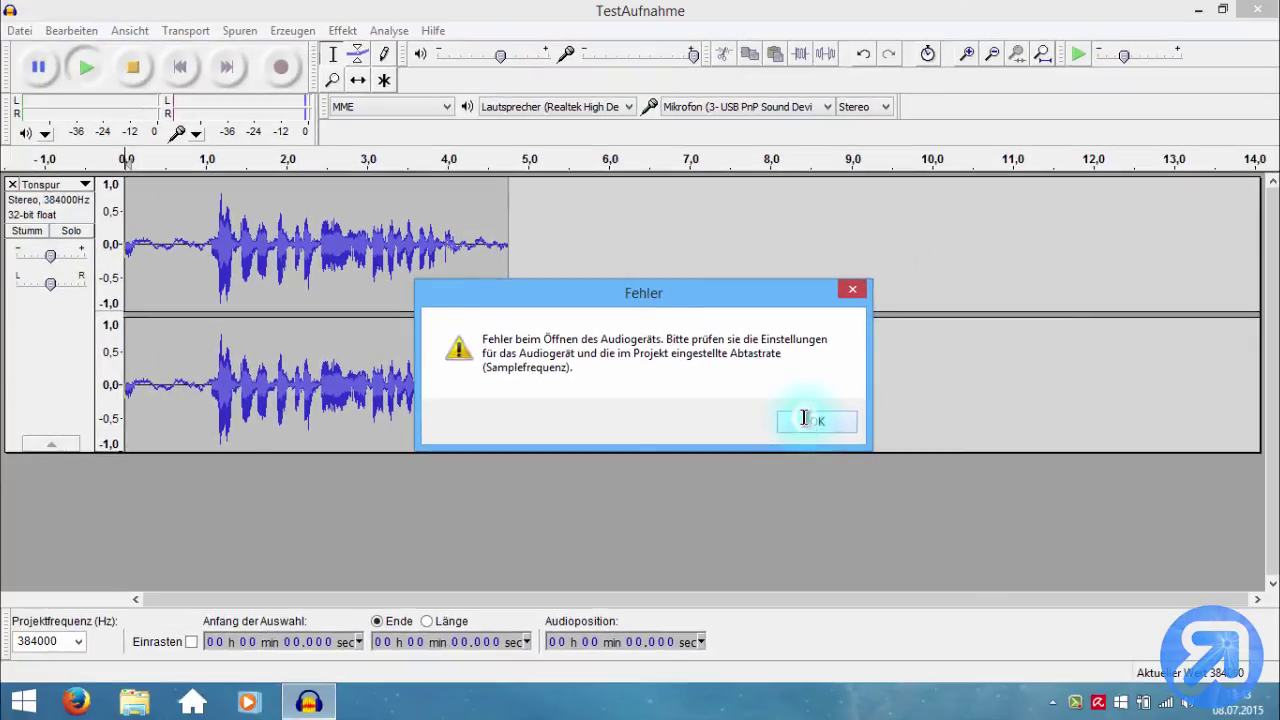
pyautogui.click(1040, 480)
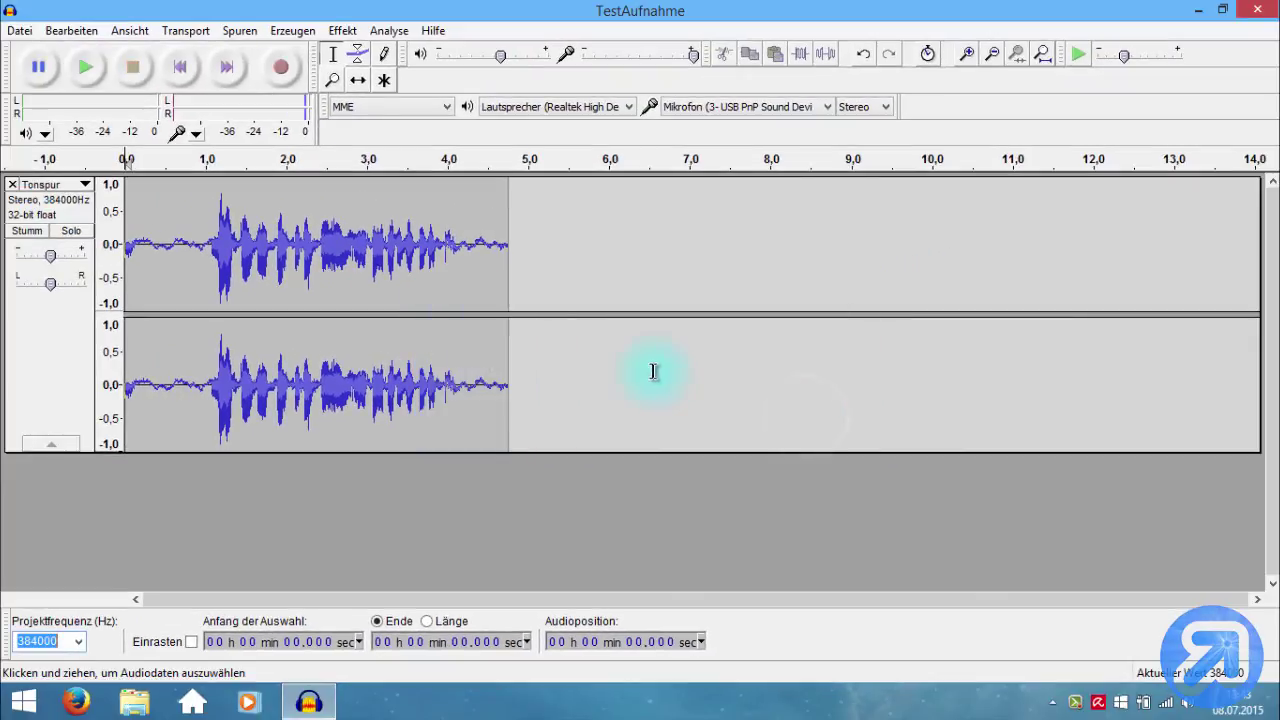
pyautogui.click(93, 170)
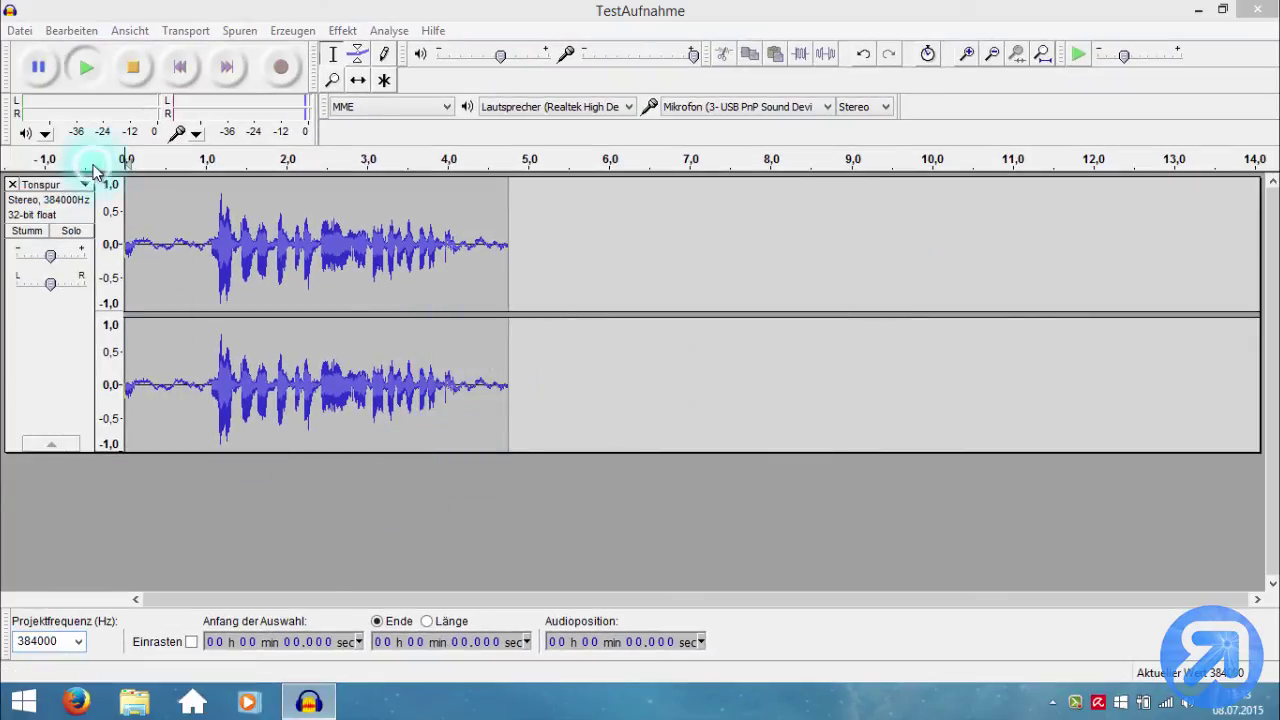
pyautogui.click(812, 422)
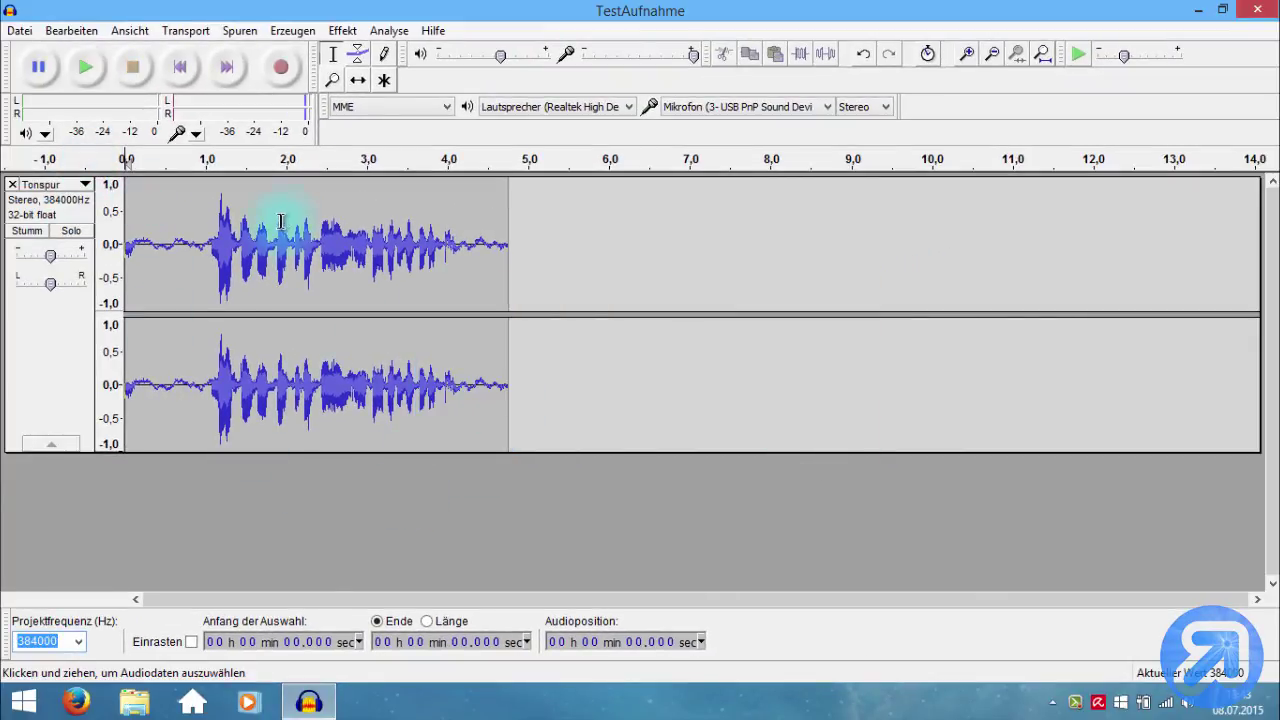
# Review the available project rates without choosing one, and close Audacity without saving the changes
pyautogui.click(80, 641)
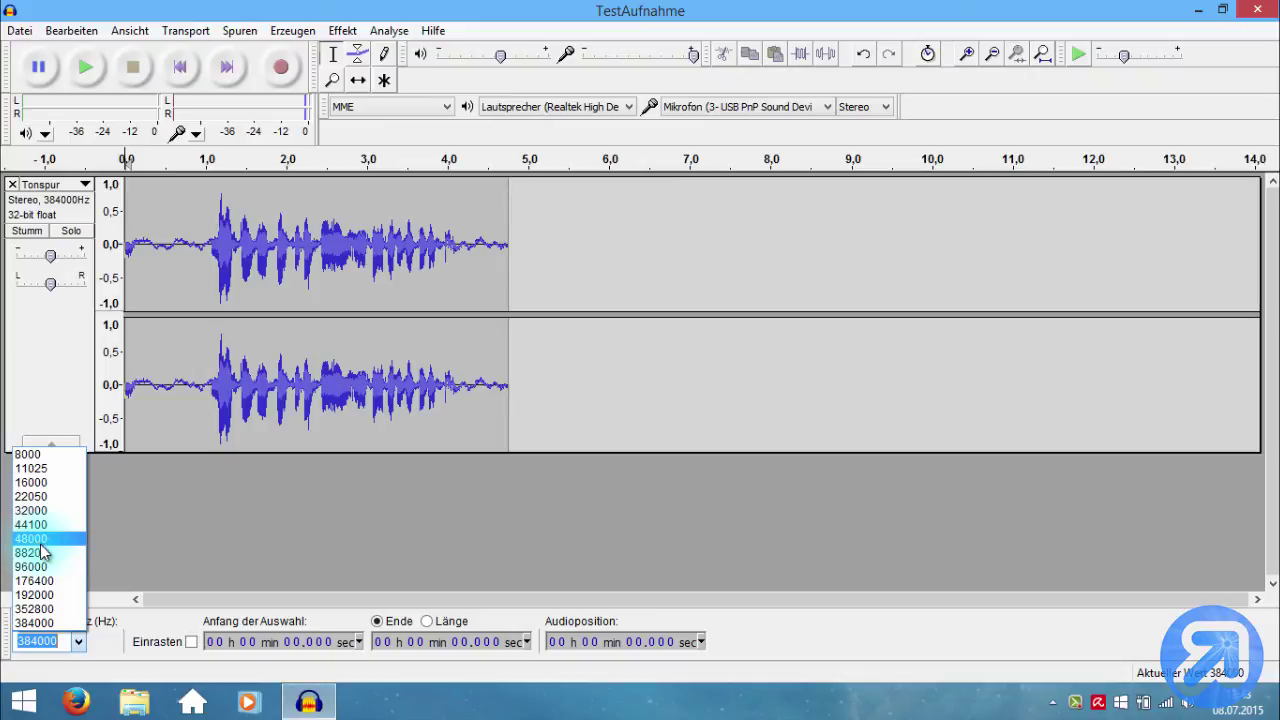
pyautogui.click(186, 552)
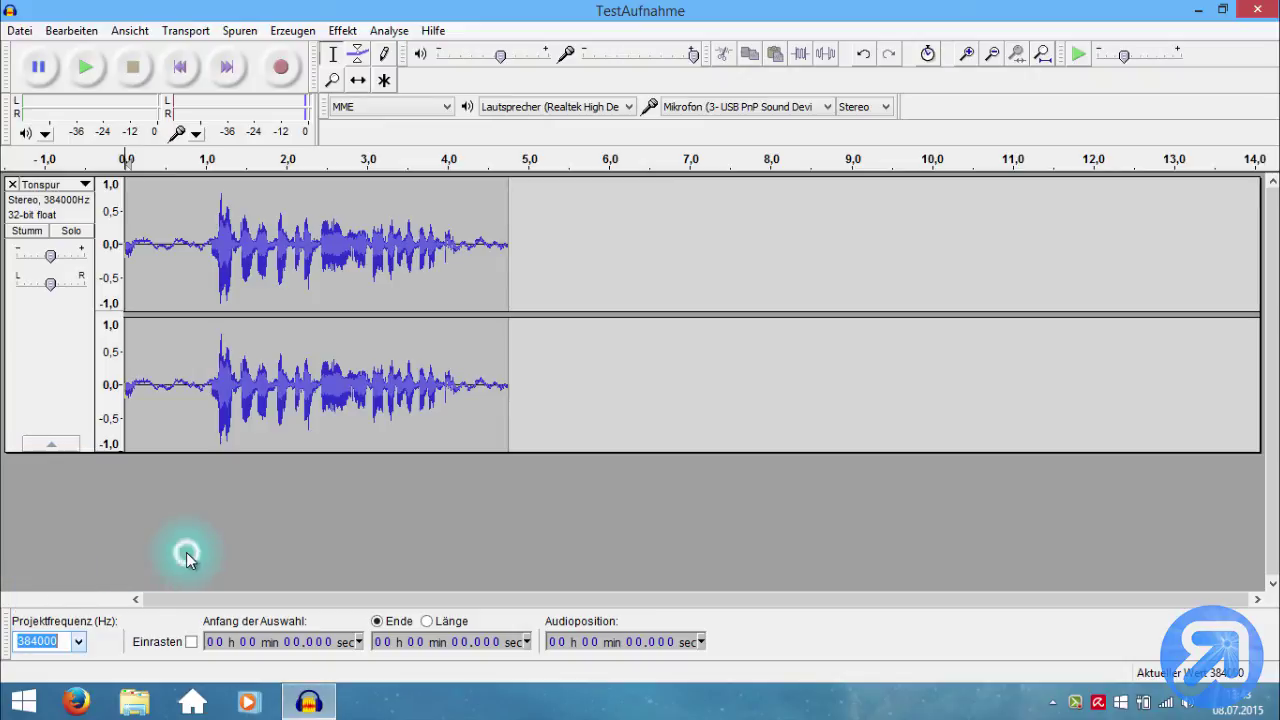
pyautogui.click(1257, 9)
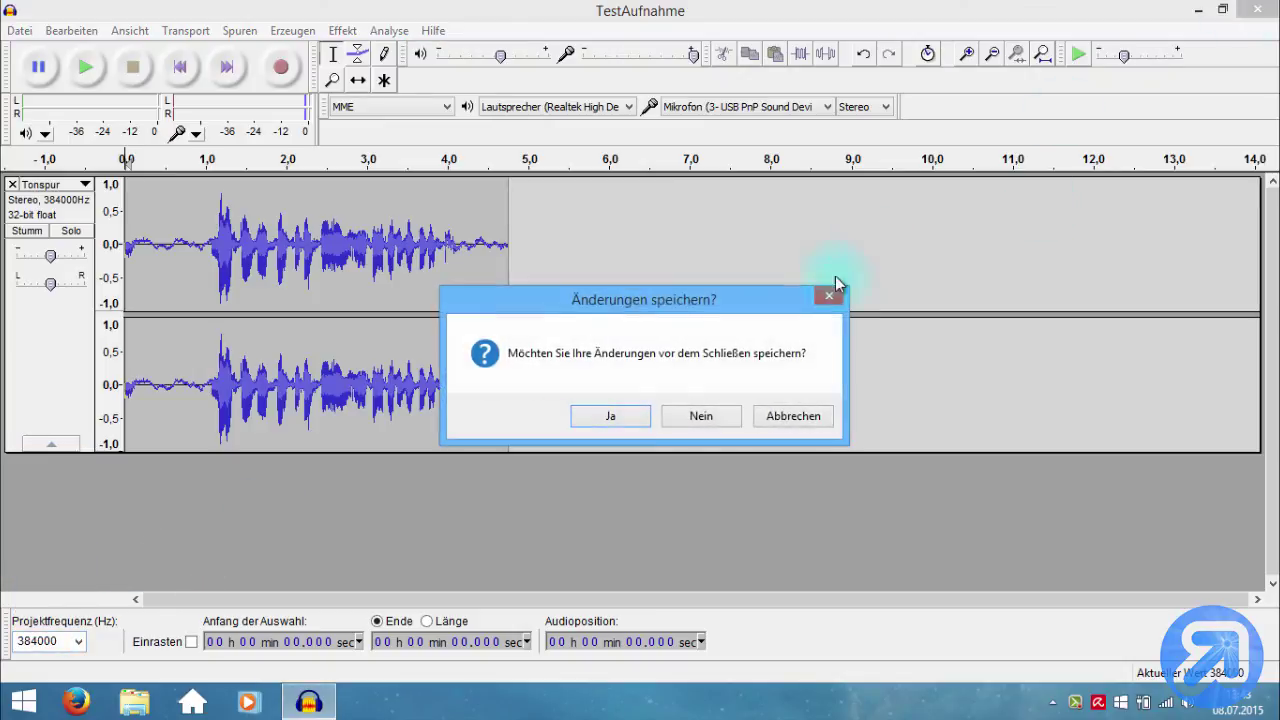
pyautogui.click(706, 414)
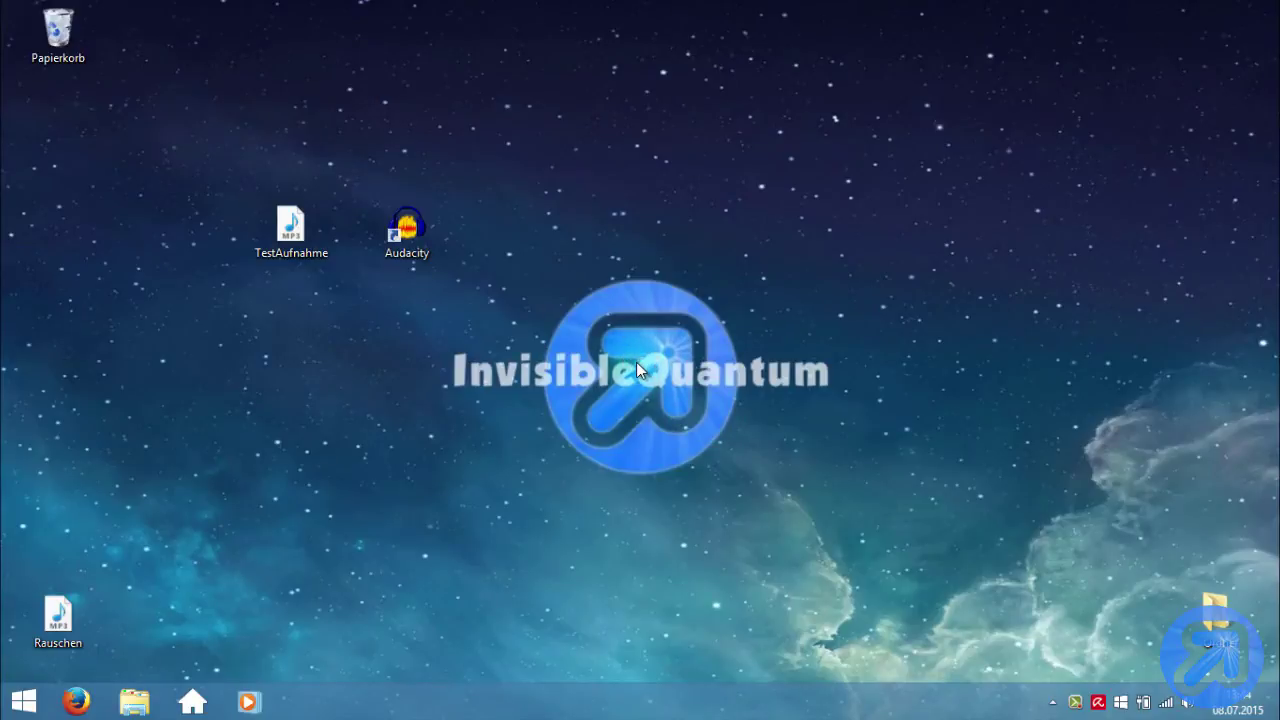